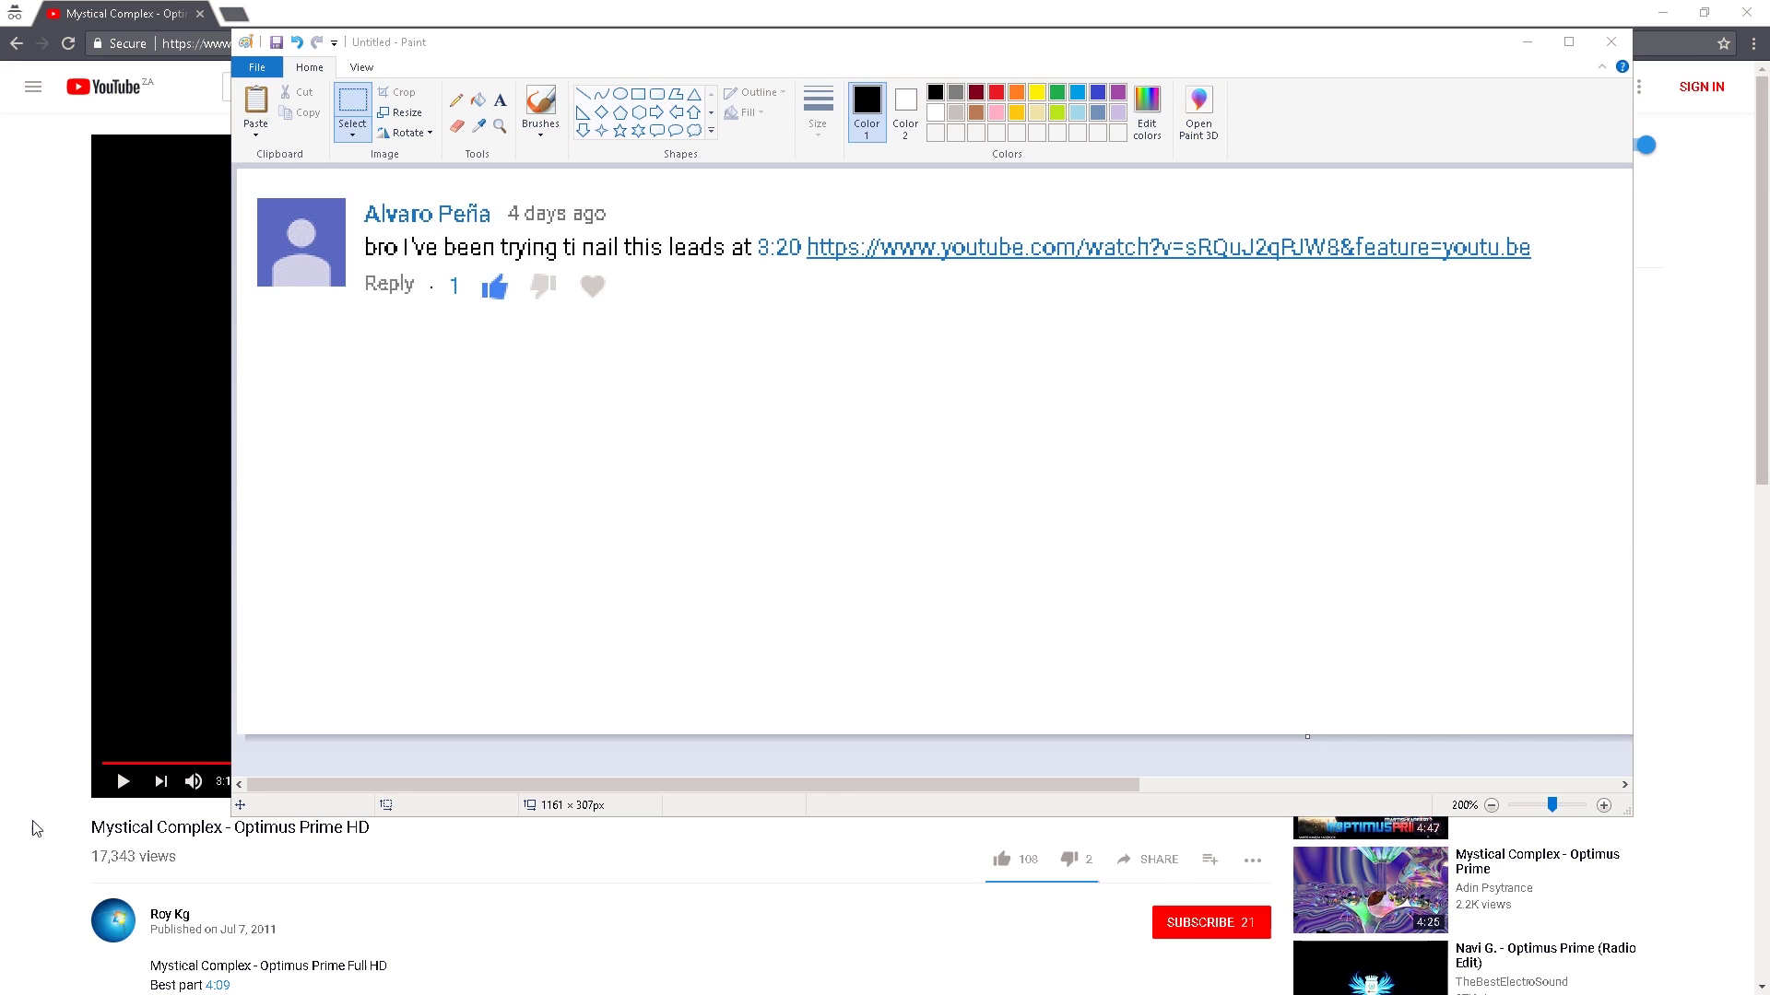
- Close the Paint screenshot of the comment to return to the YouTube video
left_click(39, 828)
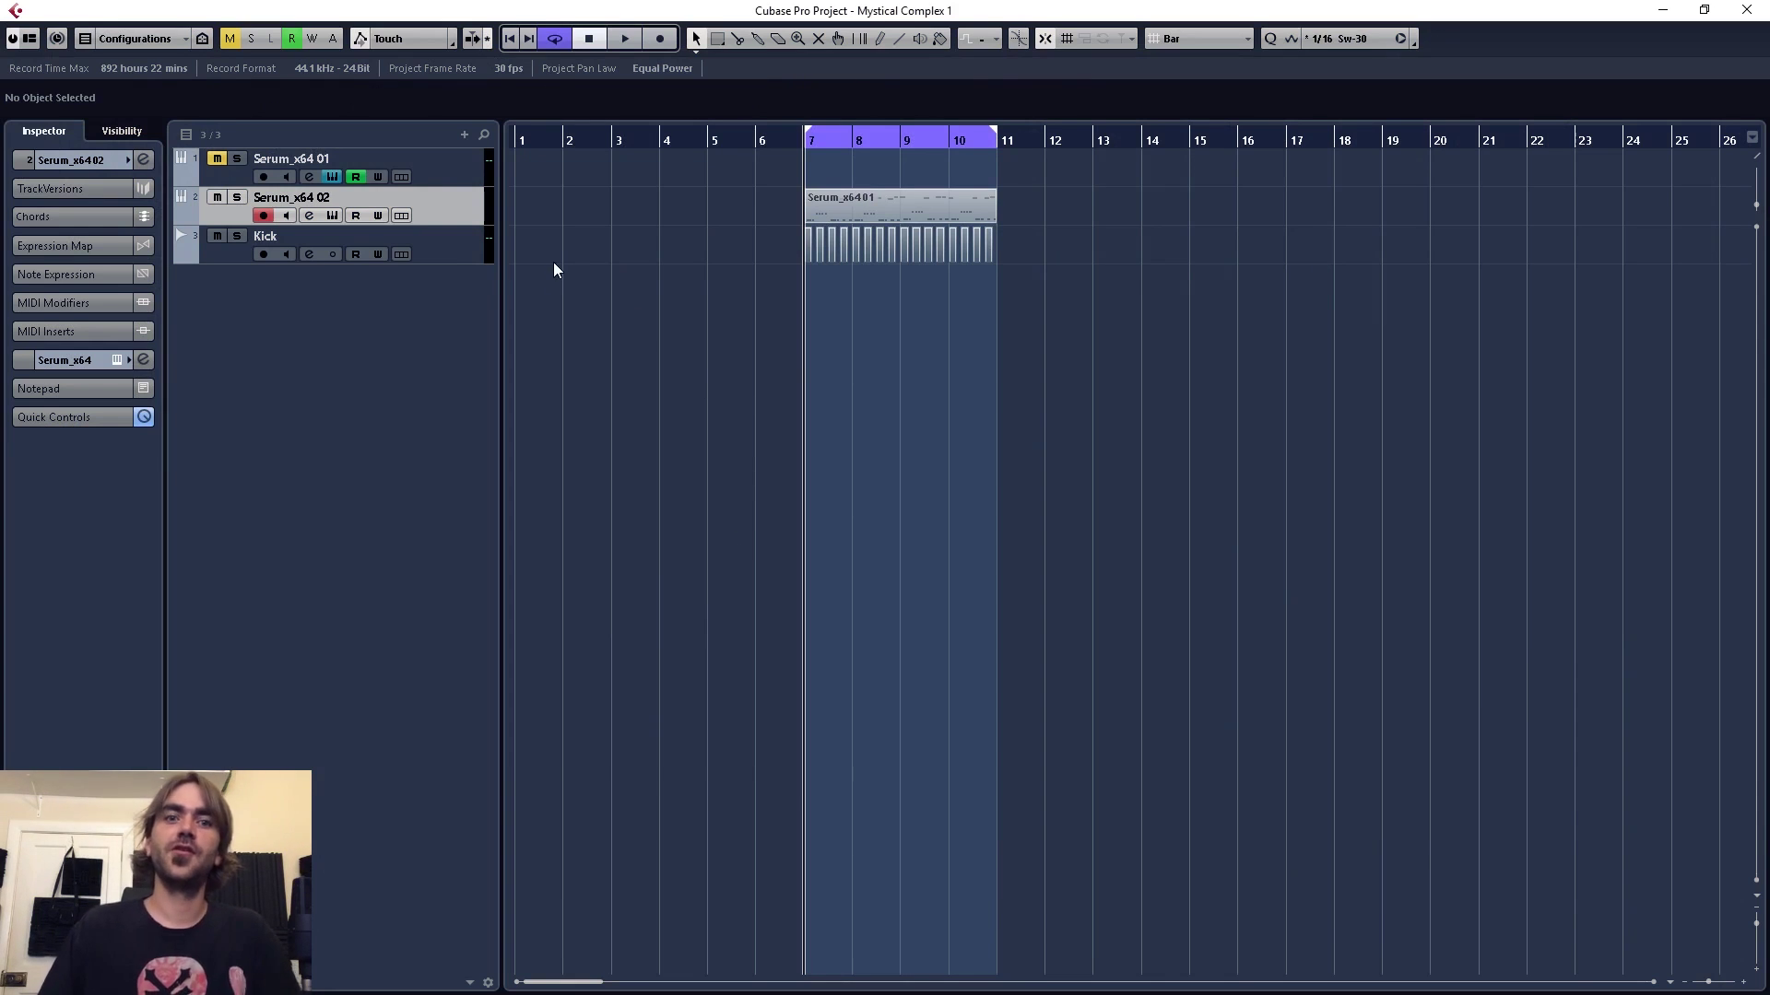
- Expand the Inspector, open Serum, then open the lead MIDI part in the Key Editor
left_click(96, 160)
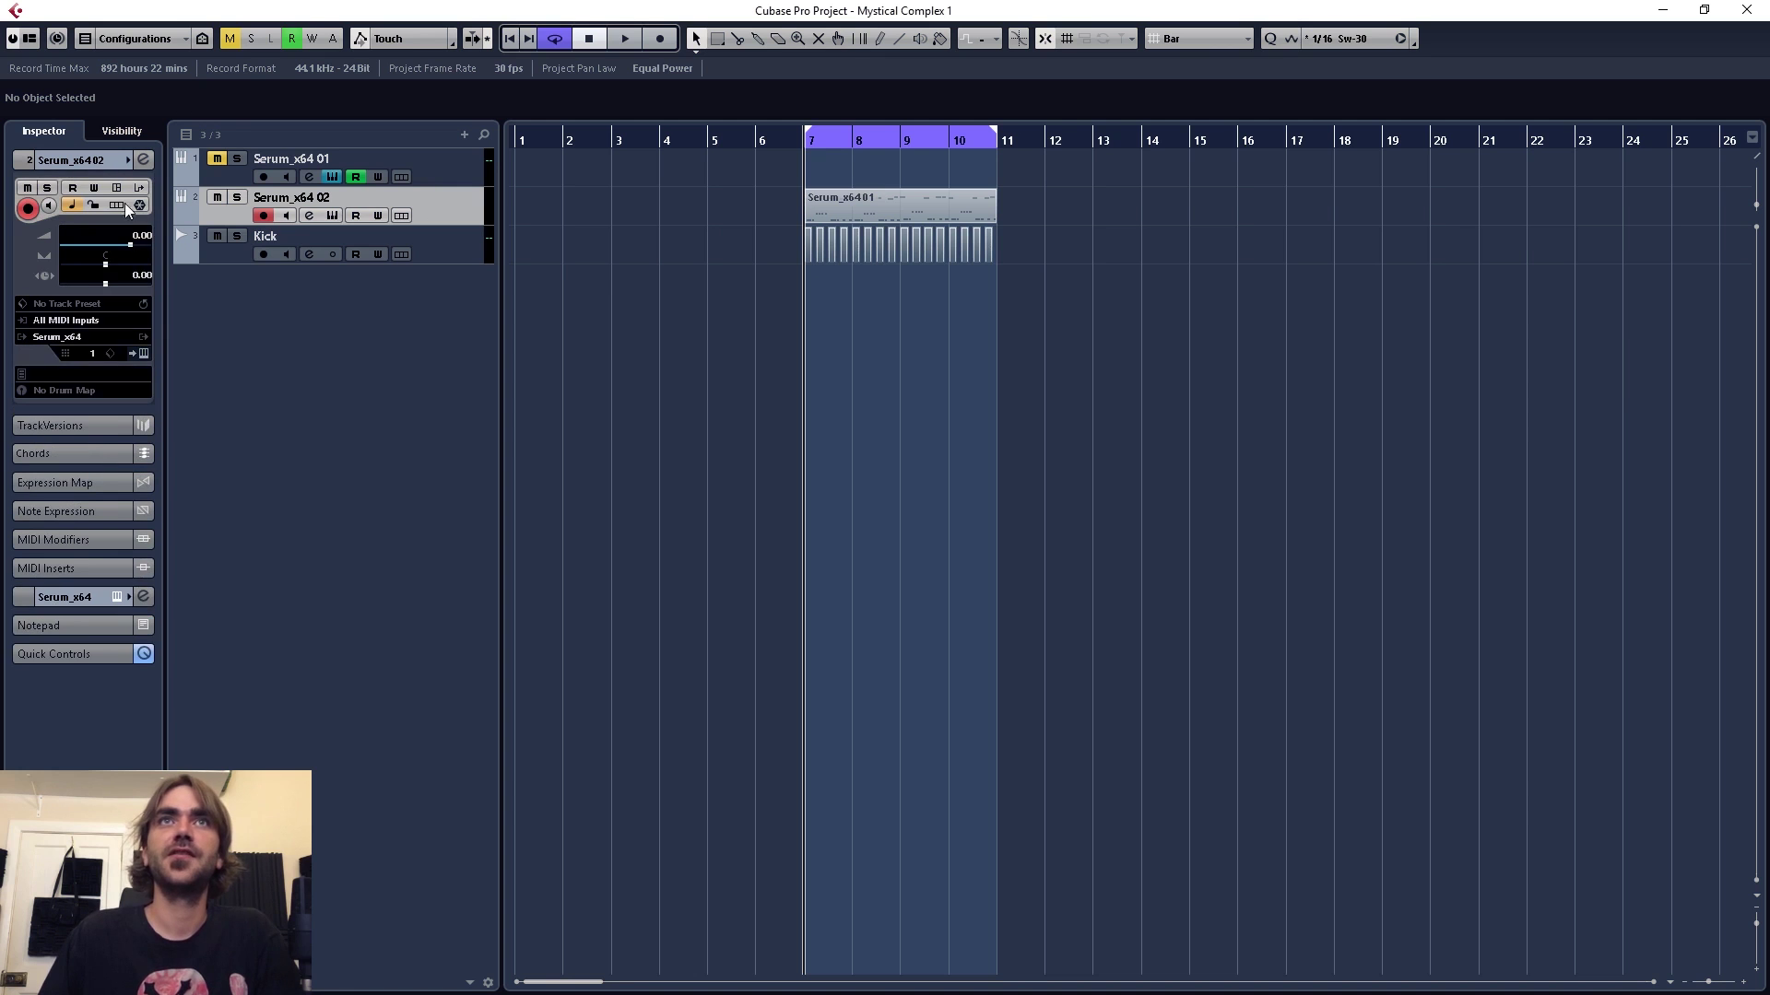
left_click(141, 357)
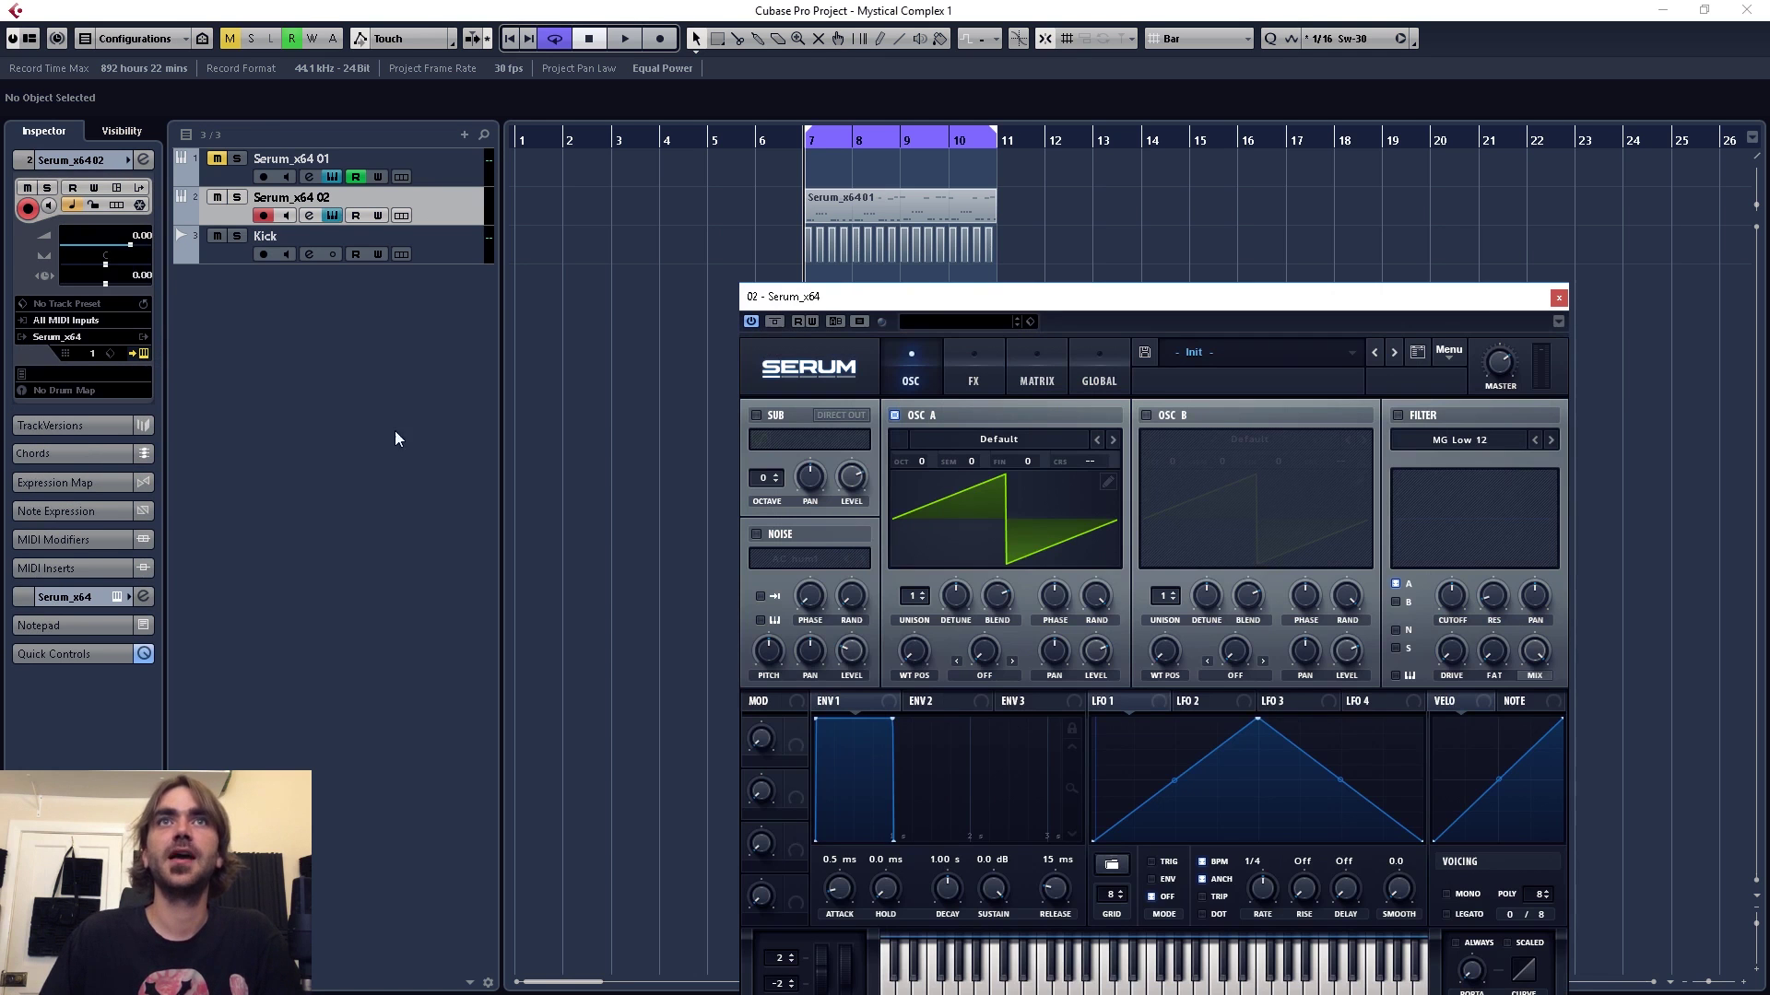
double_click(885, 195)
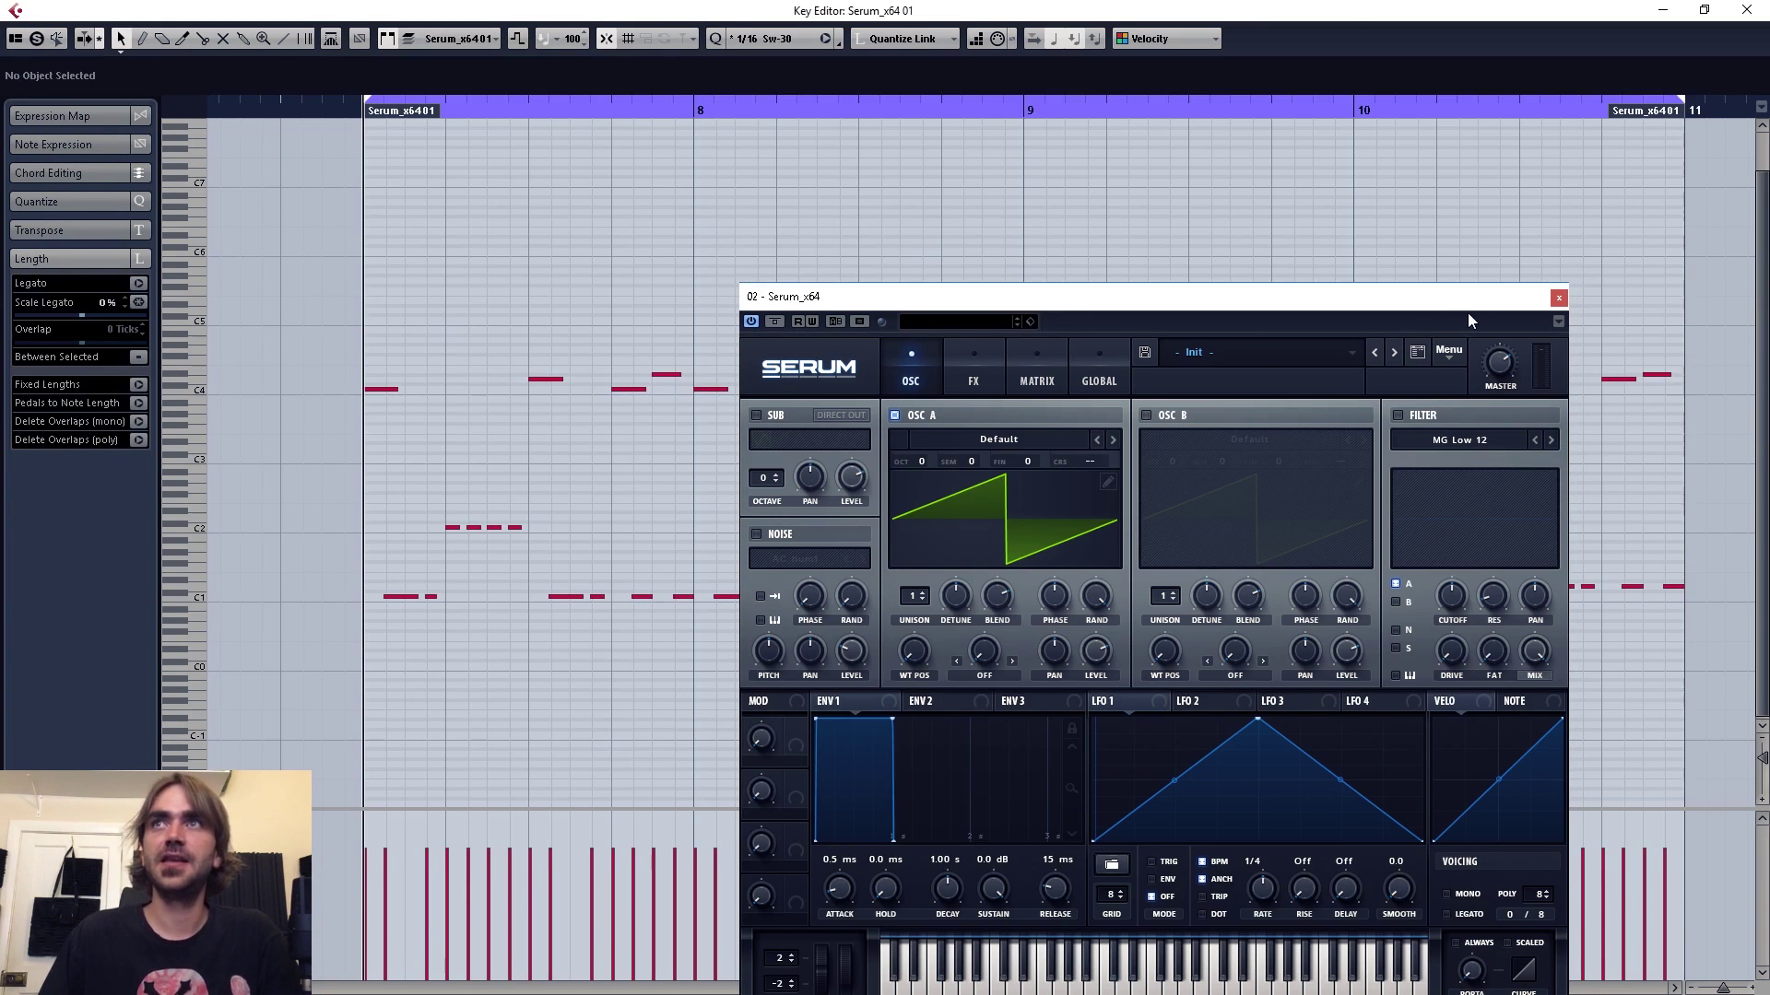
left_click(1556, 300)
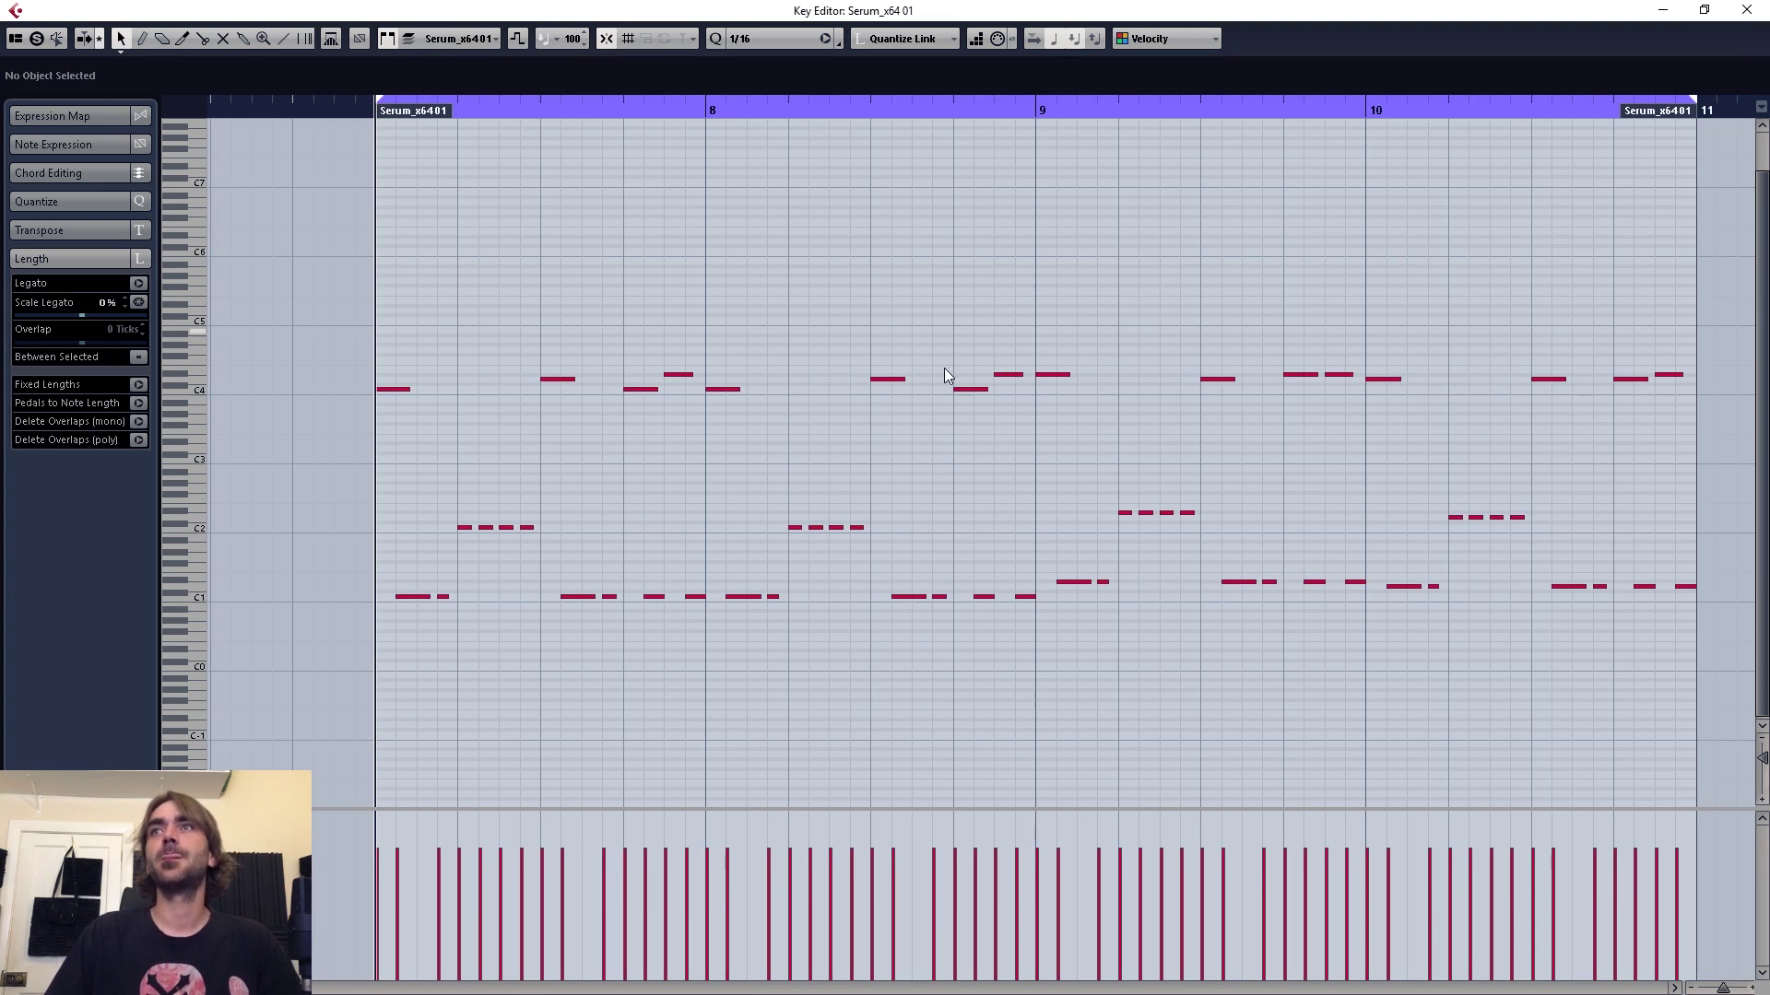
- Zoom in, shorten the first C4 note, then undo the change
scroll(412, 551, "up", 2)
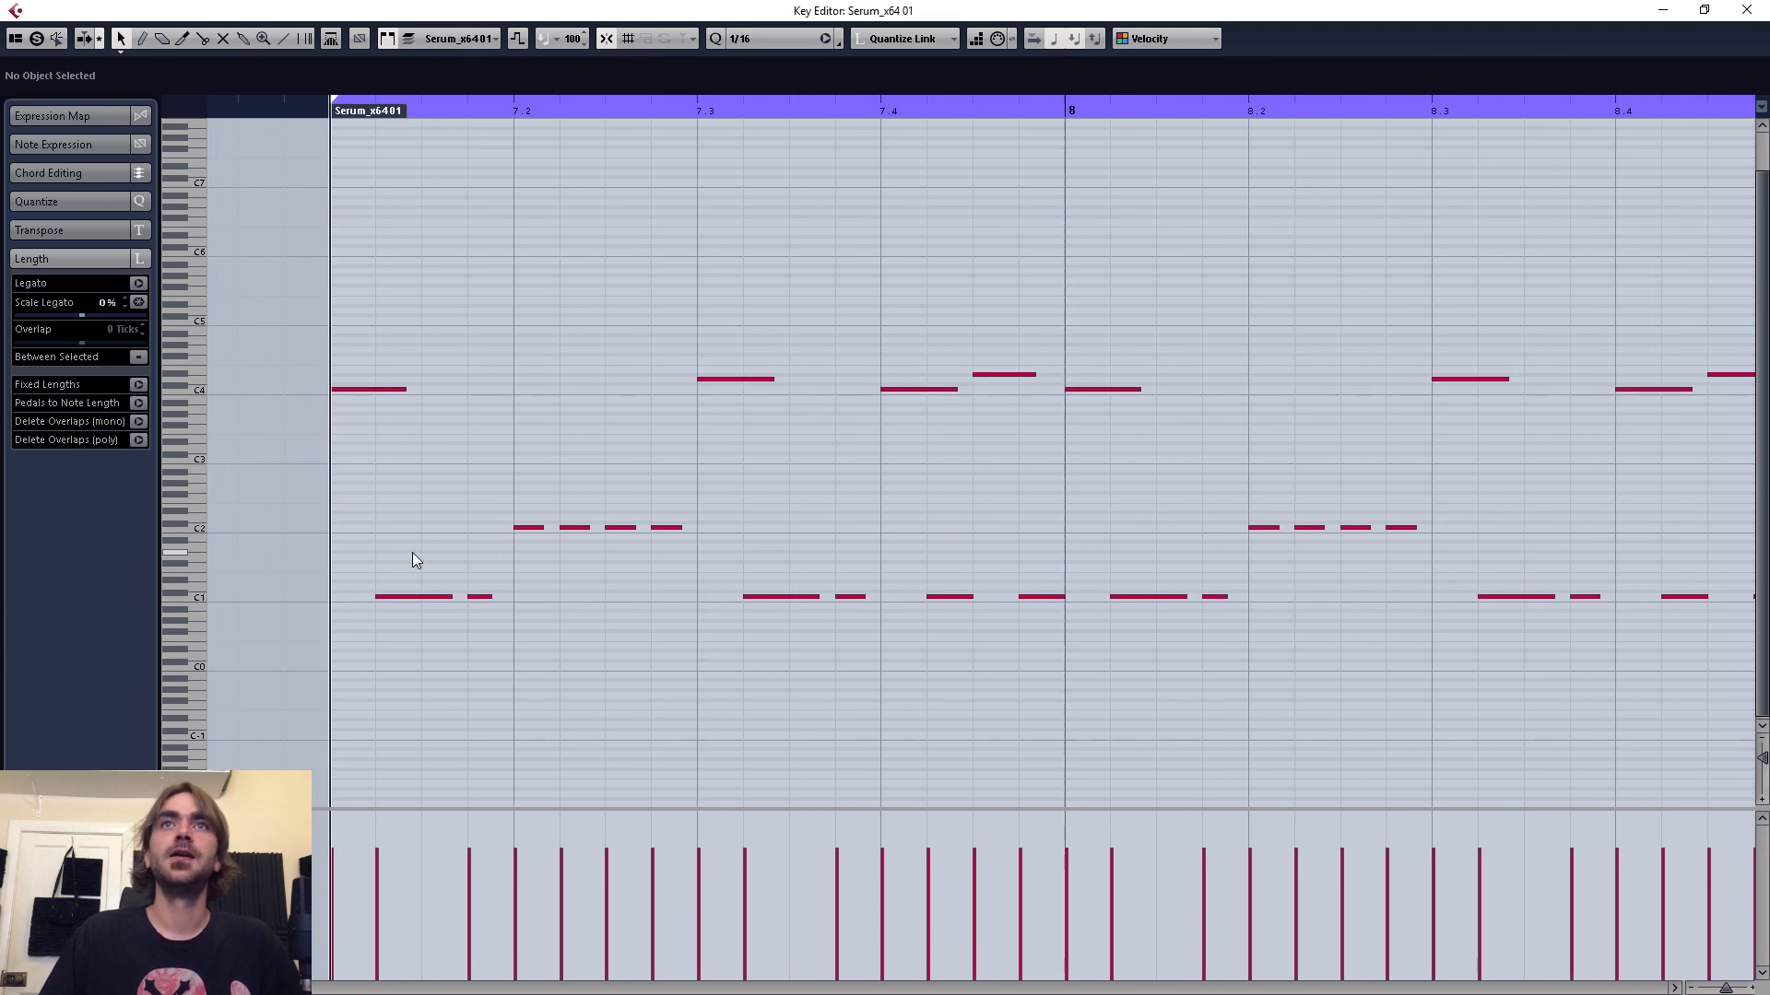
scroll(412, 551, "up", 1)
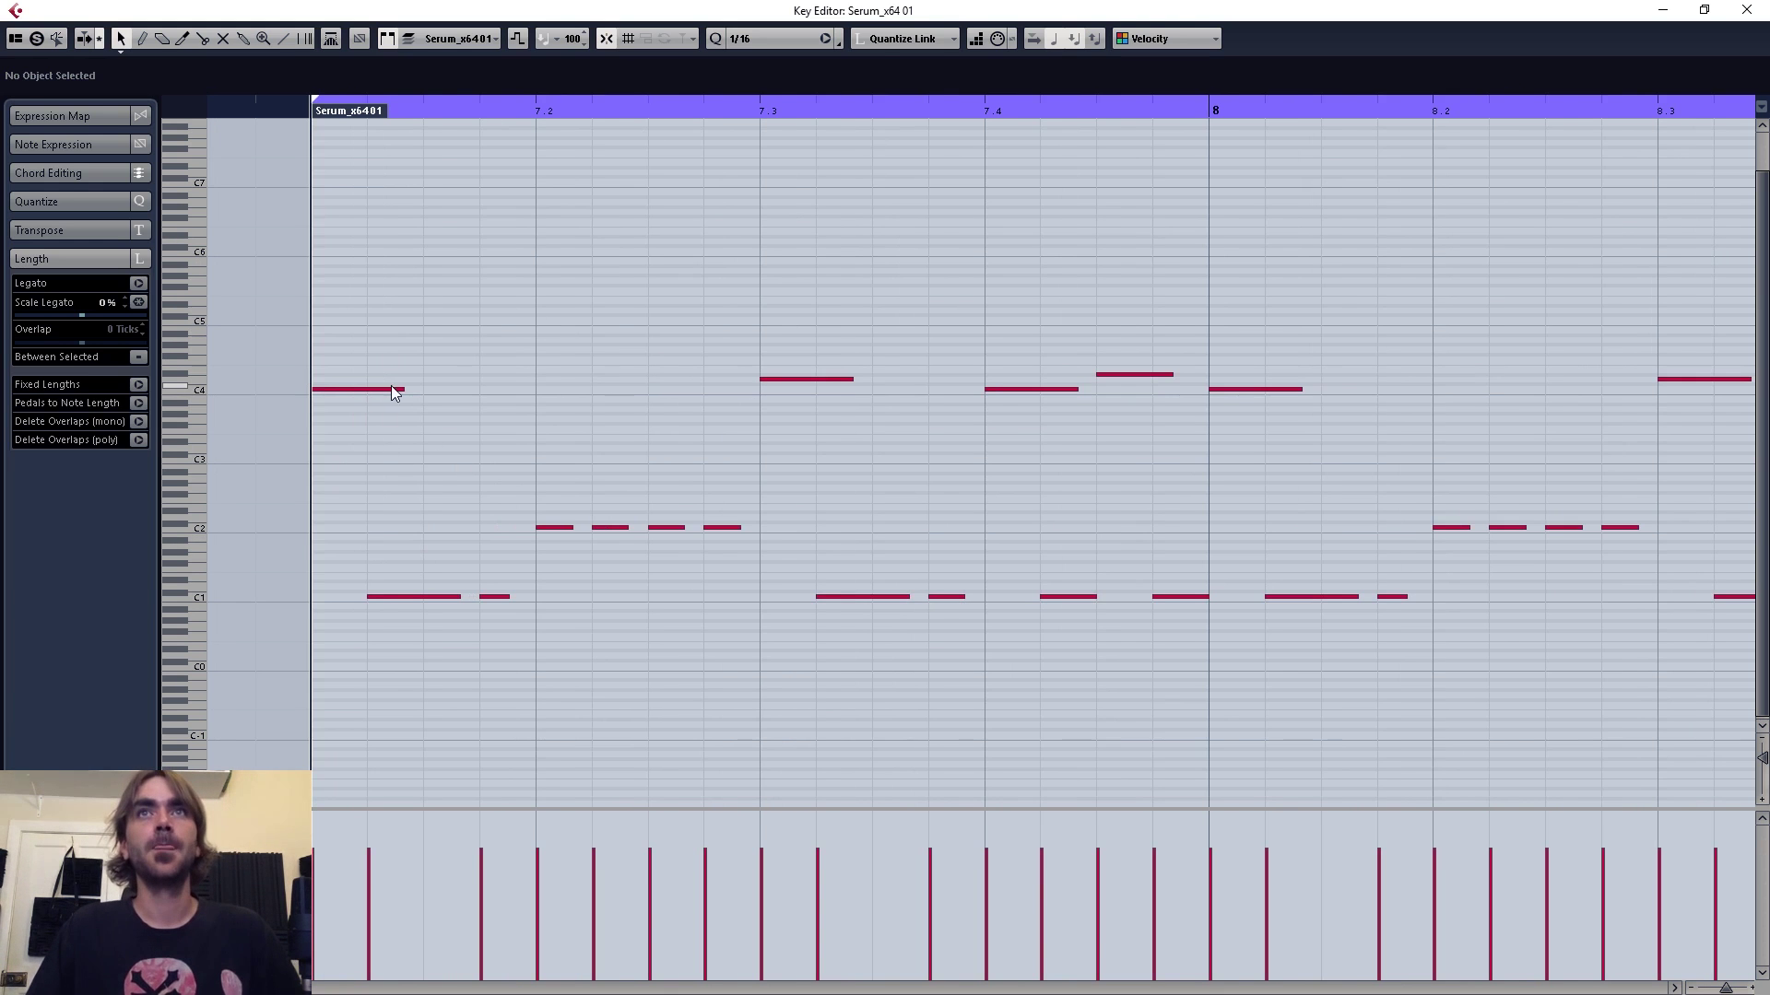
left_click_drag(390, 387, 380, 461)
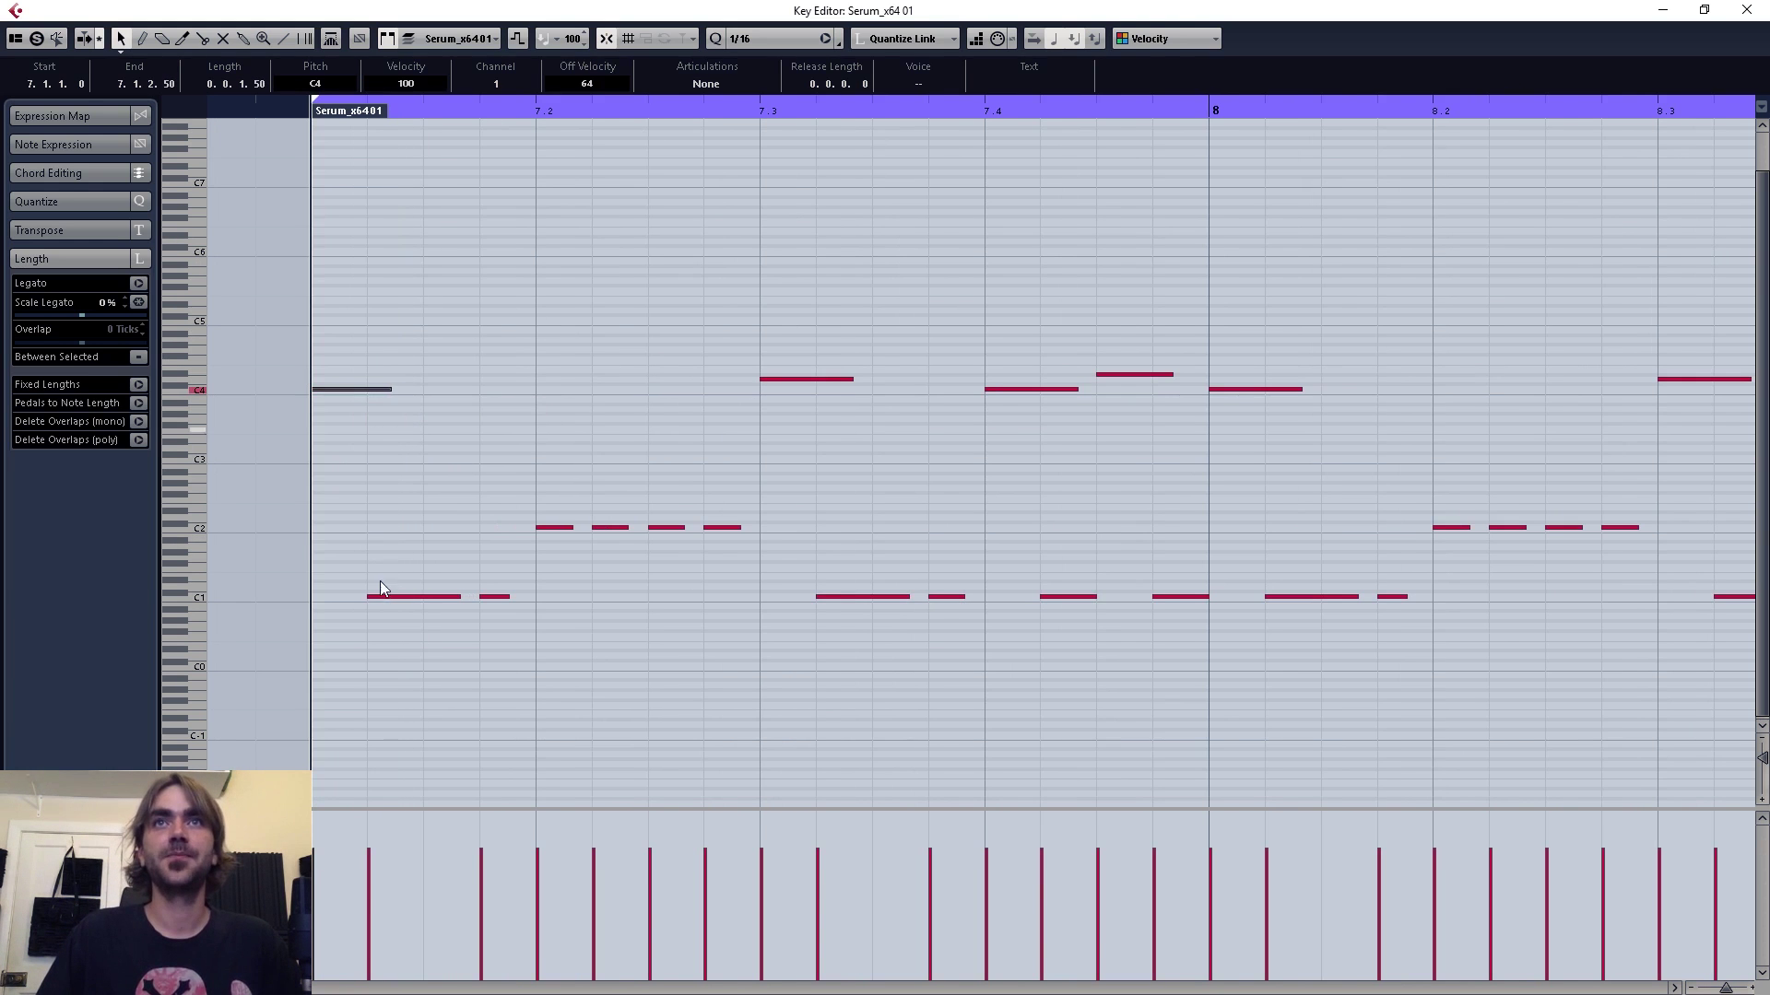
key("ctrl+z")
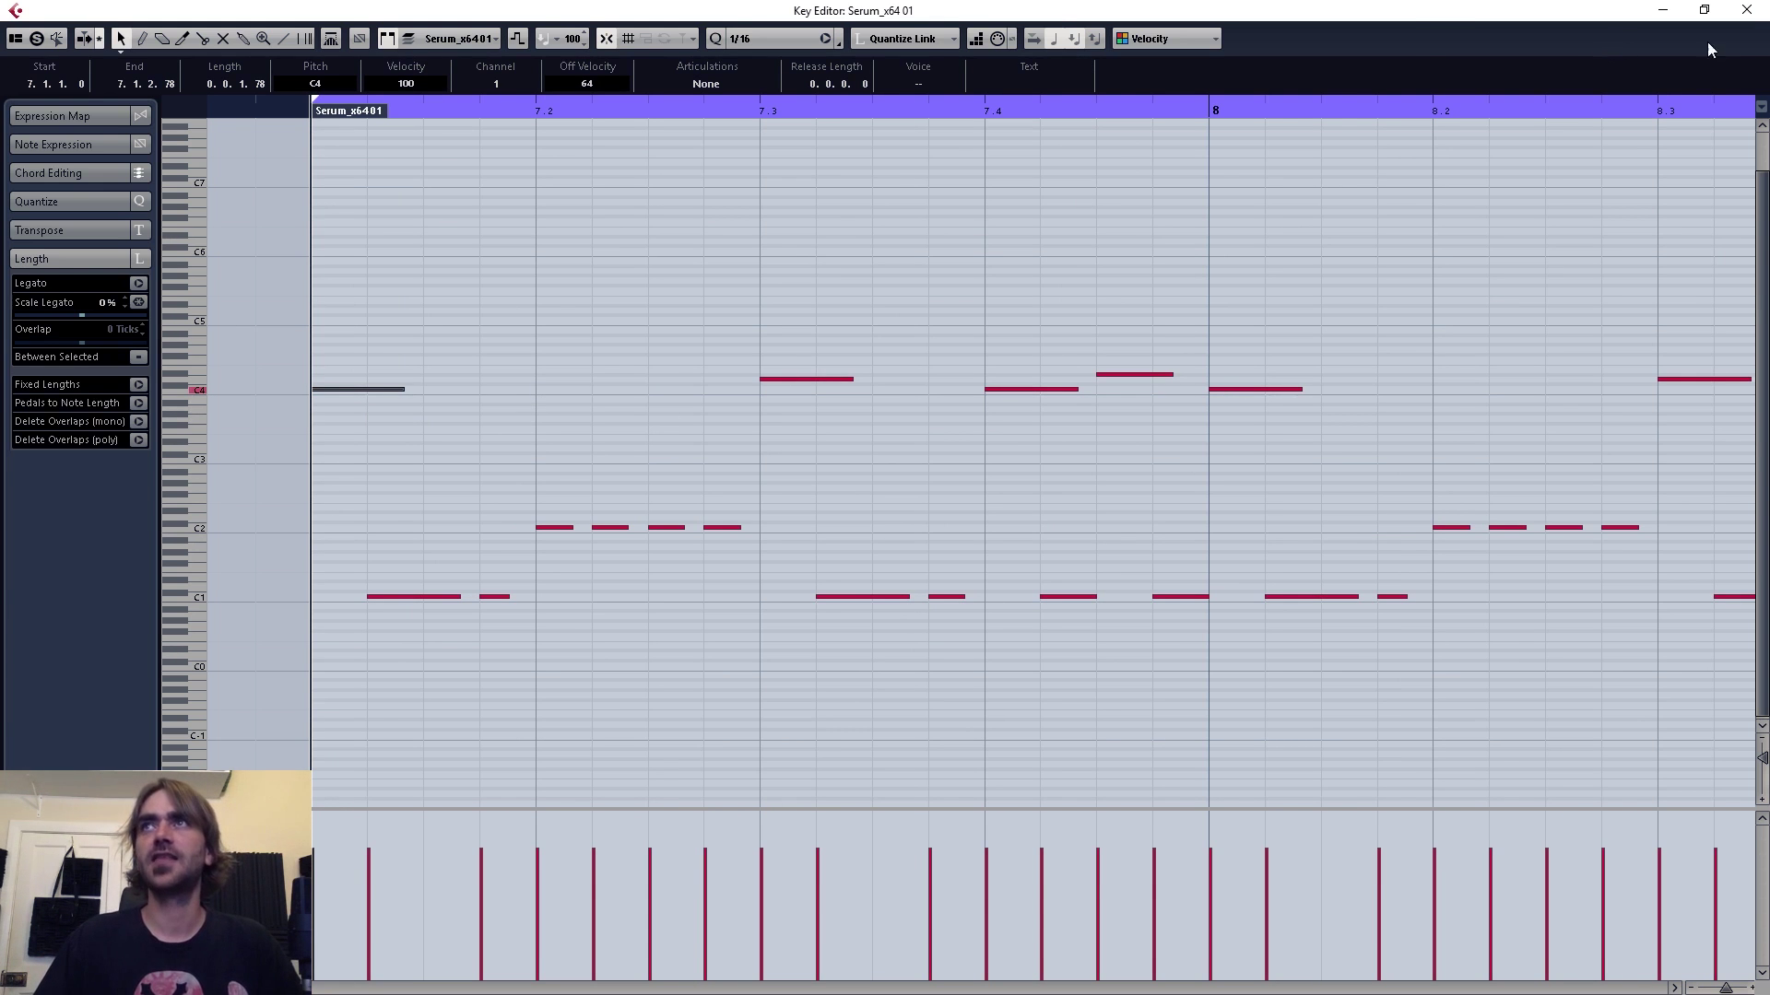
- Back in the project, set Serum to mono with about 396 ms glide
left_click(1746, 10)
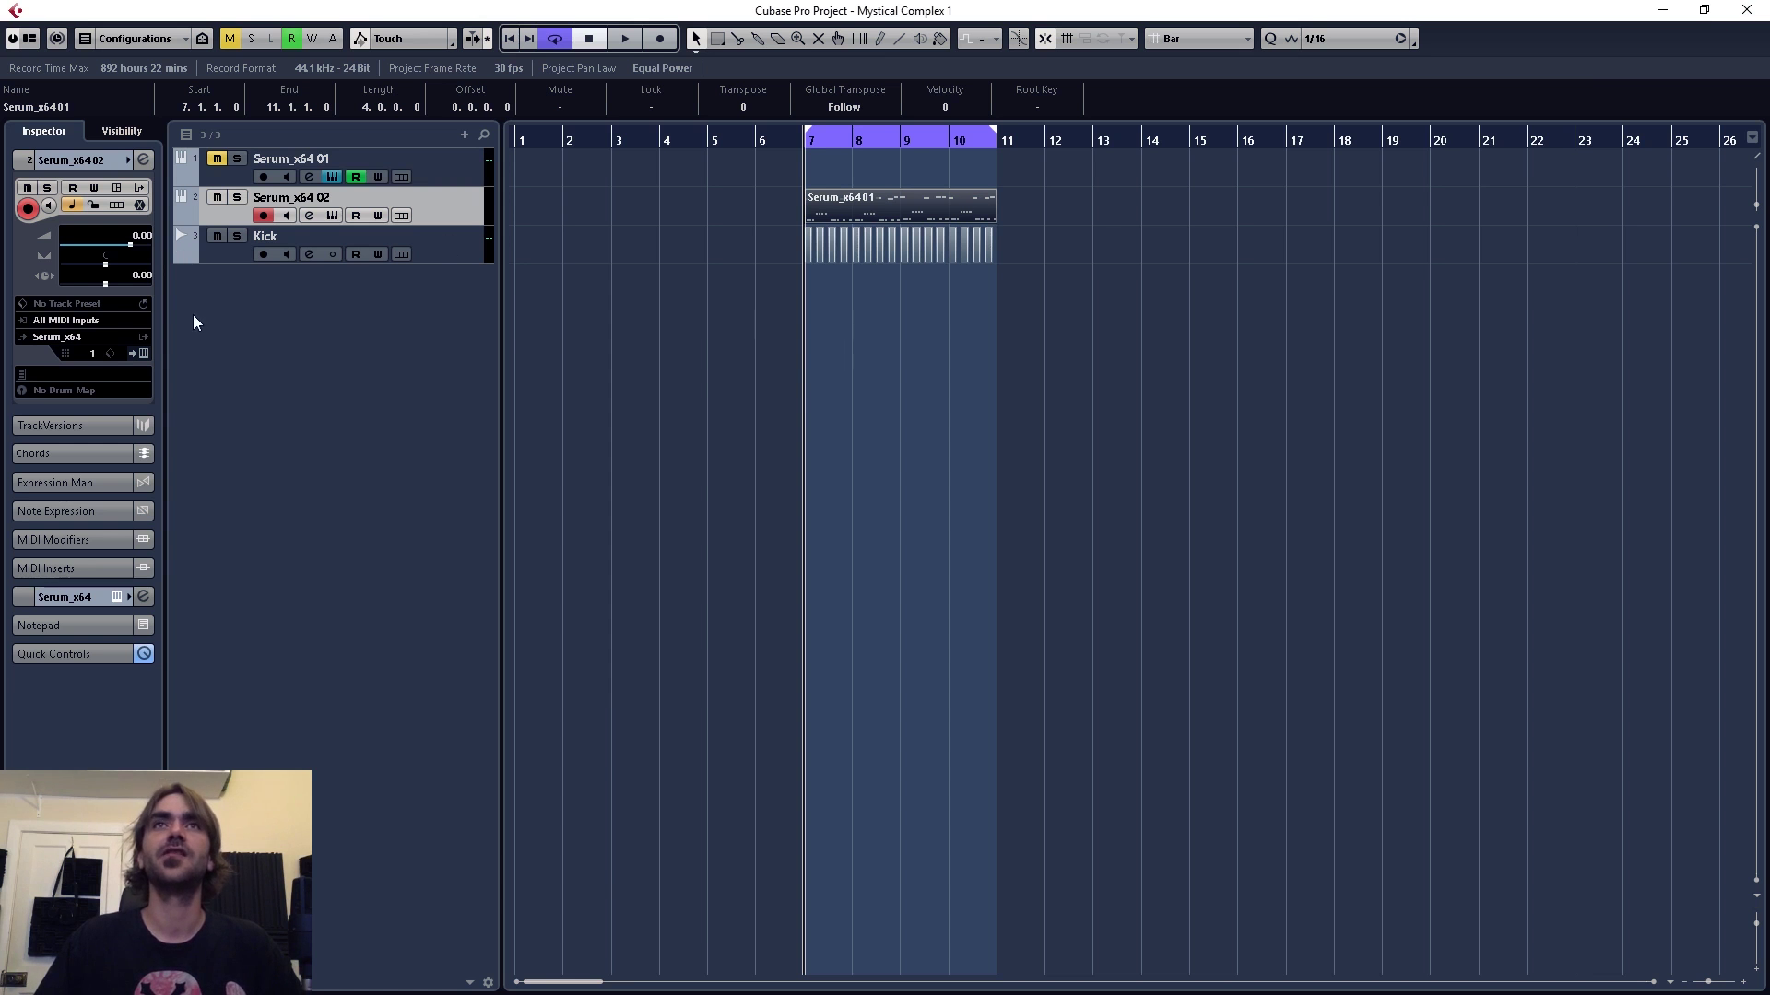
left_click(142, 354)
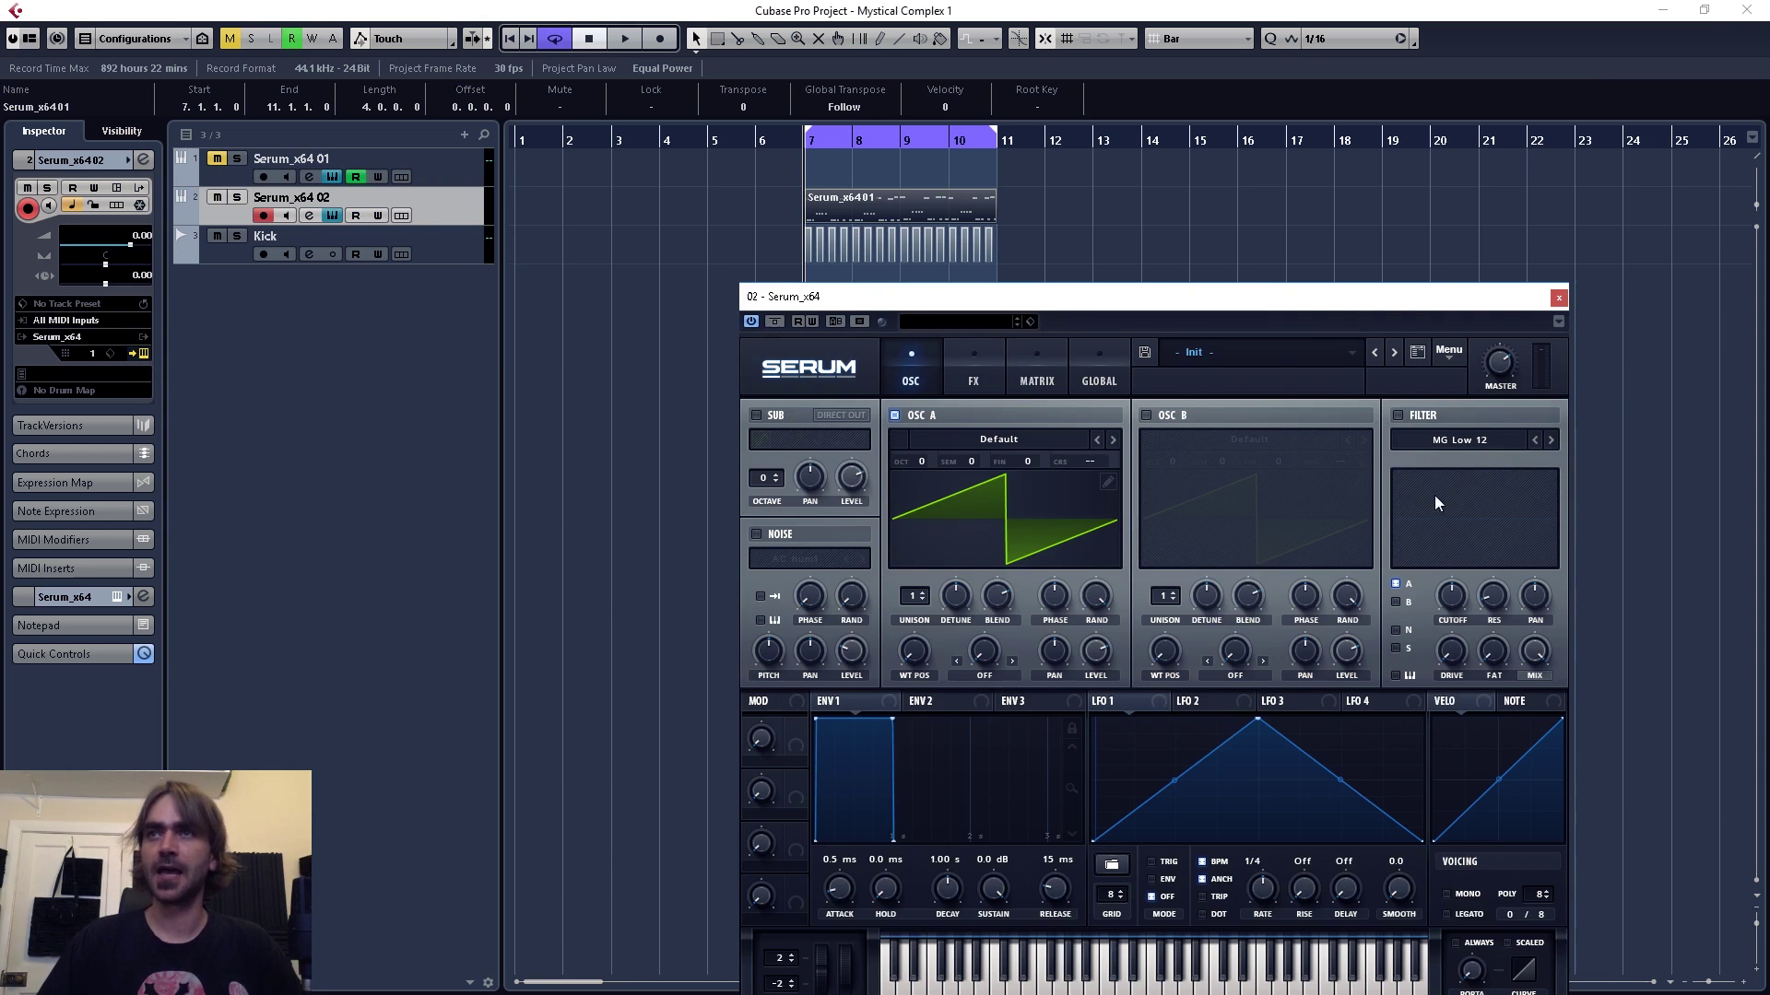
left_click_drag(1327, 307, 1333, 207)
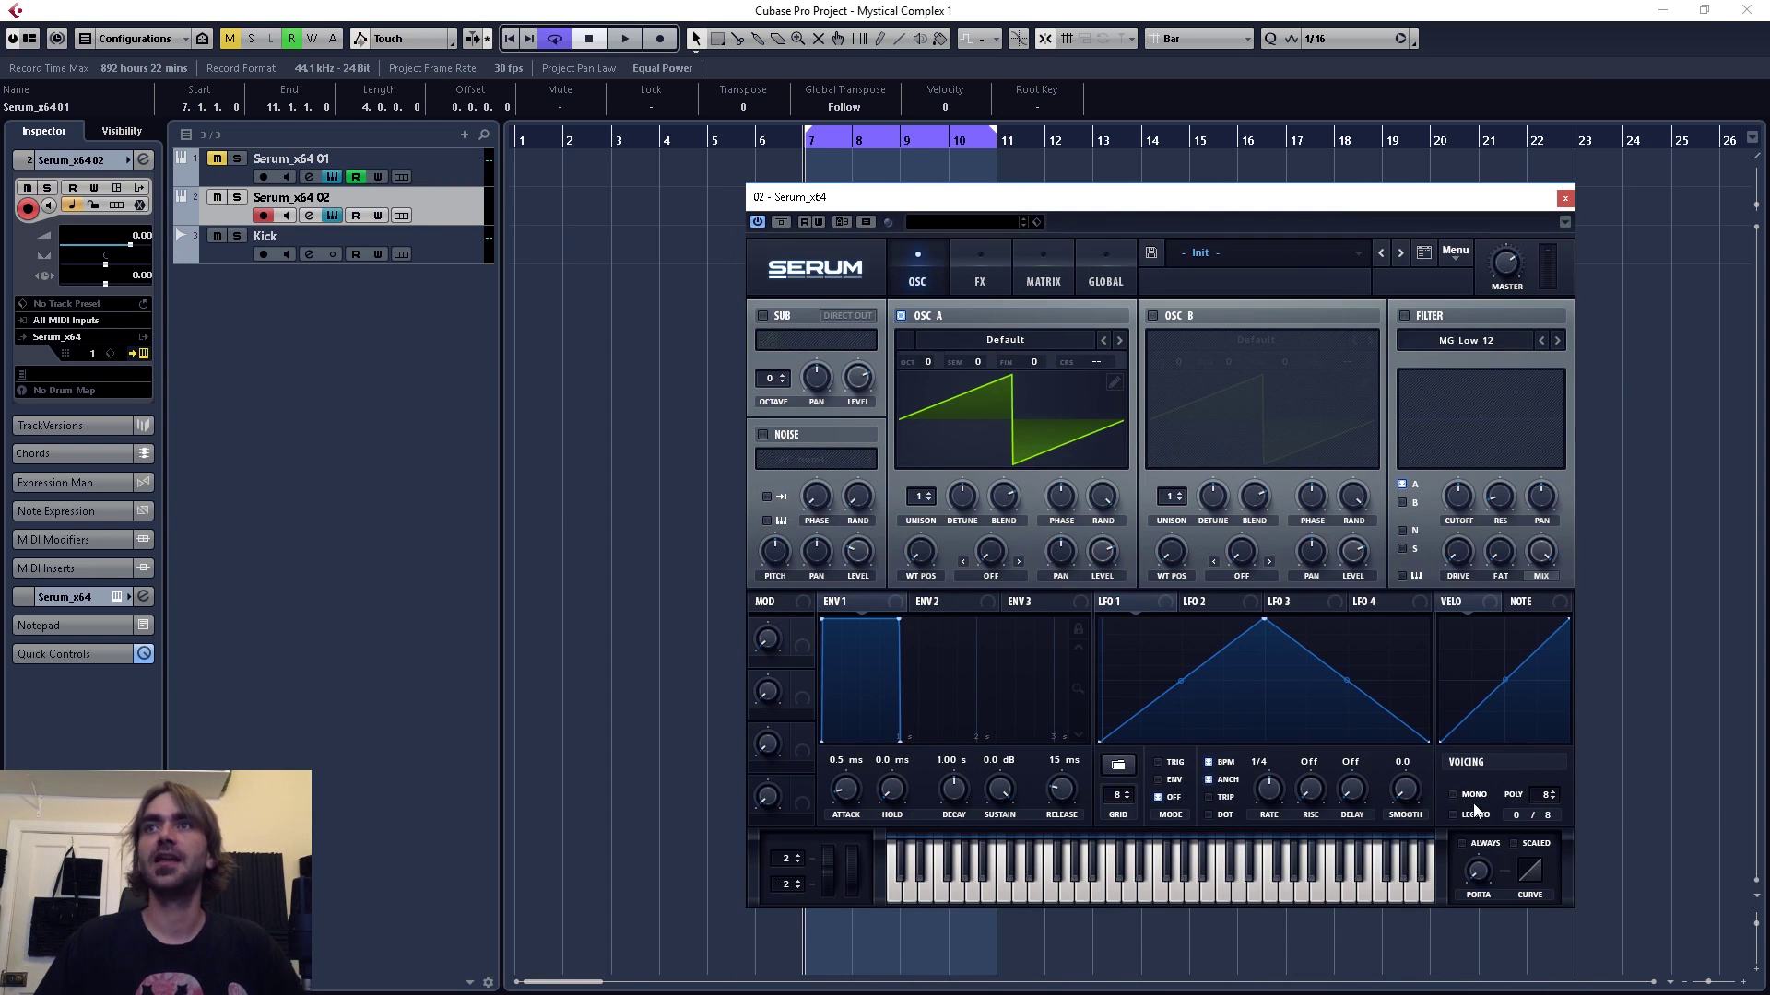
left_click(1456, 798)
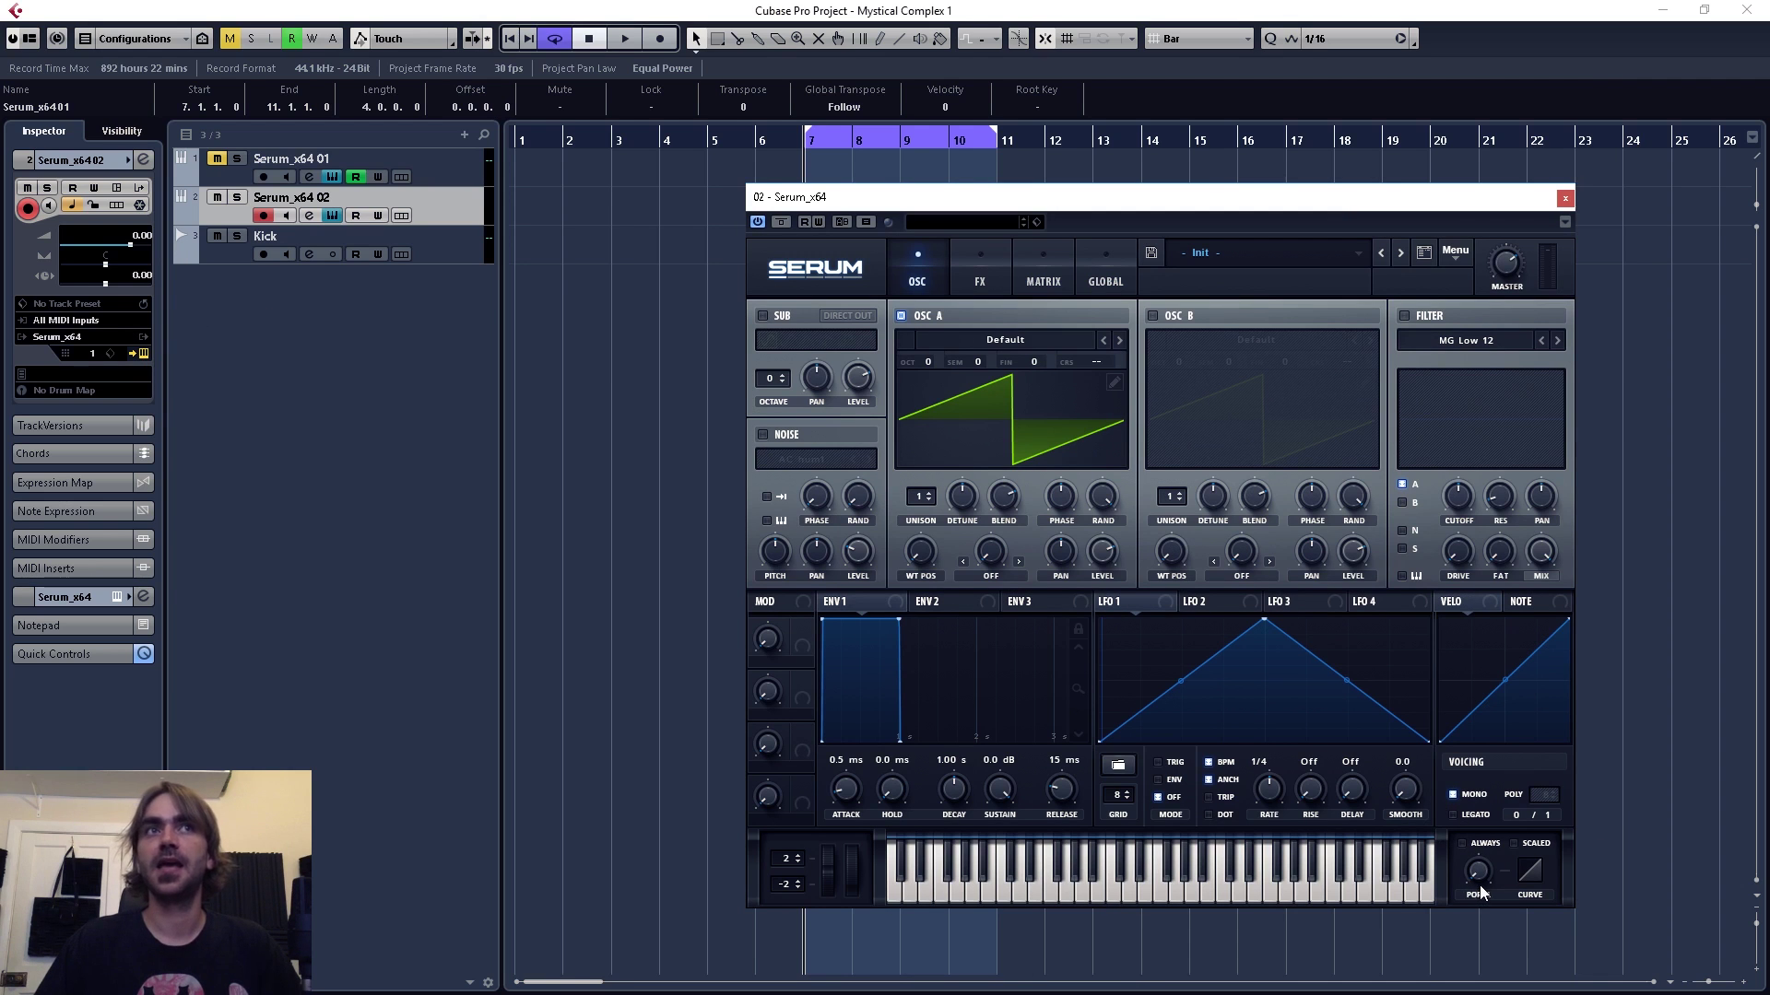
mouse_move(1481, 890)
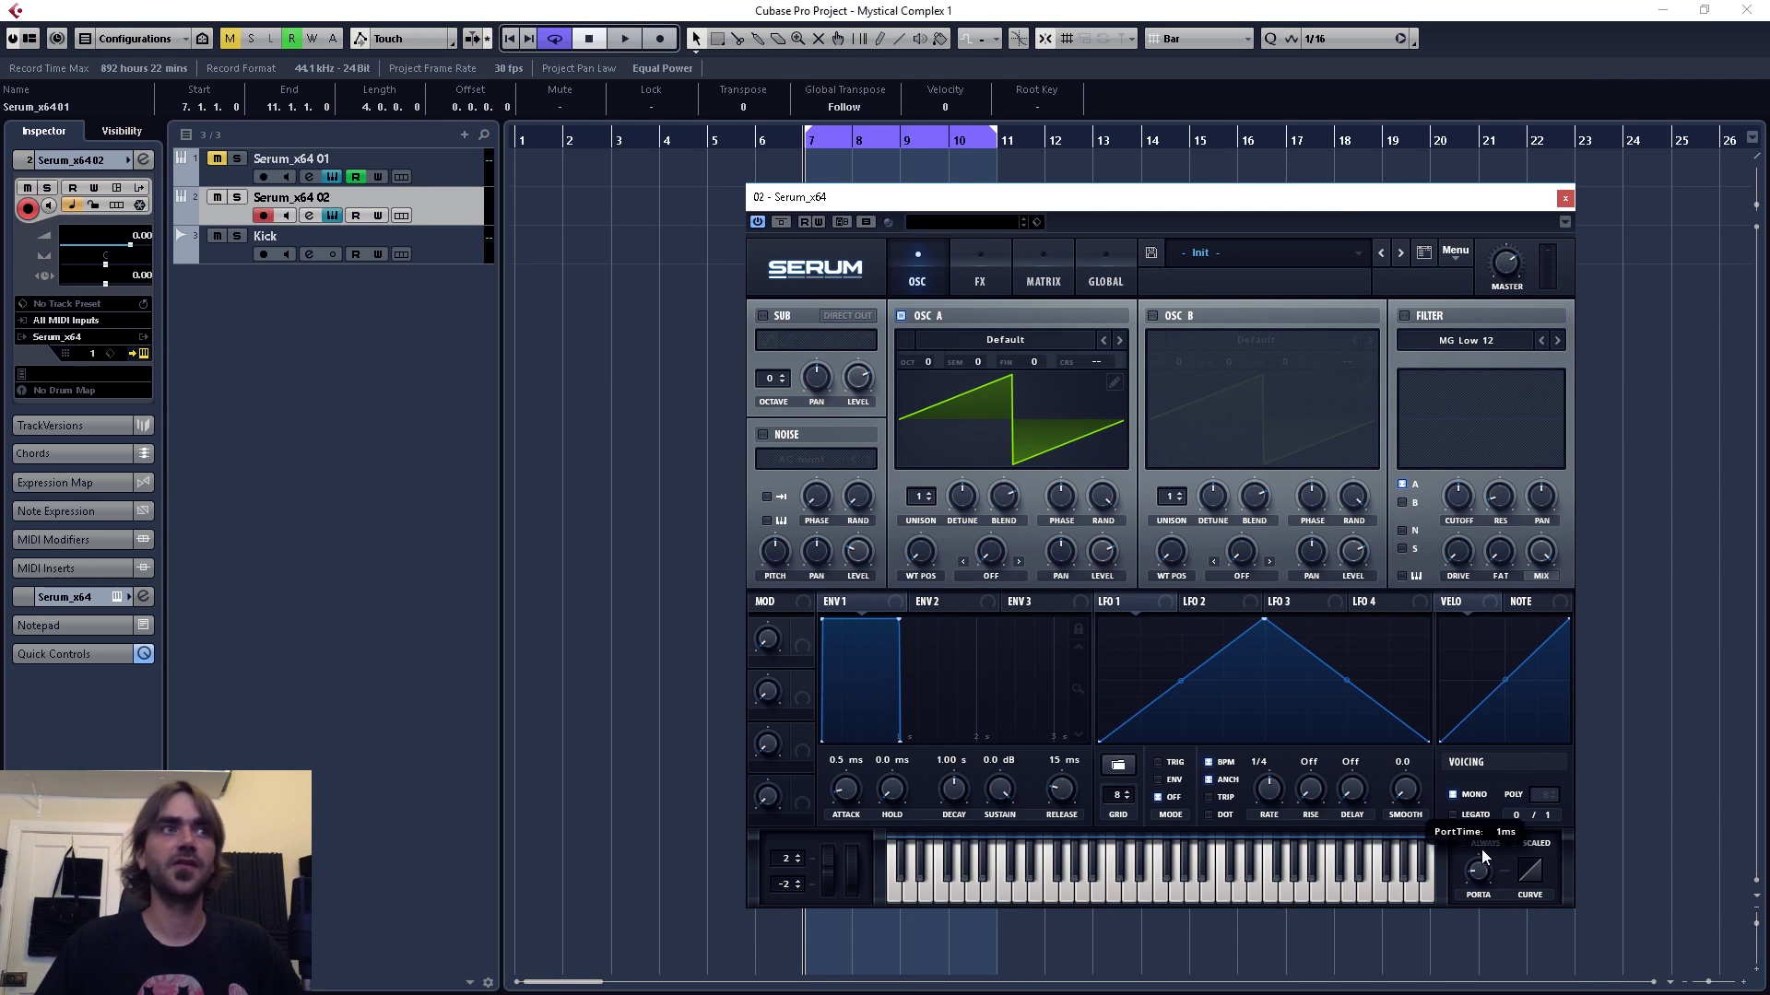
left_click_drag(1495, 777, 1487, 777)
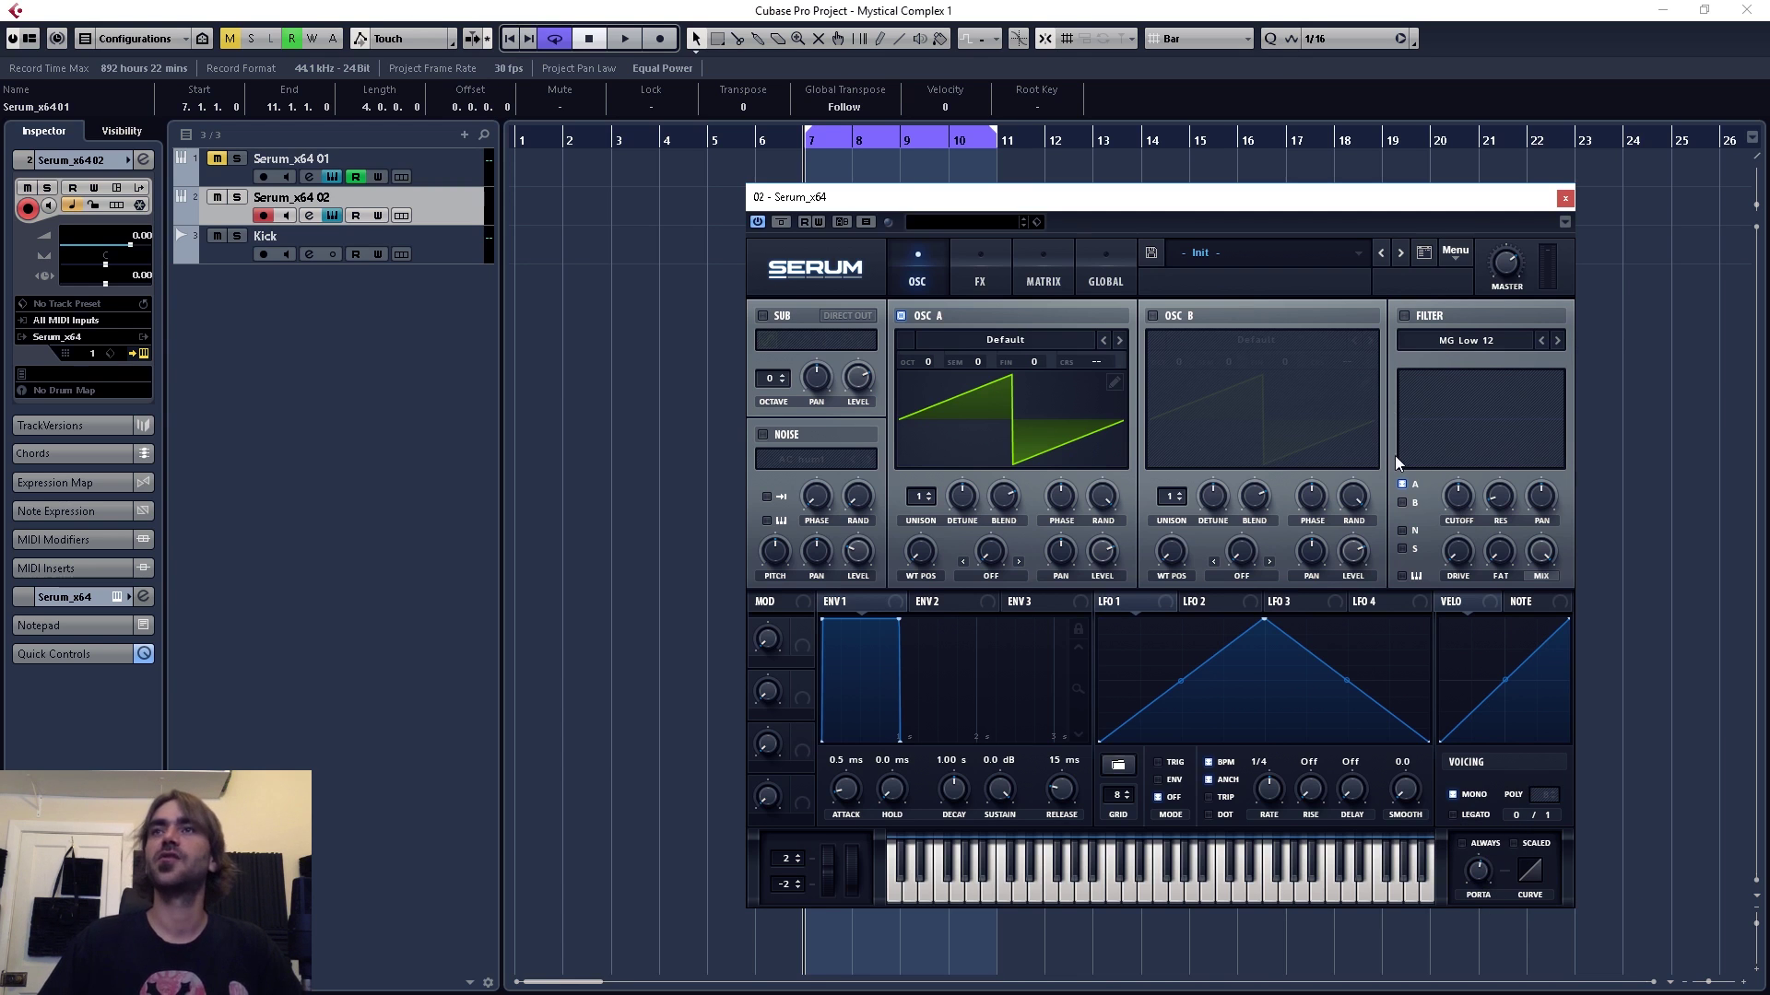
- Play the lead and lower the track volume to -6.55
left_click_drag(1474, 196, 1410, 333)
key("space")
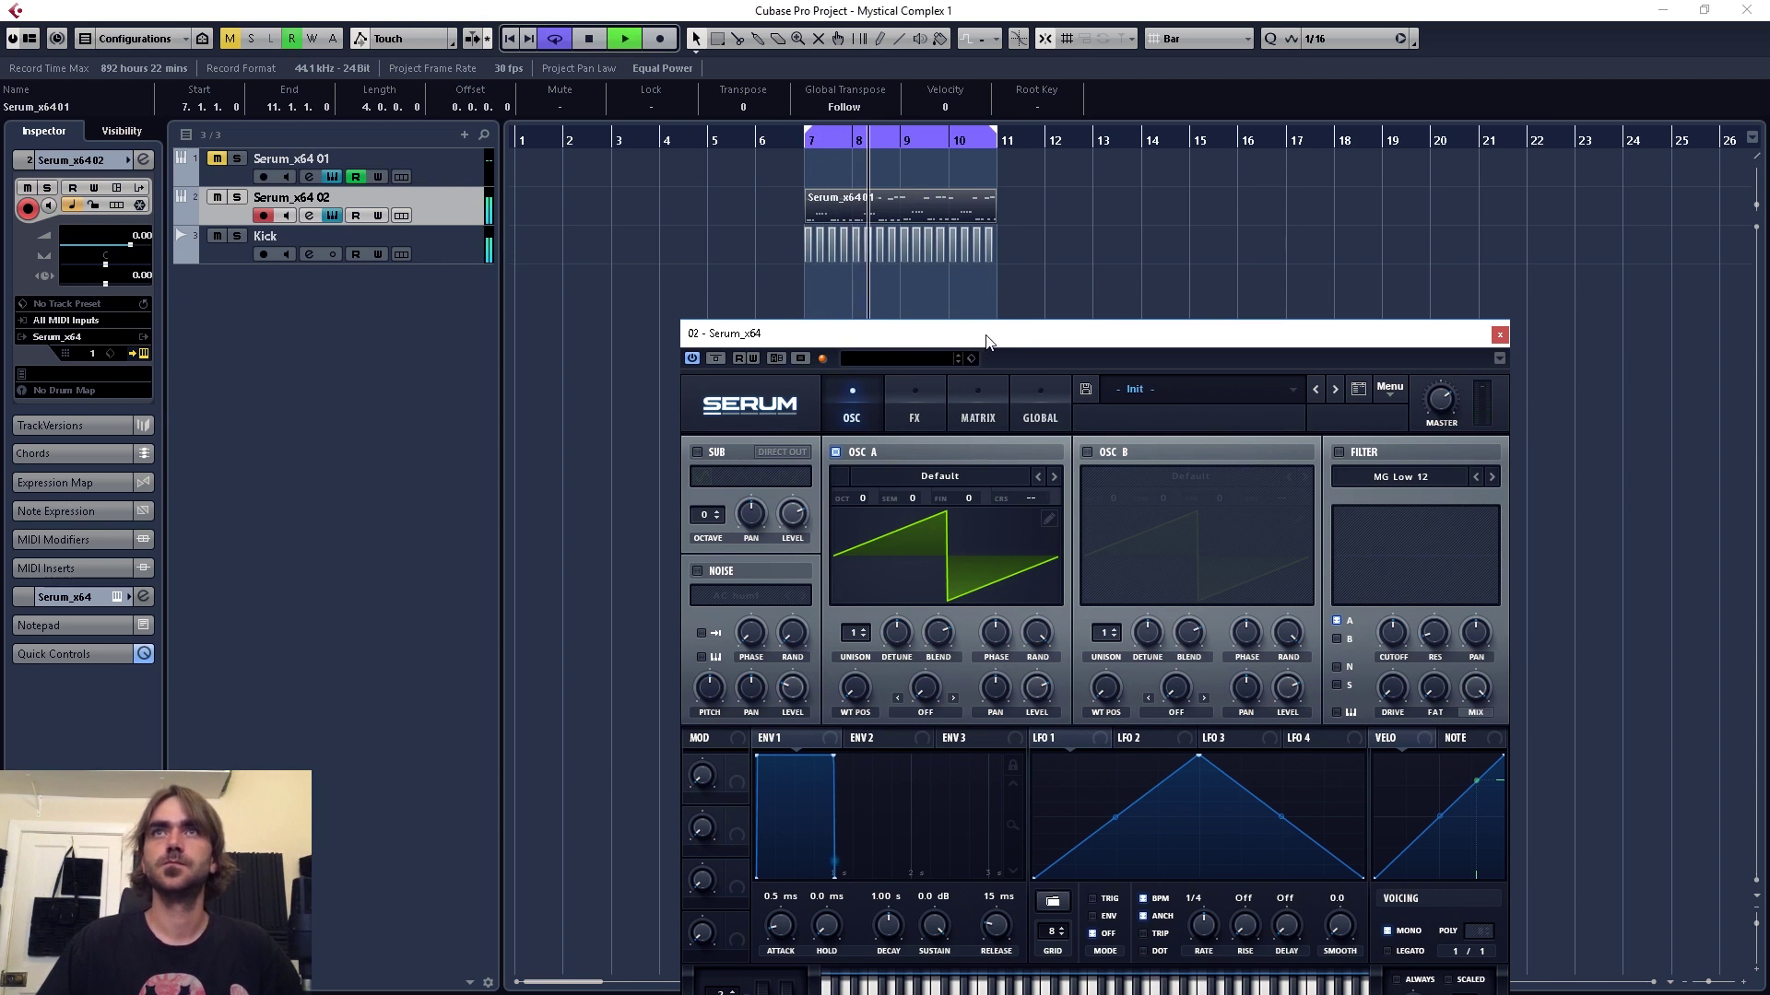
left_click_drag(123, 246, 117, 246)
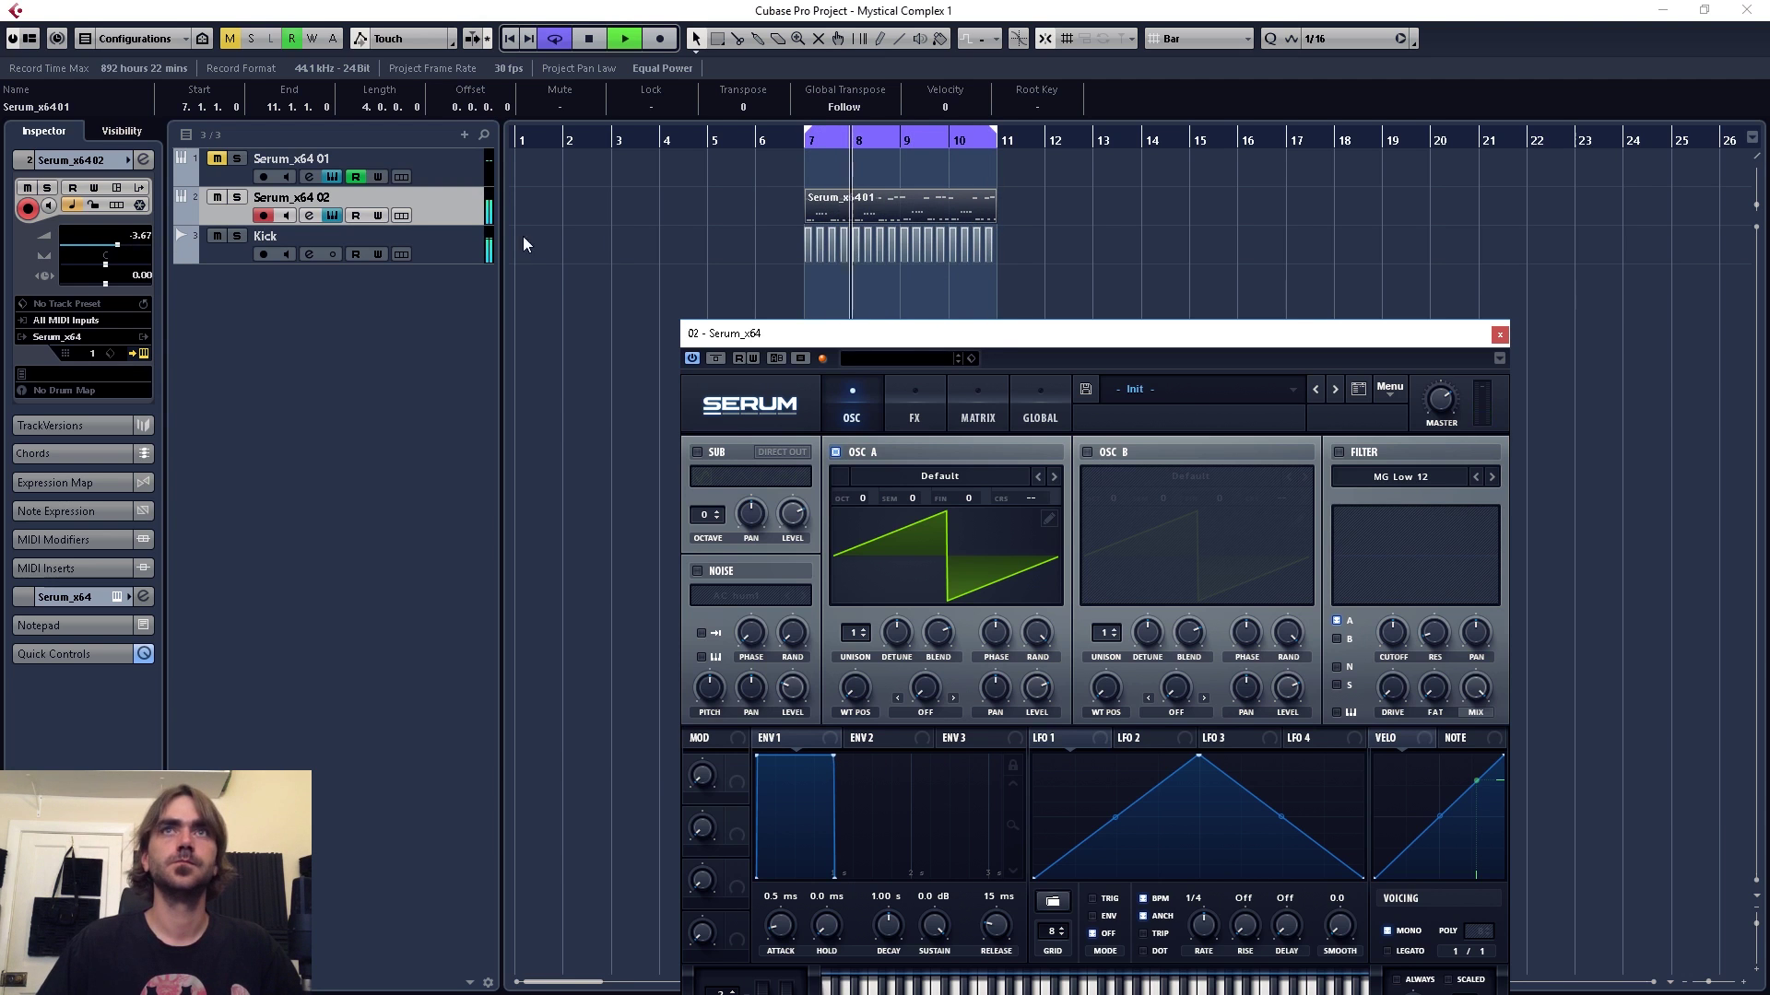
left_click_drag(117, 246, 110, 247)
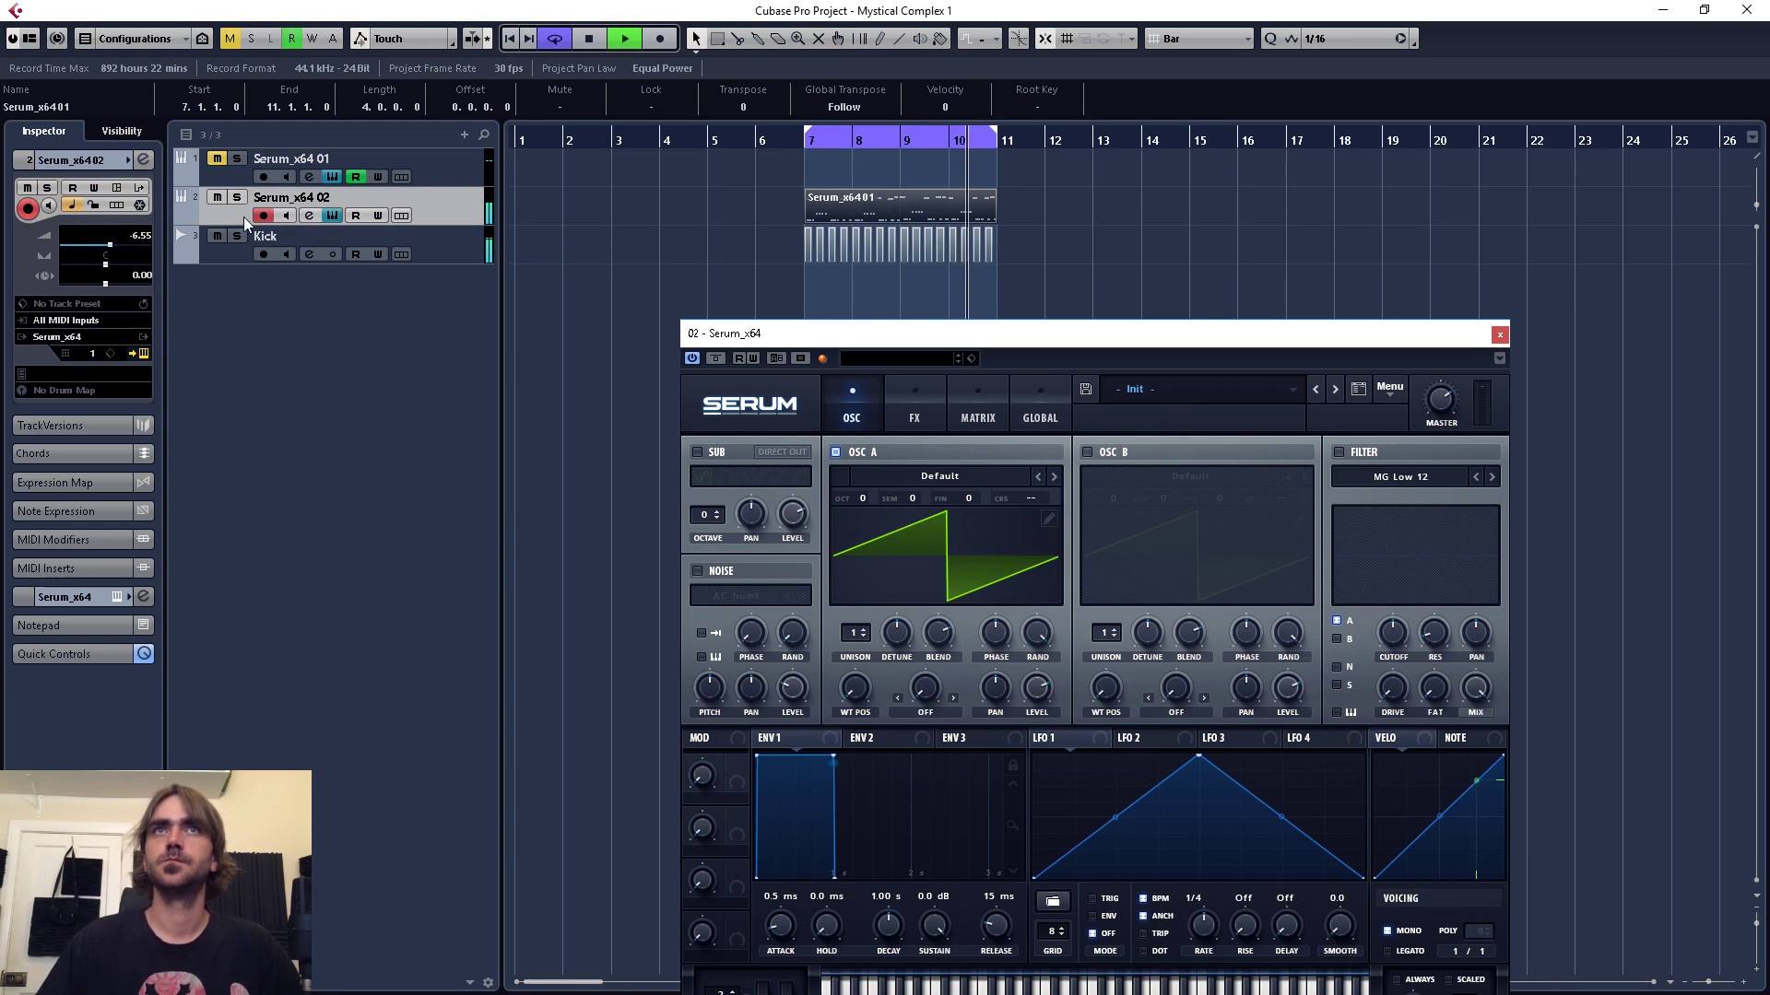
- Stop playback and switch on Serum's filter as a High 24 high-pass
left_click(660, 253)
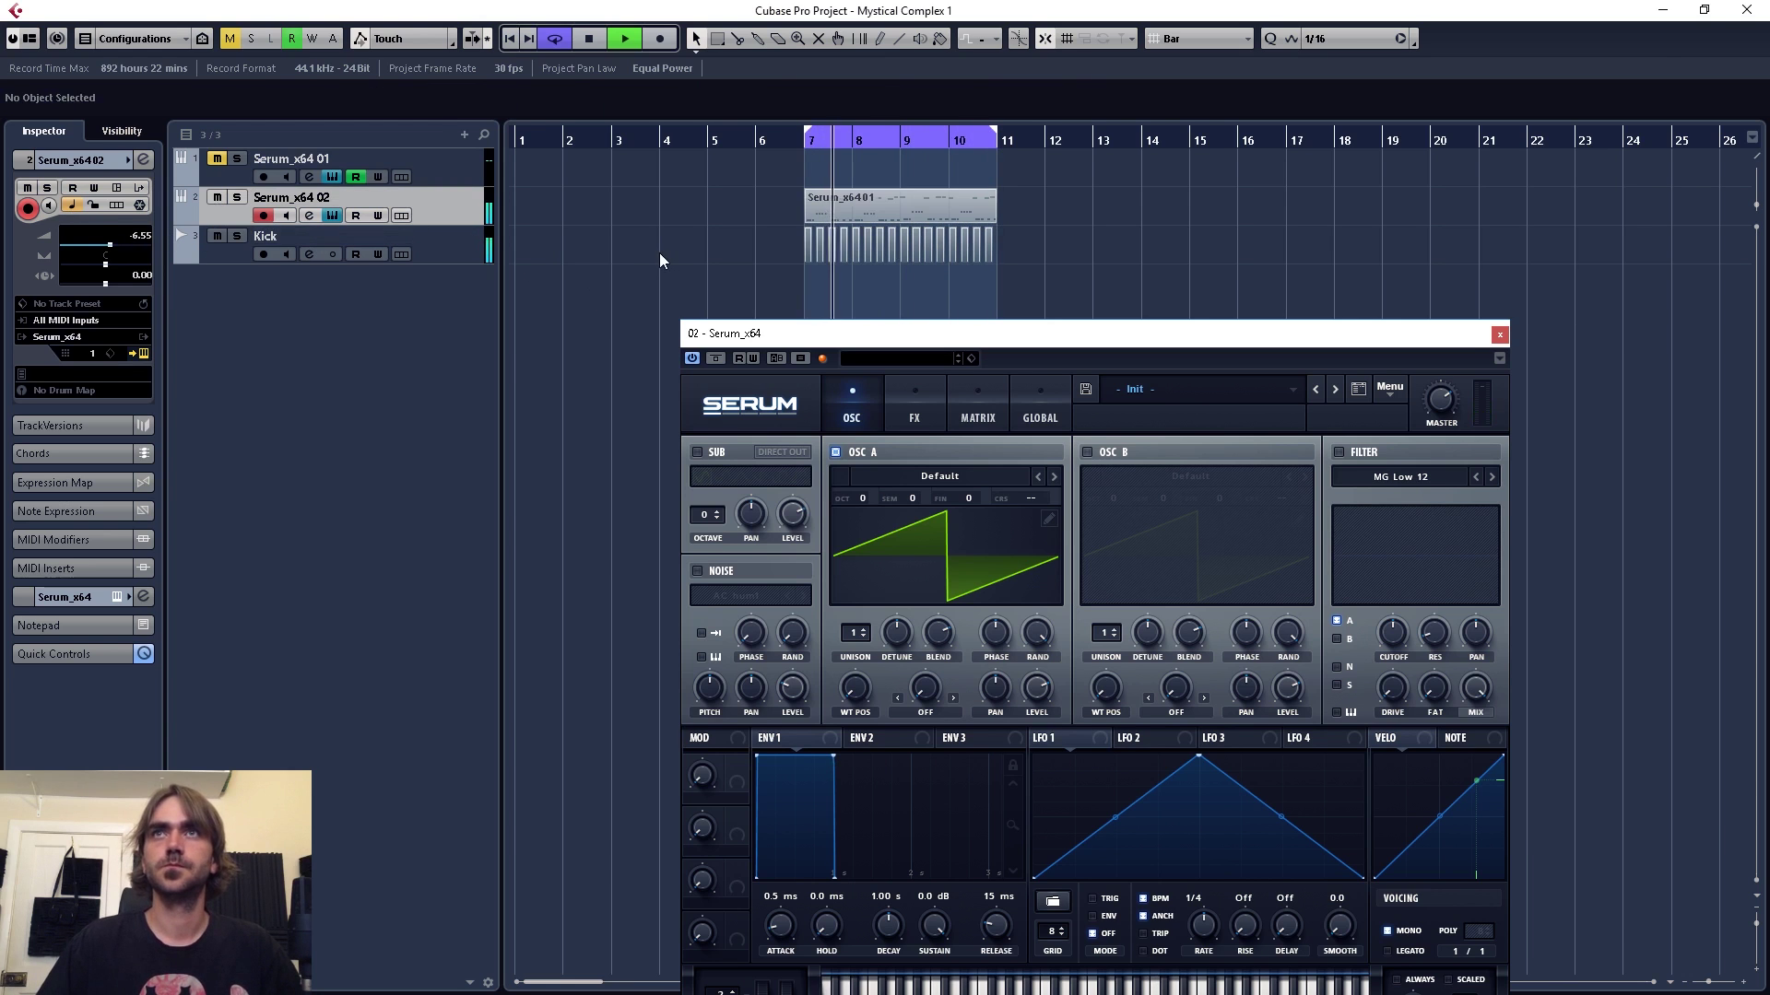
key("space")
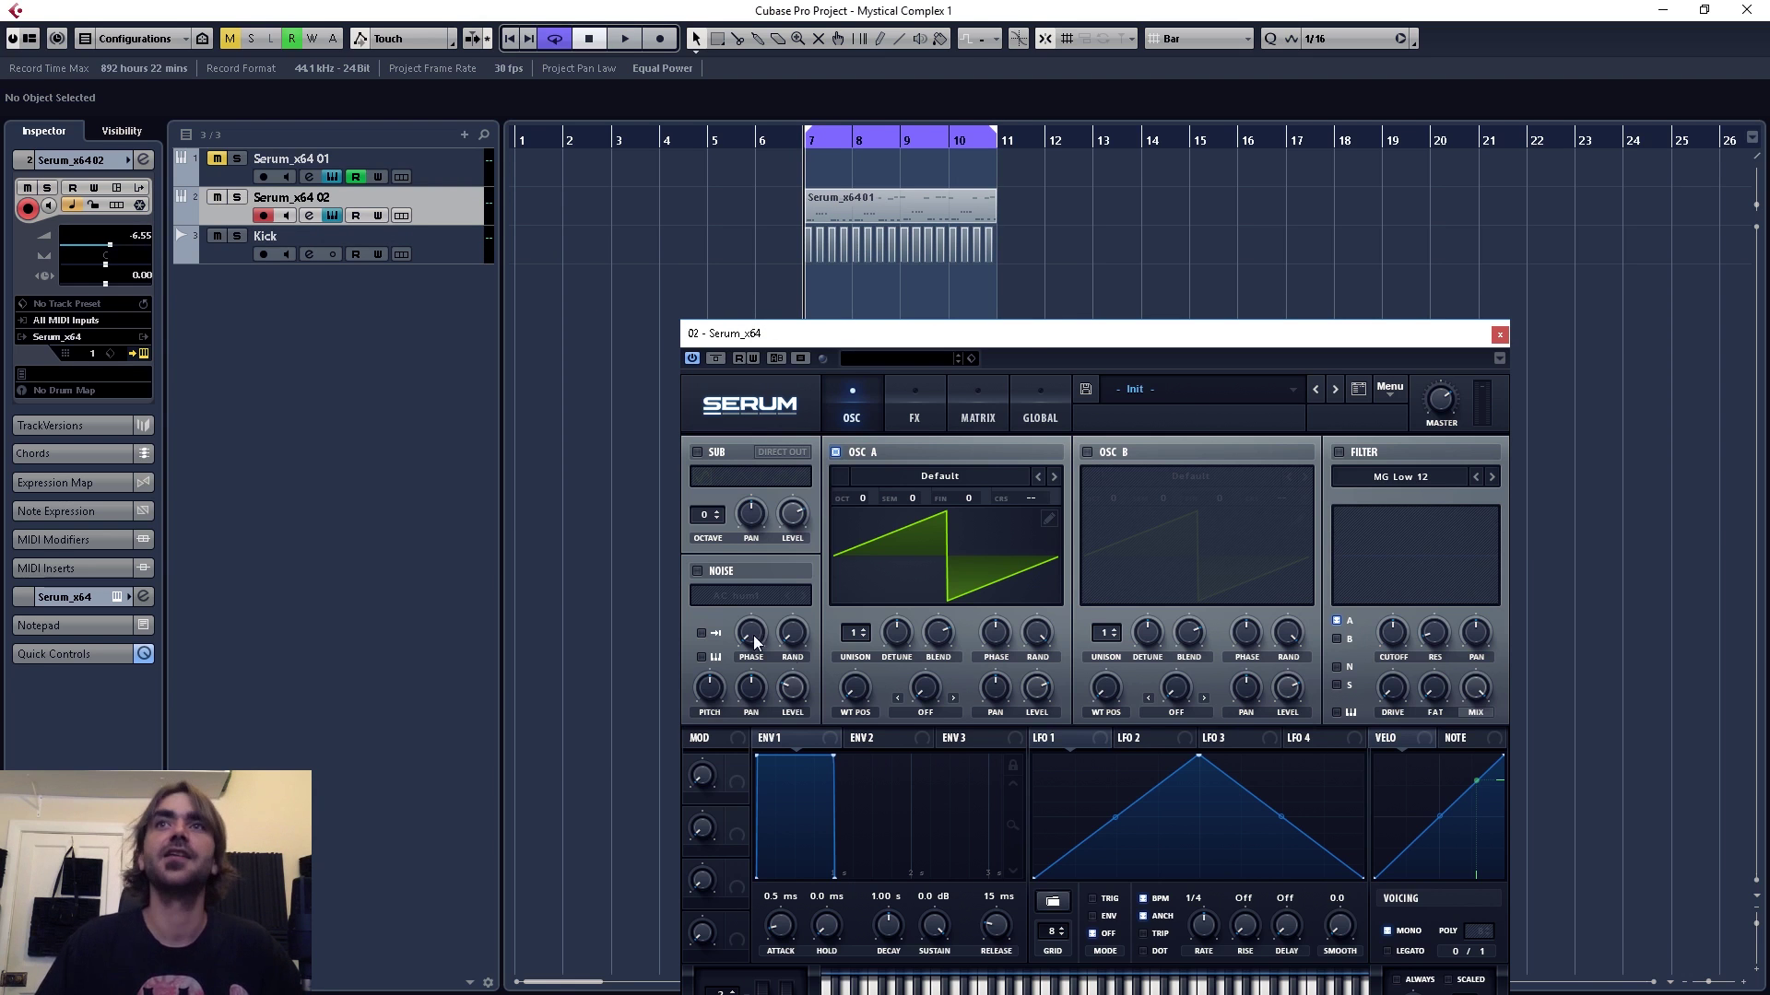
left_click_drag(1023, 385, 950, 279)
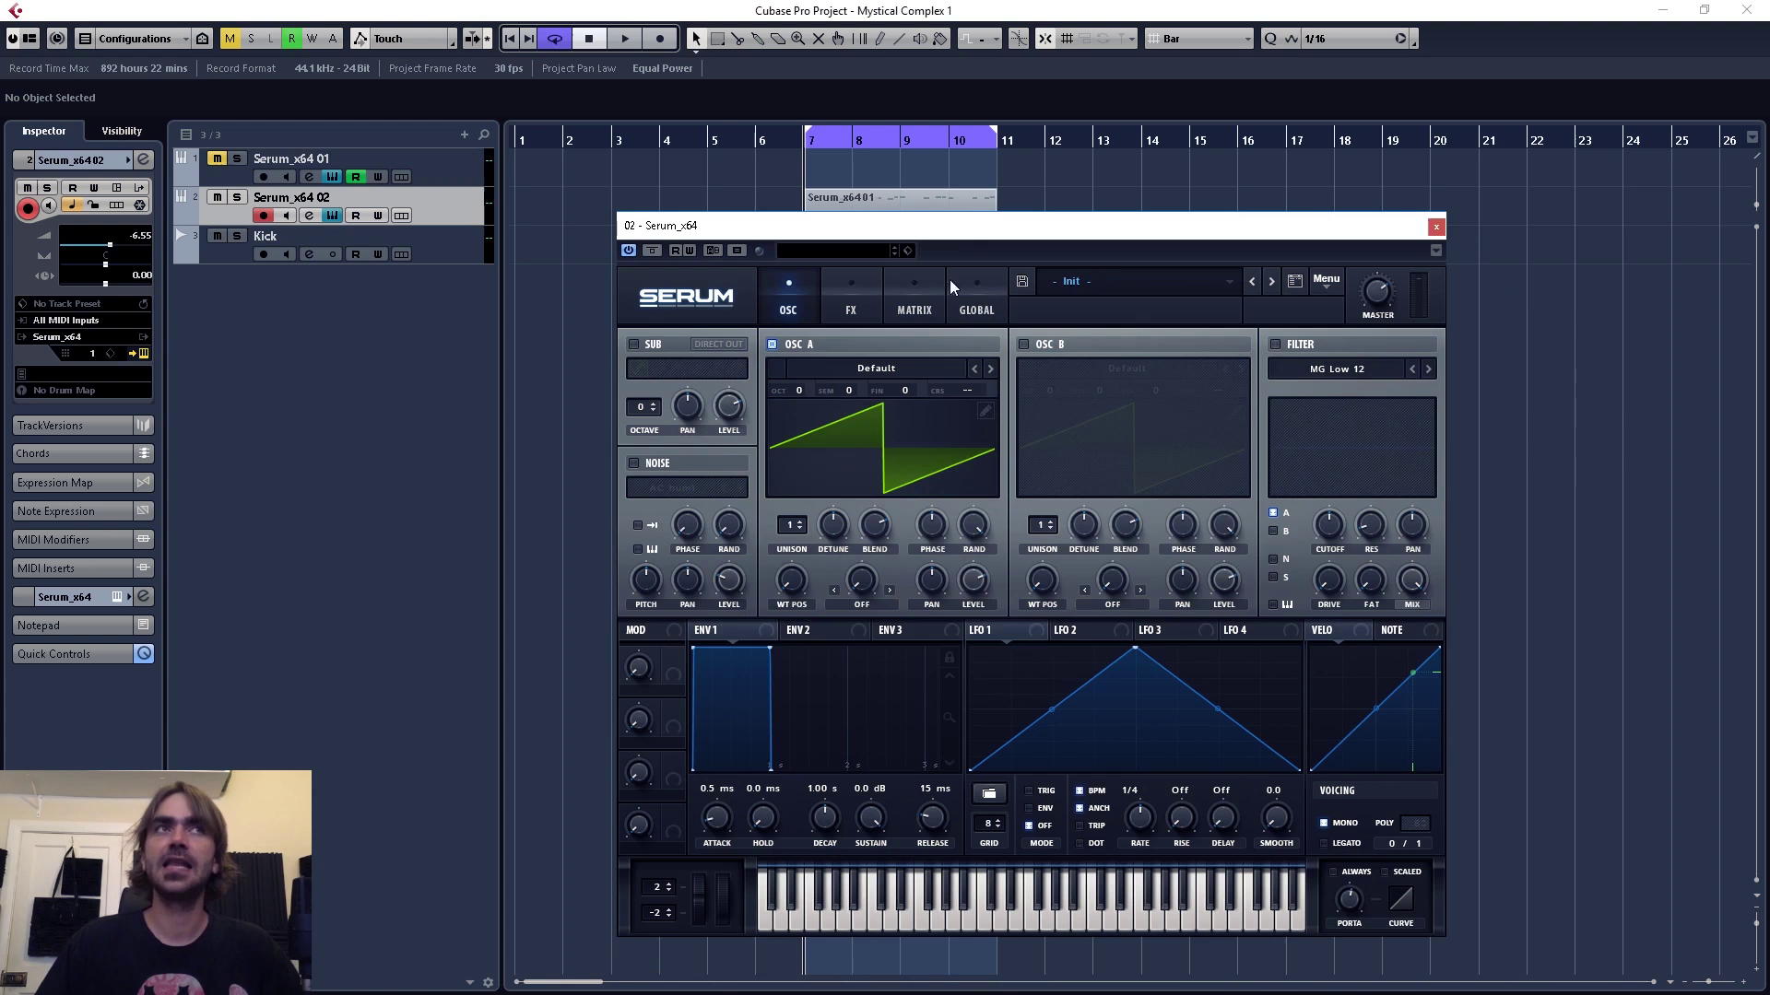
left_click(1277, 343)
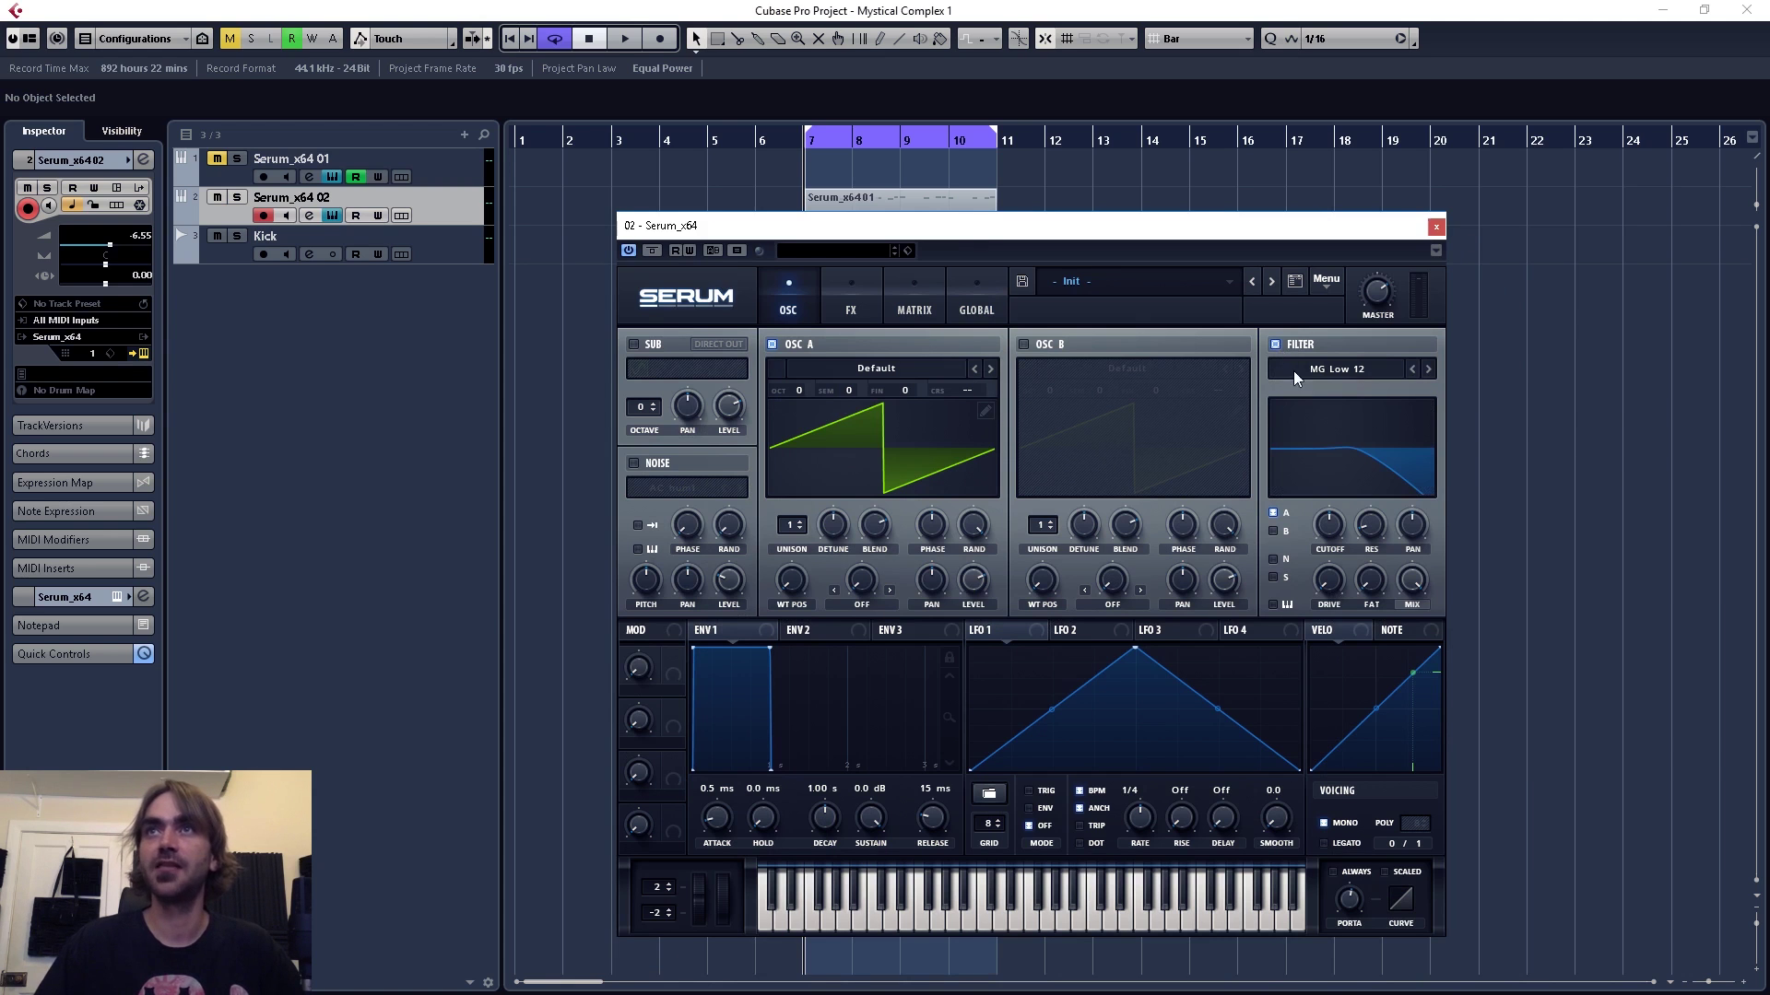
left_click(1379, 369)
mouse_move(1327, 389)
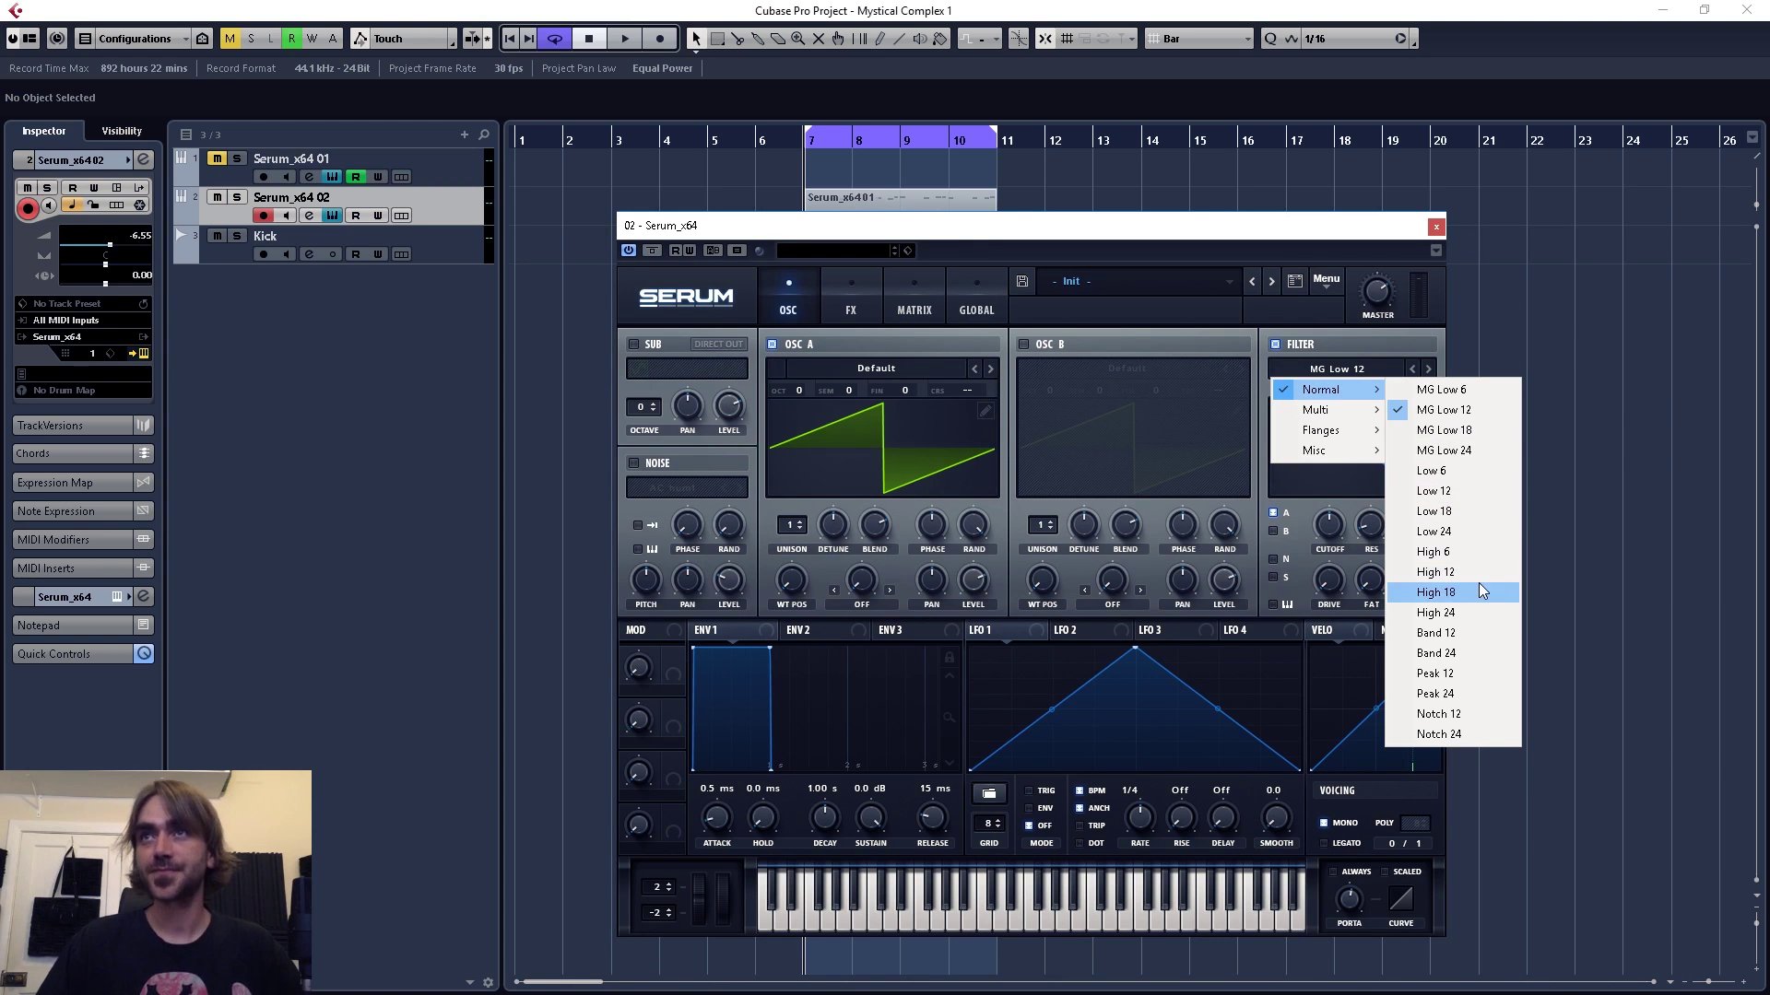
left_click(1462, 612)
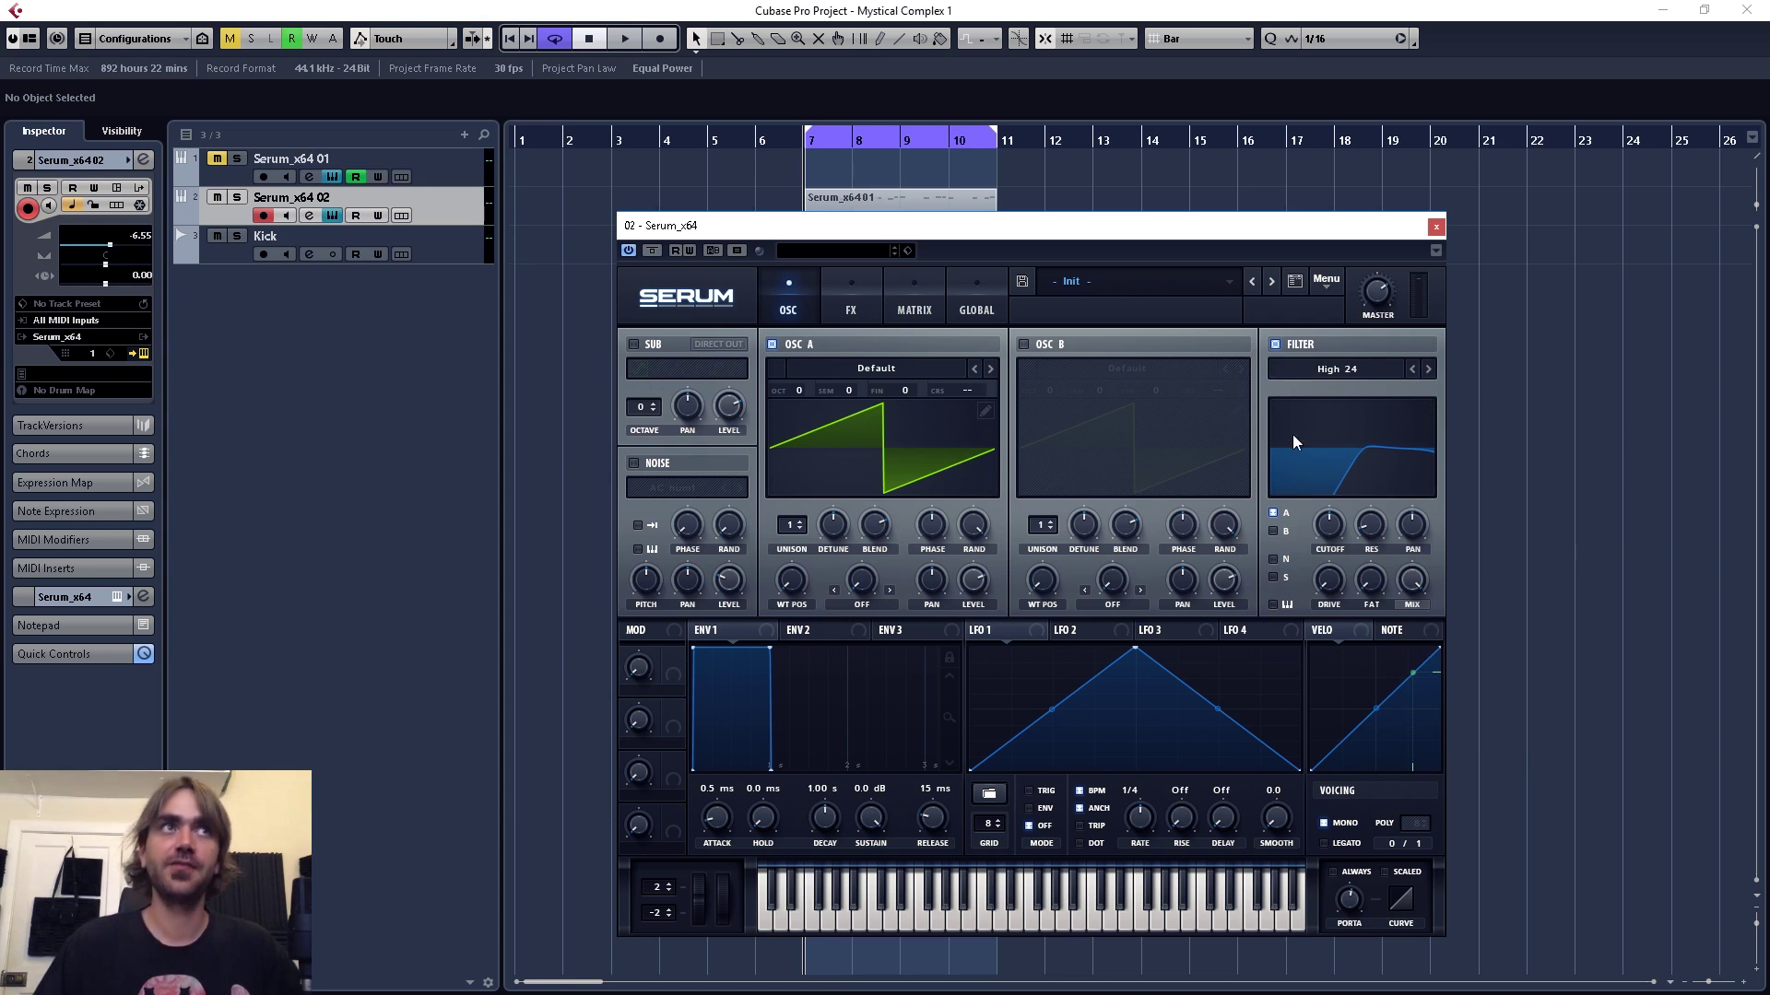
- Raise the filter resonance to 64% and adjust the drive
left_click_drag(1385, 547, 1379, 506)
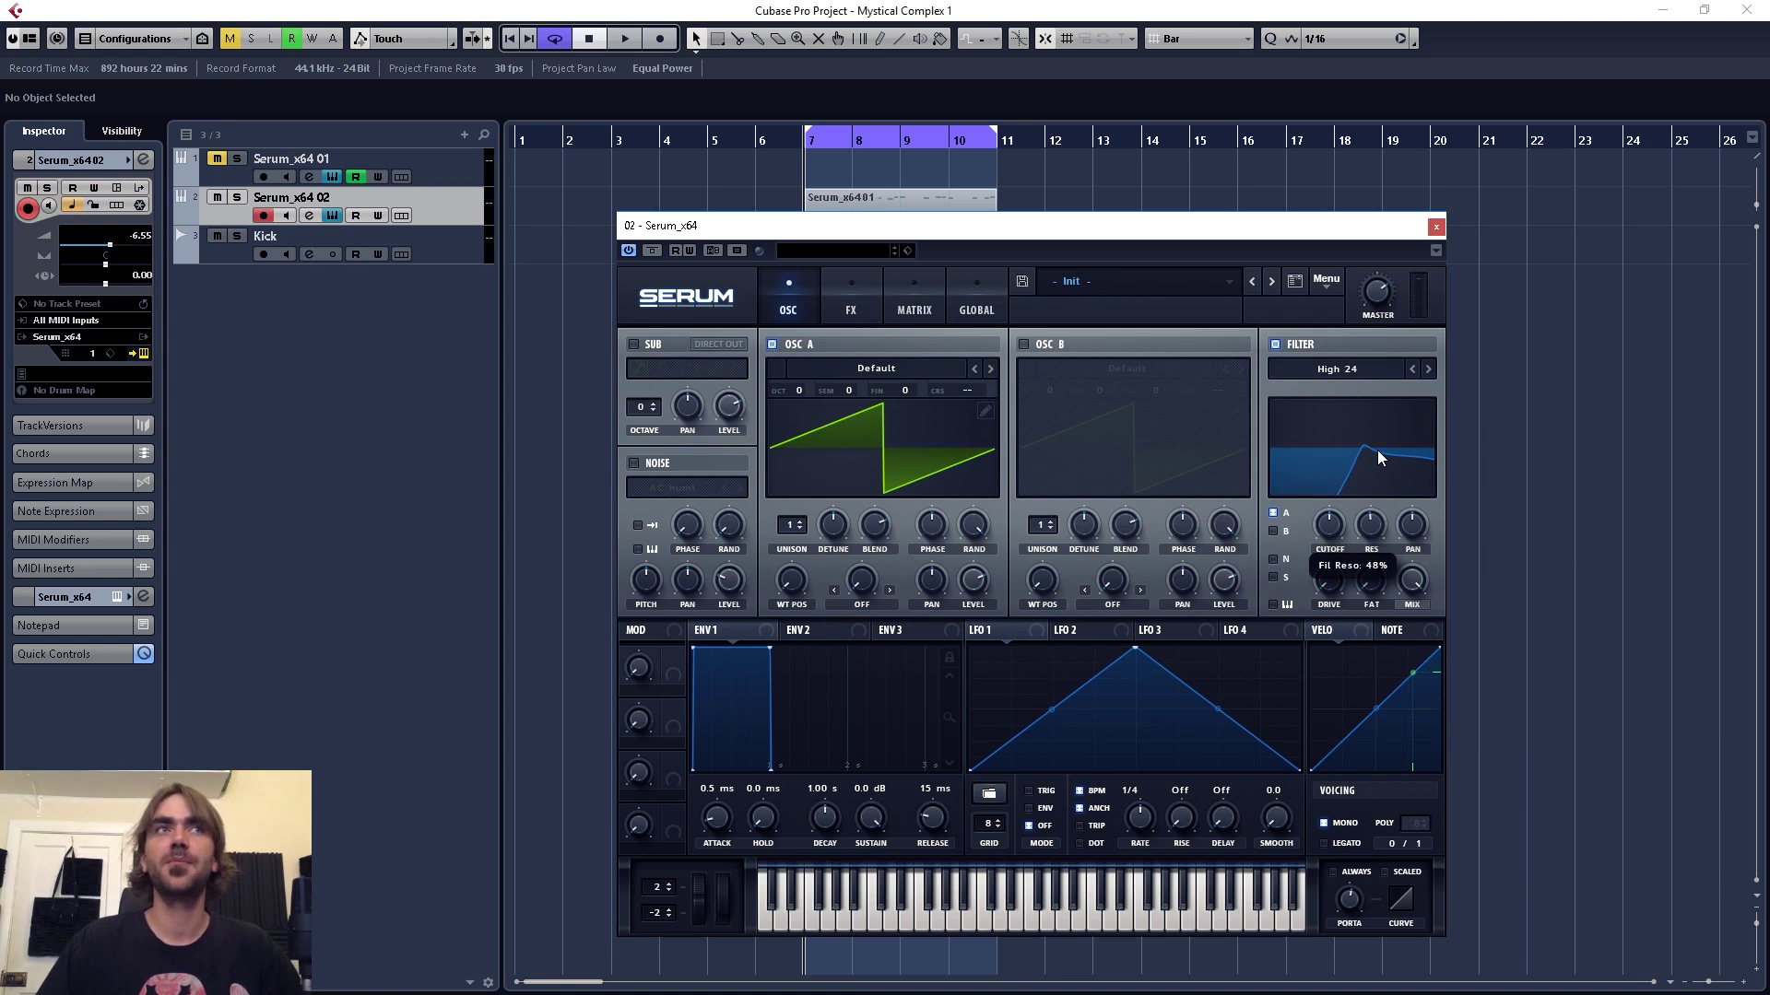
mouse_move(1328, 579)
left_mouse_down()
mouse_move(1335, 557)
mouse_move(1339, 581)
left_mouse_up()
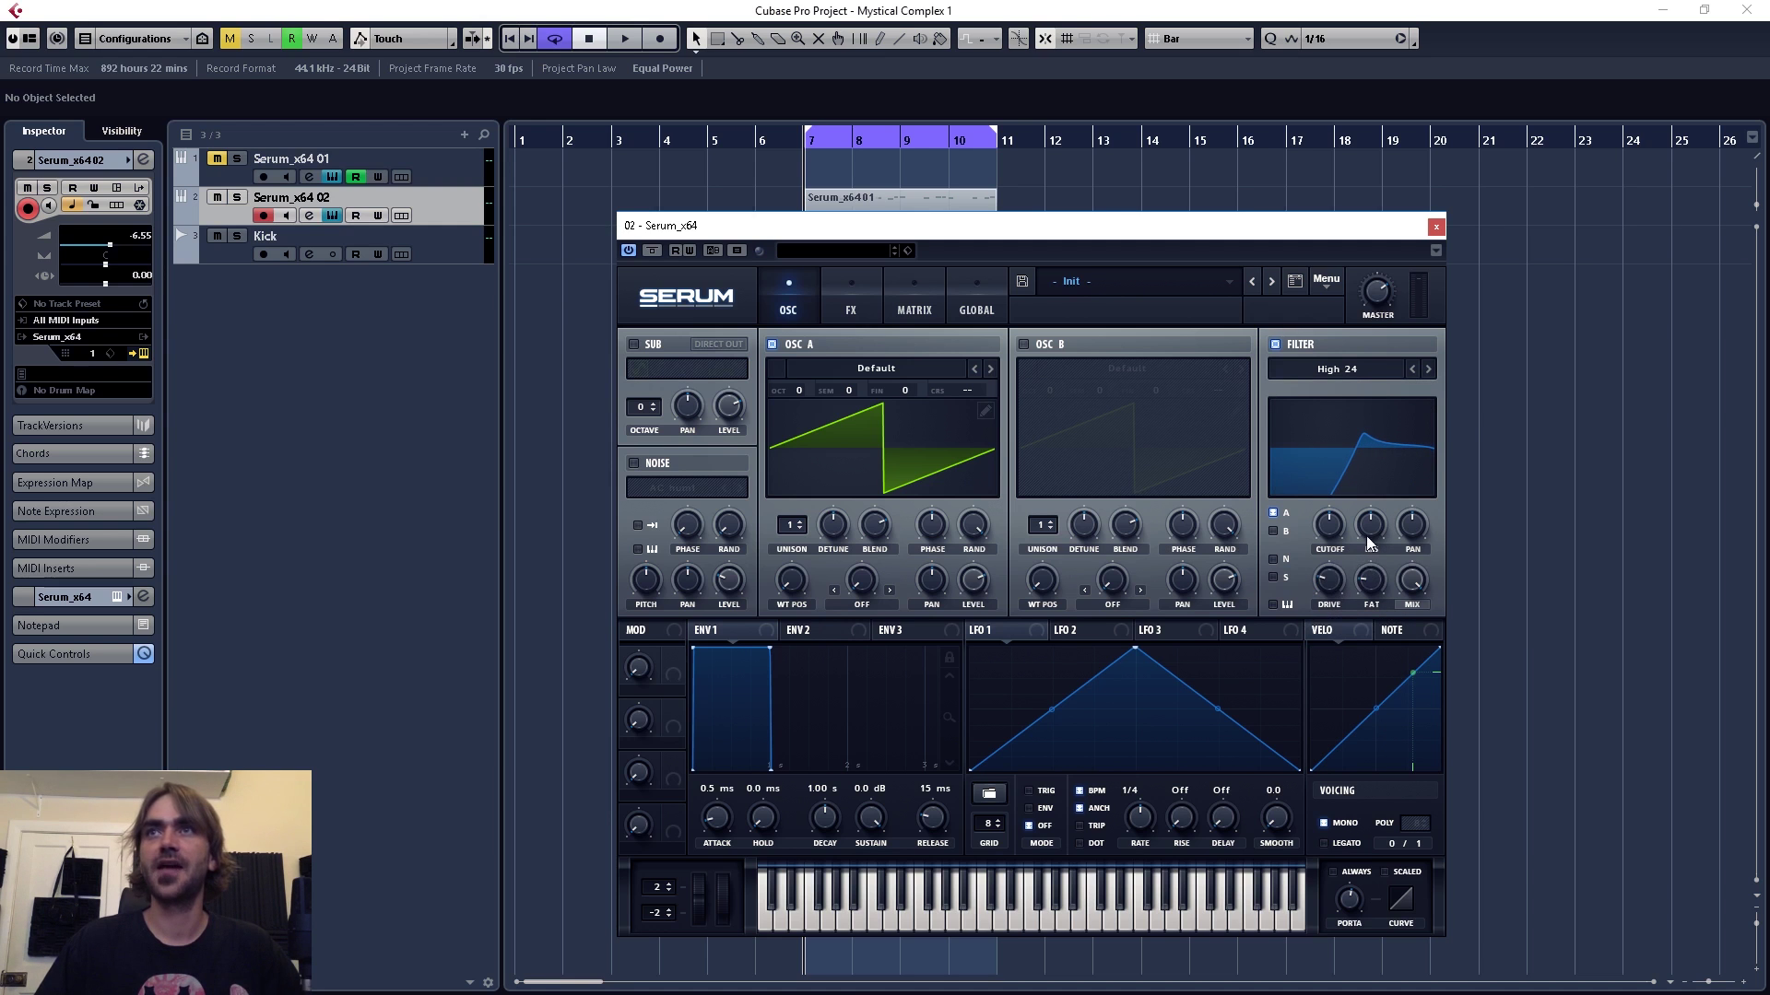
mouse_move(1381, 527)
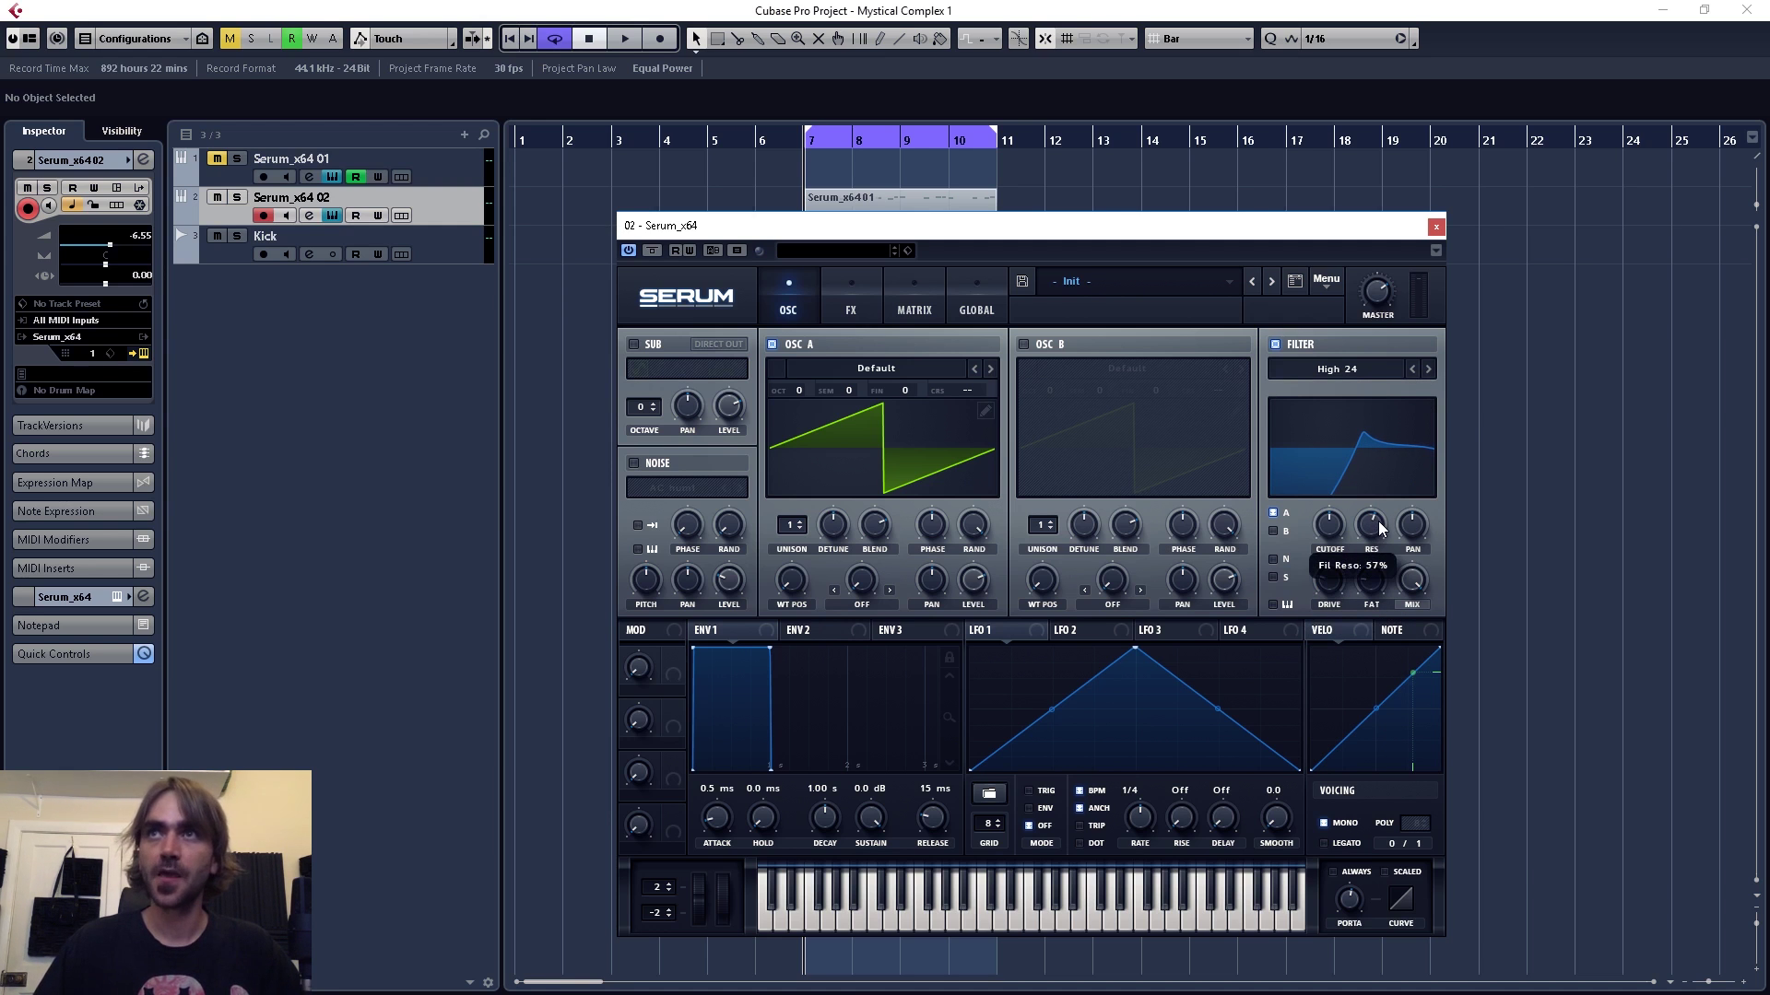
left_click_drag(1380, 527, 1379, 514)
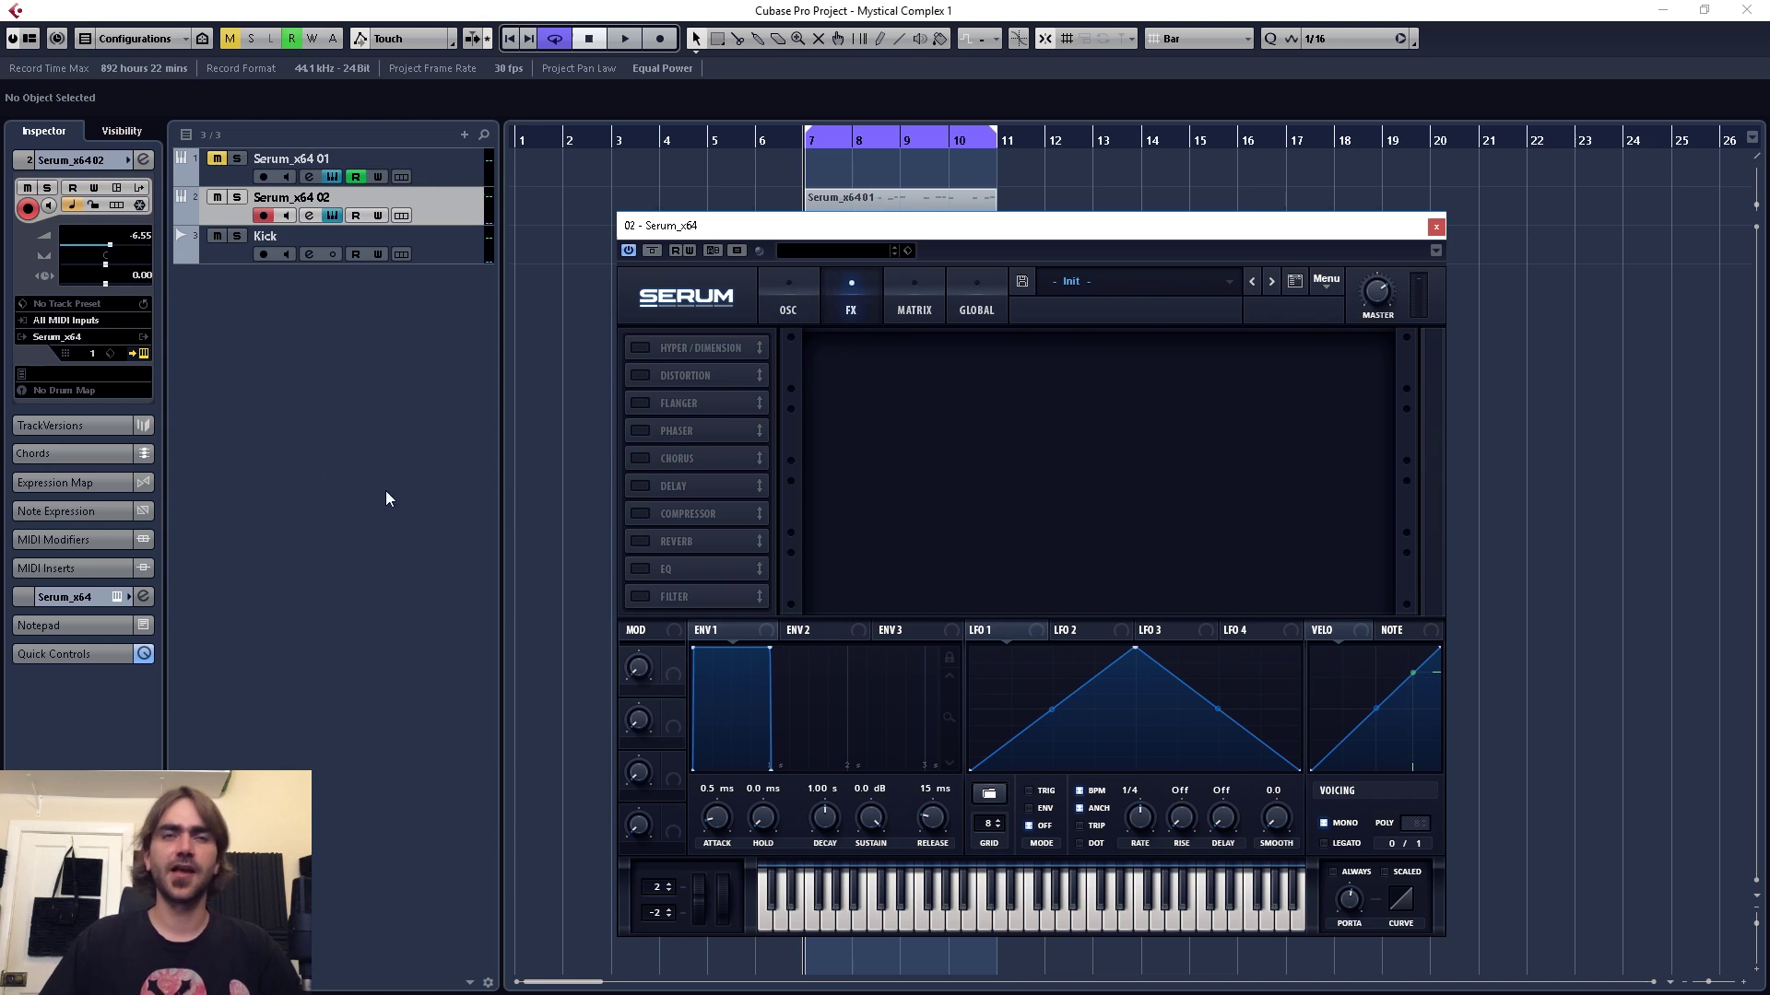
- Enable Serum's distortion in Zero-Square mode with drive raised to 64%
left_click(638, 376)
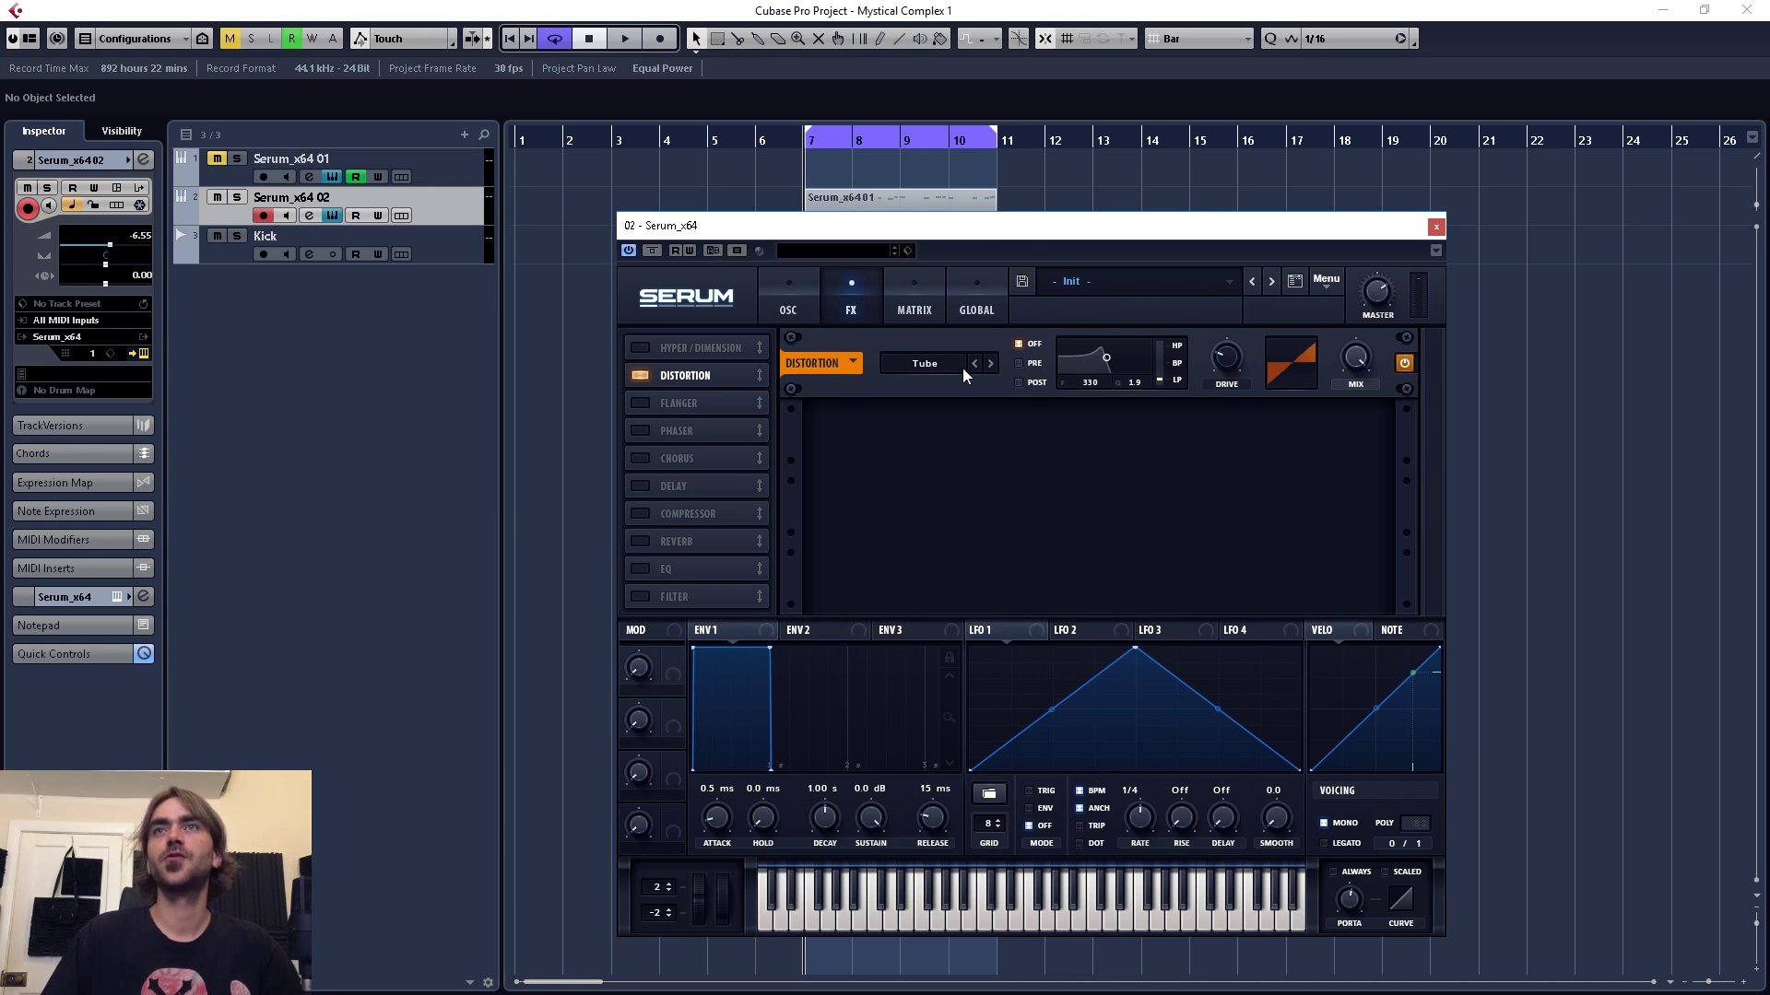
left_click(925, 364)
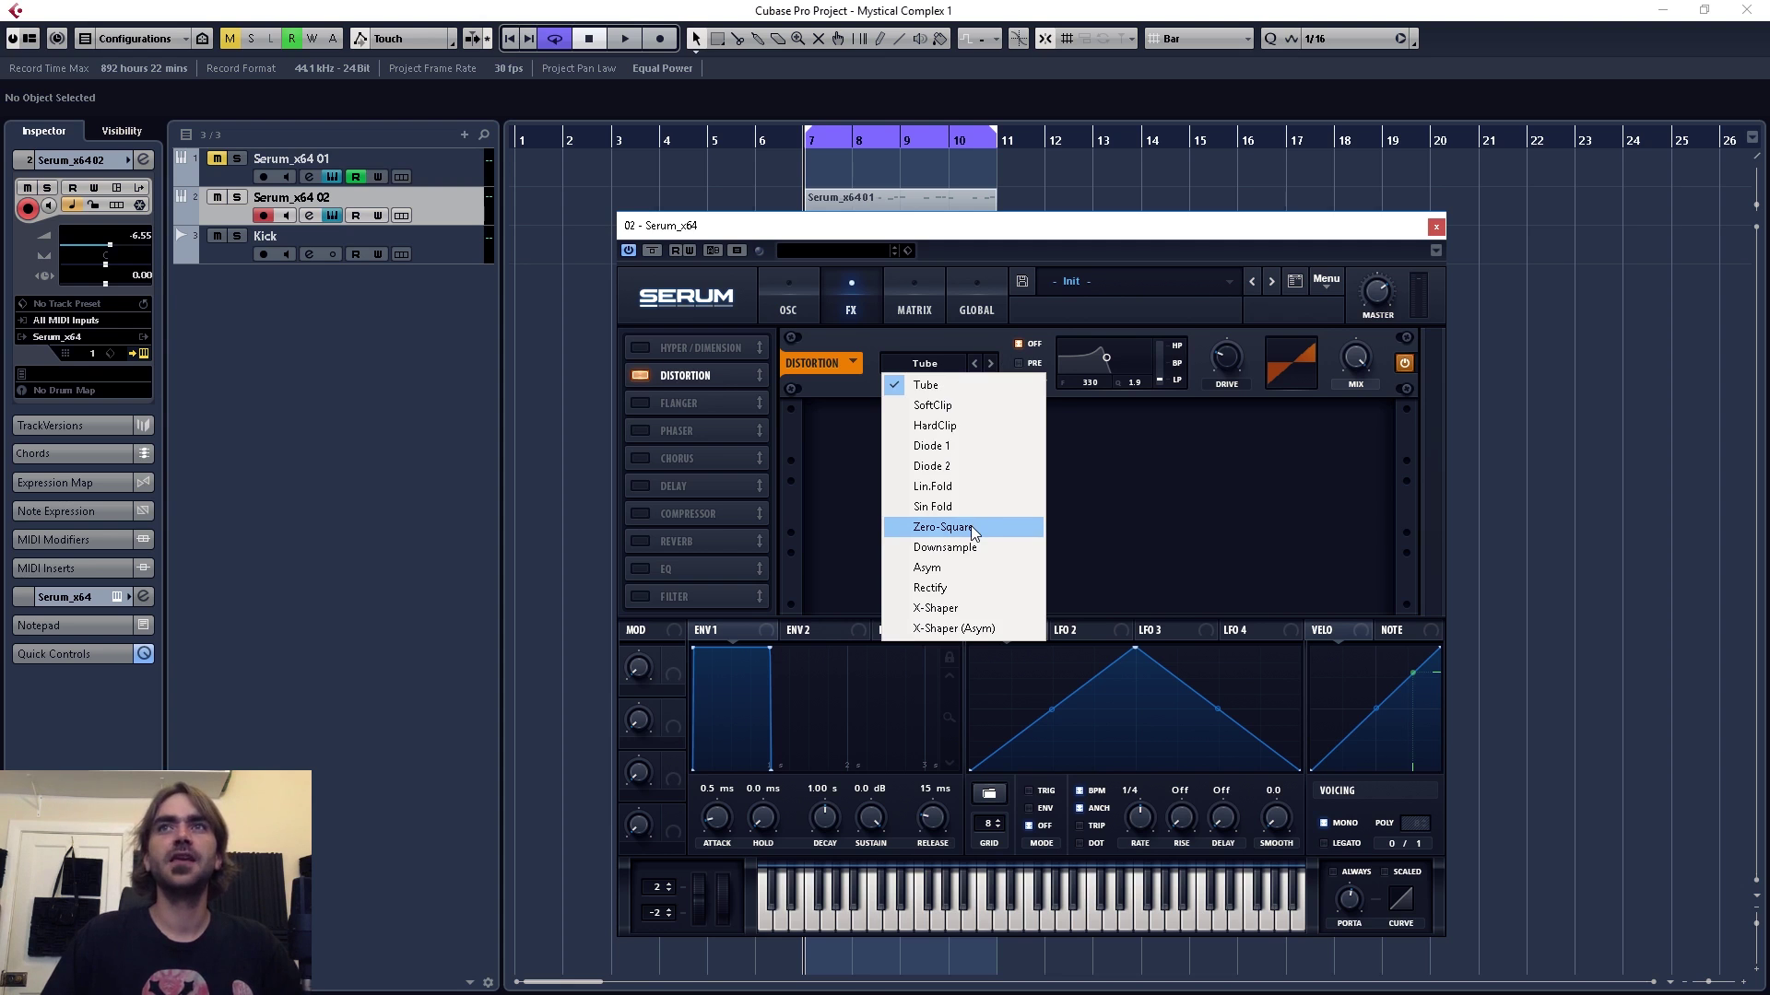
left_click(970, 525)
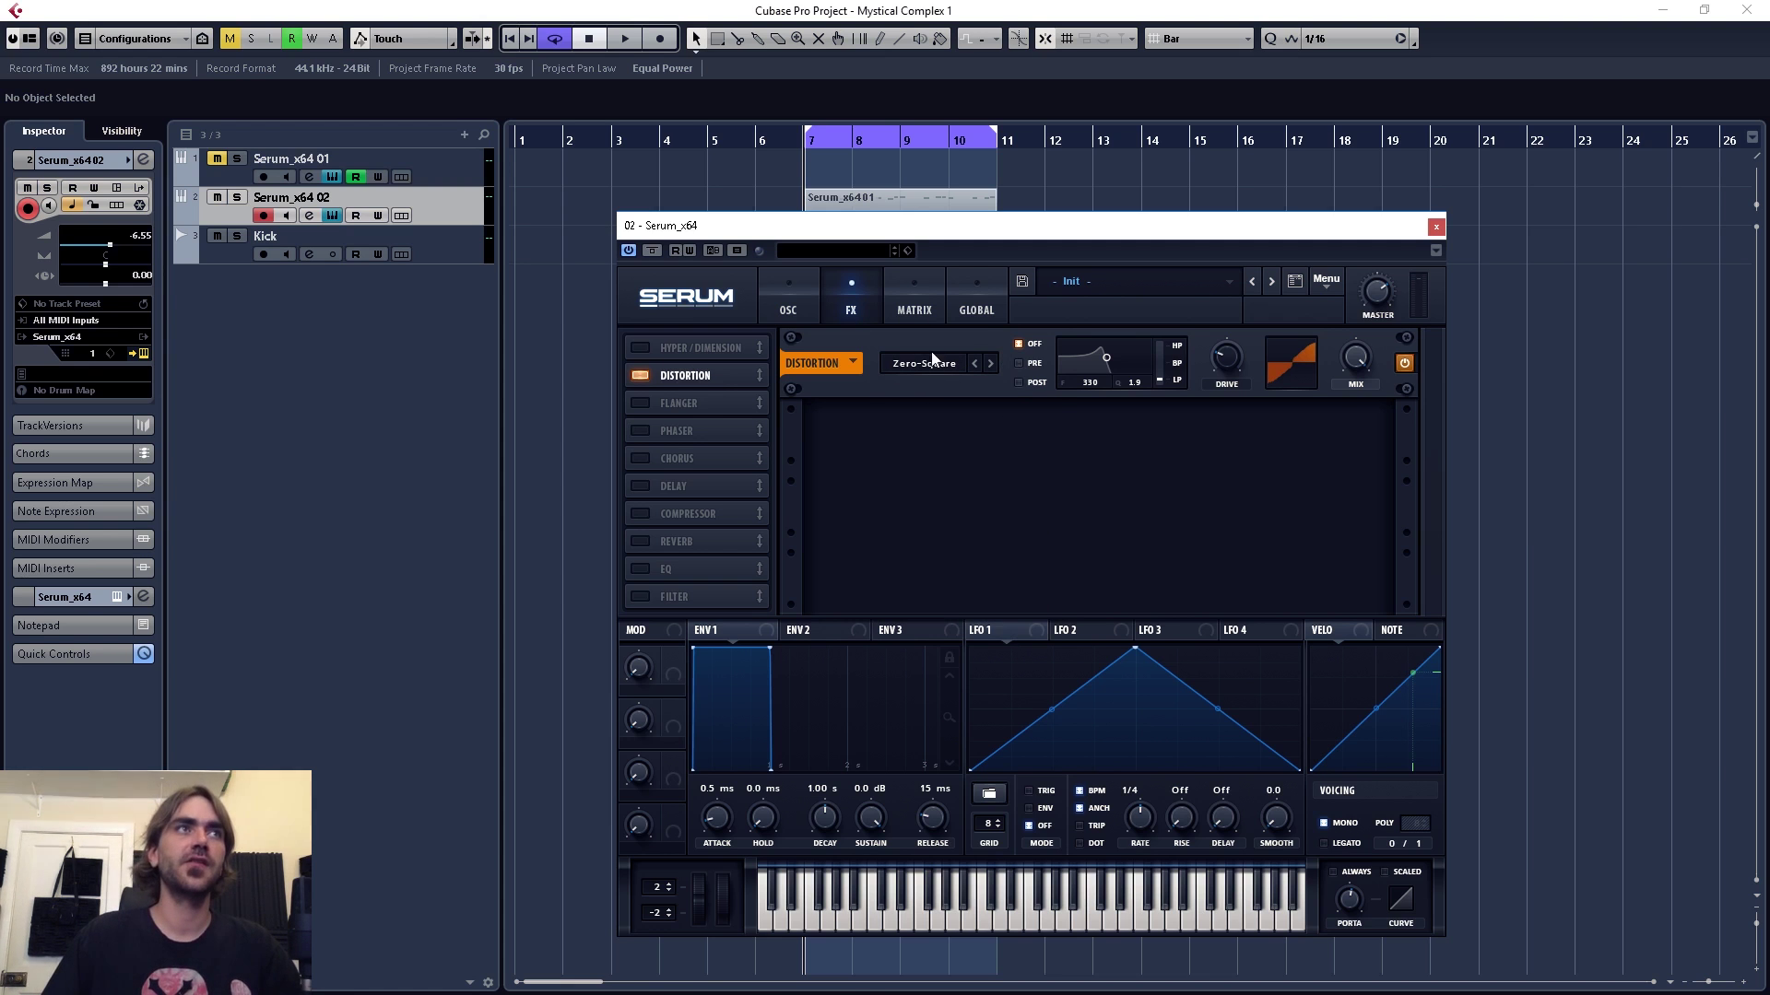
mouse_move(1236, 365)
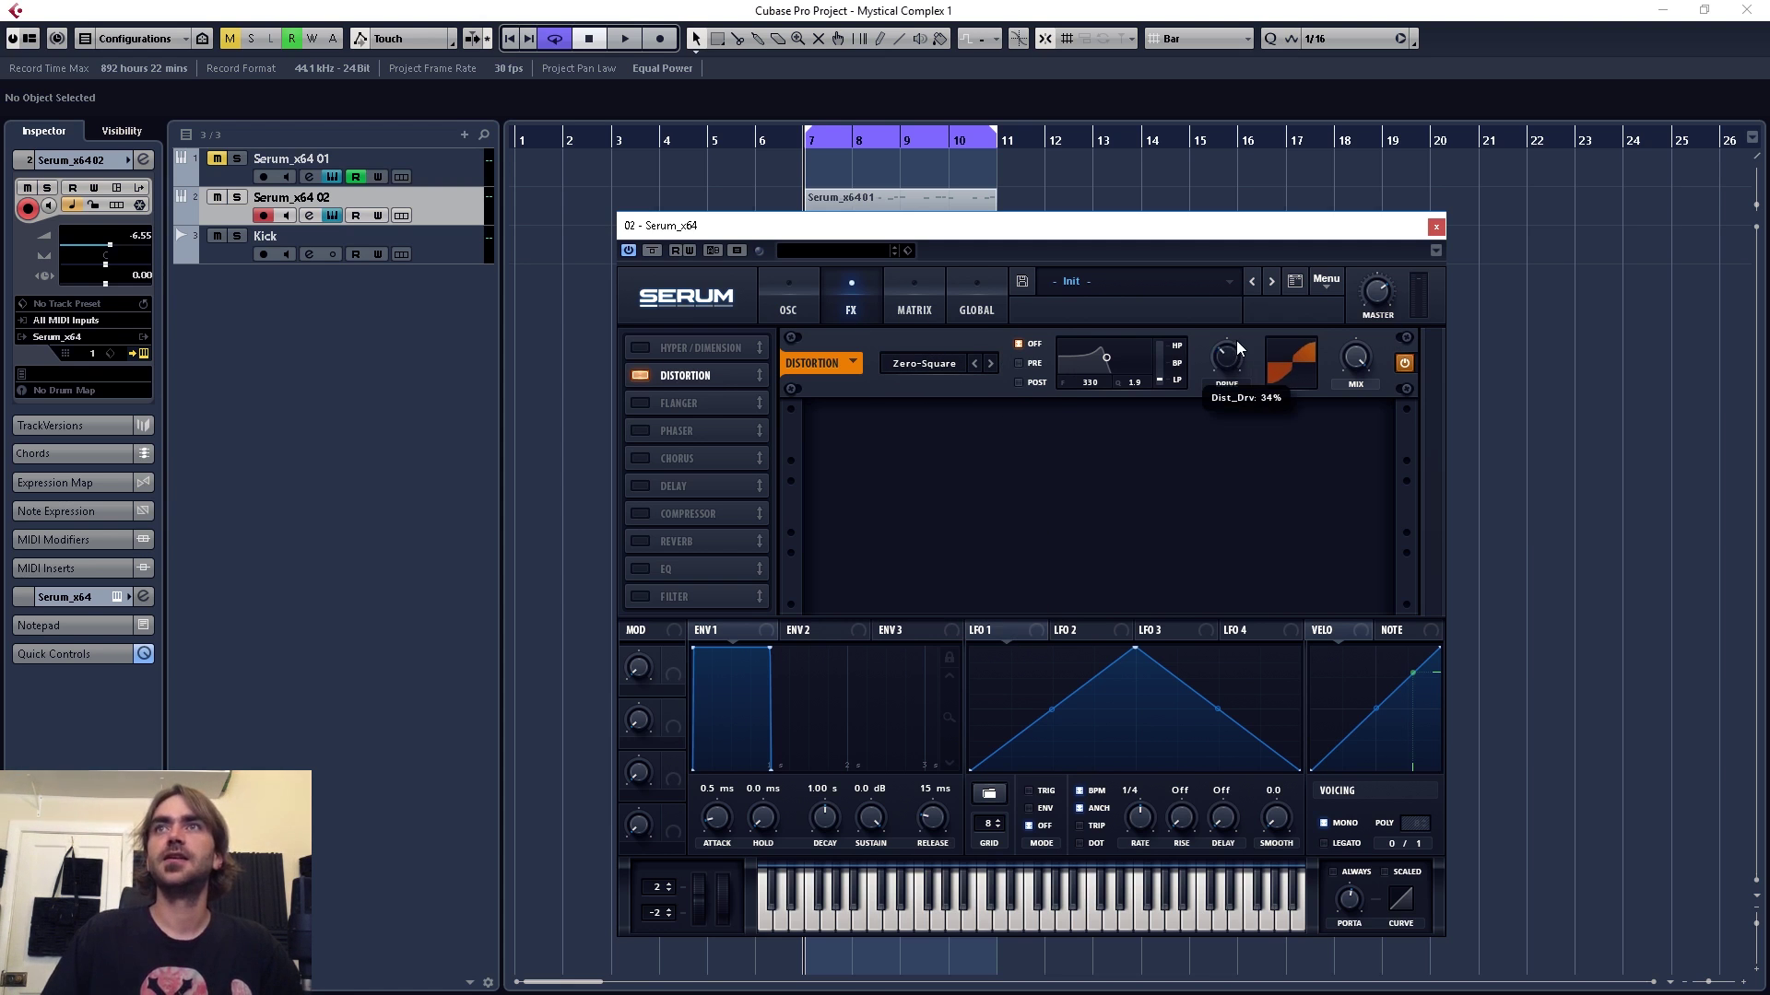
left_click_drag(1239, 328, 1252, 293)
- On the oscillator page, retune the filter cutoff to 671 Hz during playback, then disable automation writing
key("w")
left_click(788, 304)
key("space")
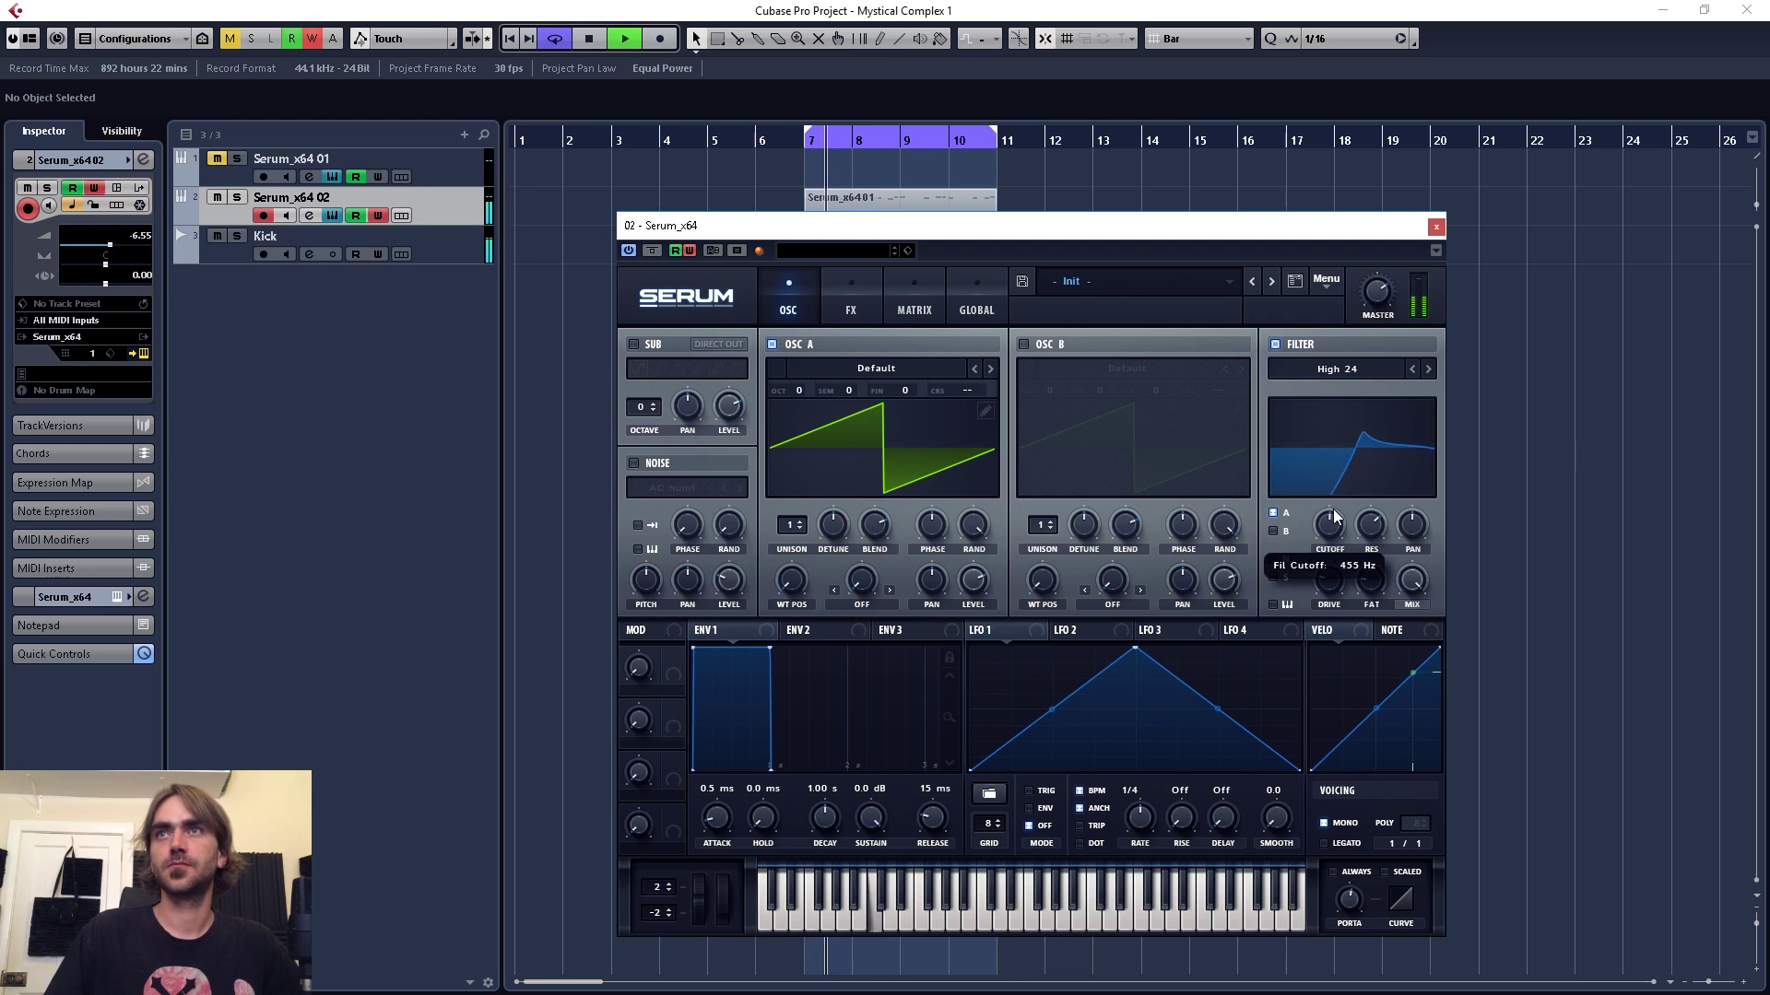
scroll(1331, 514, "down", 2)
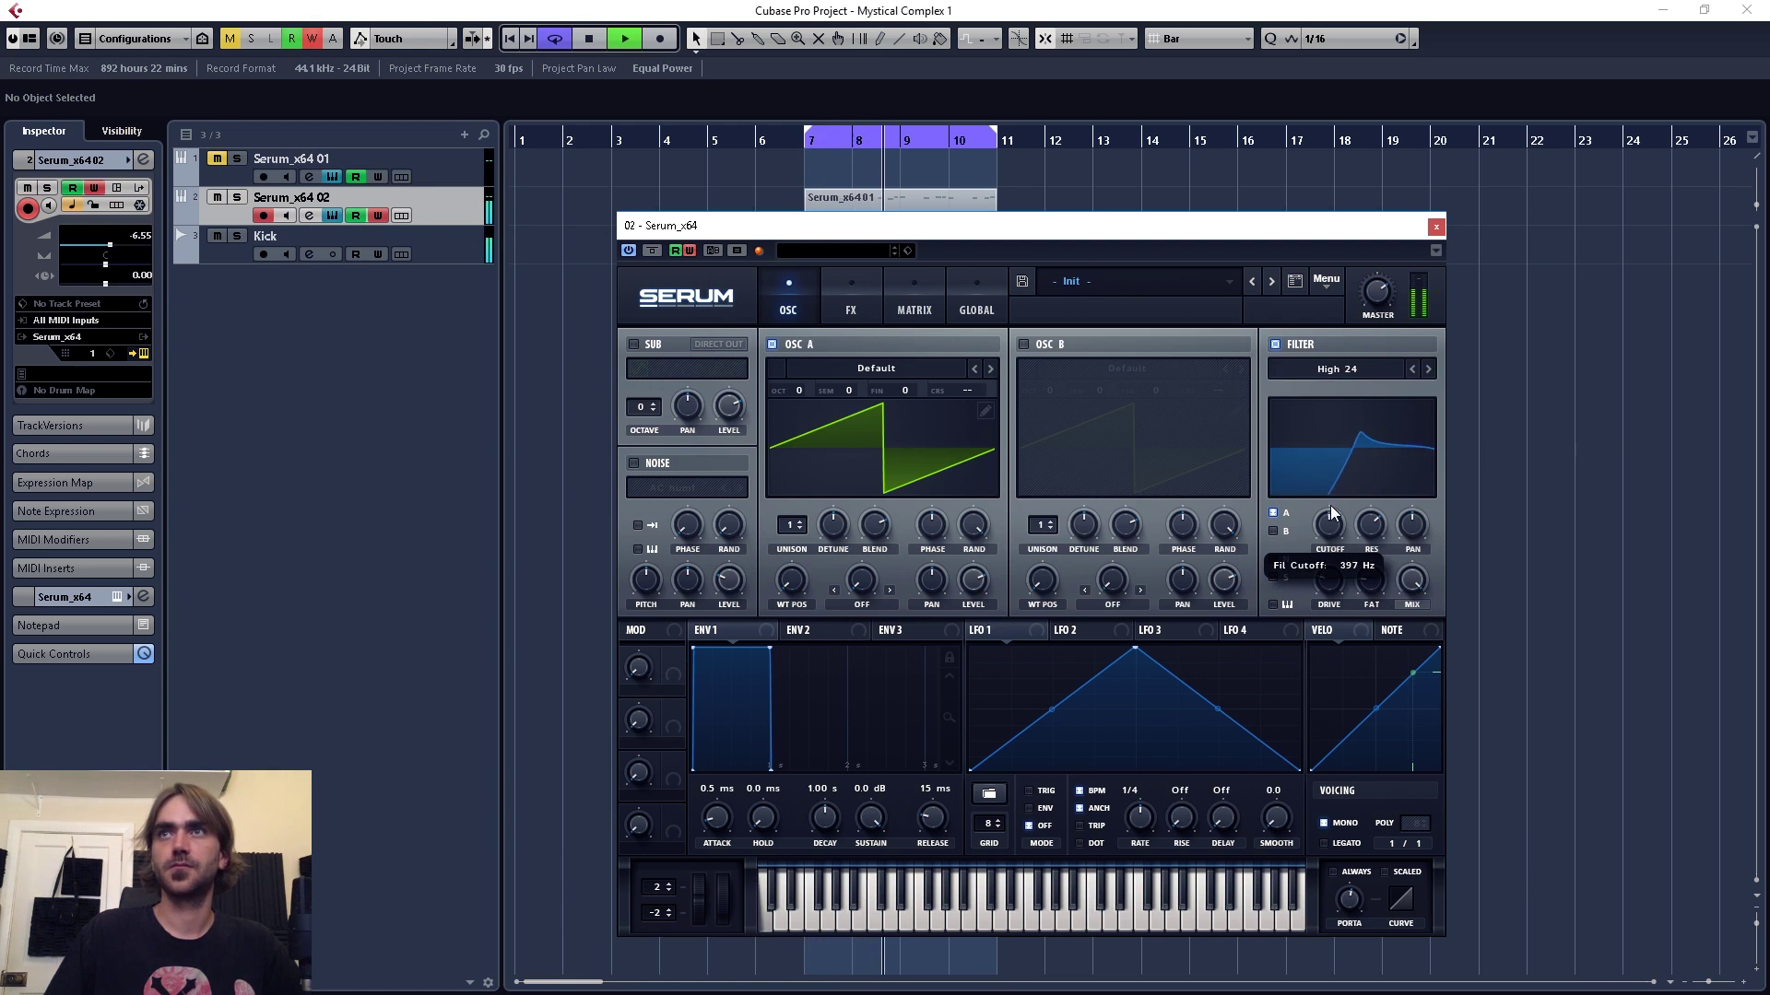
scroll(1330, 489, "up", 3)
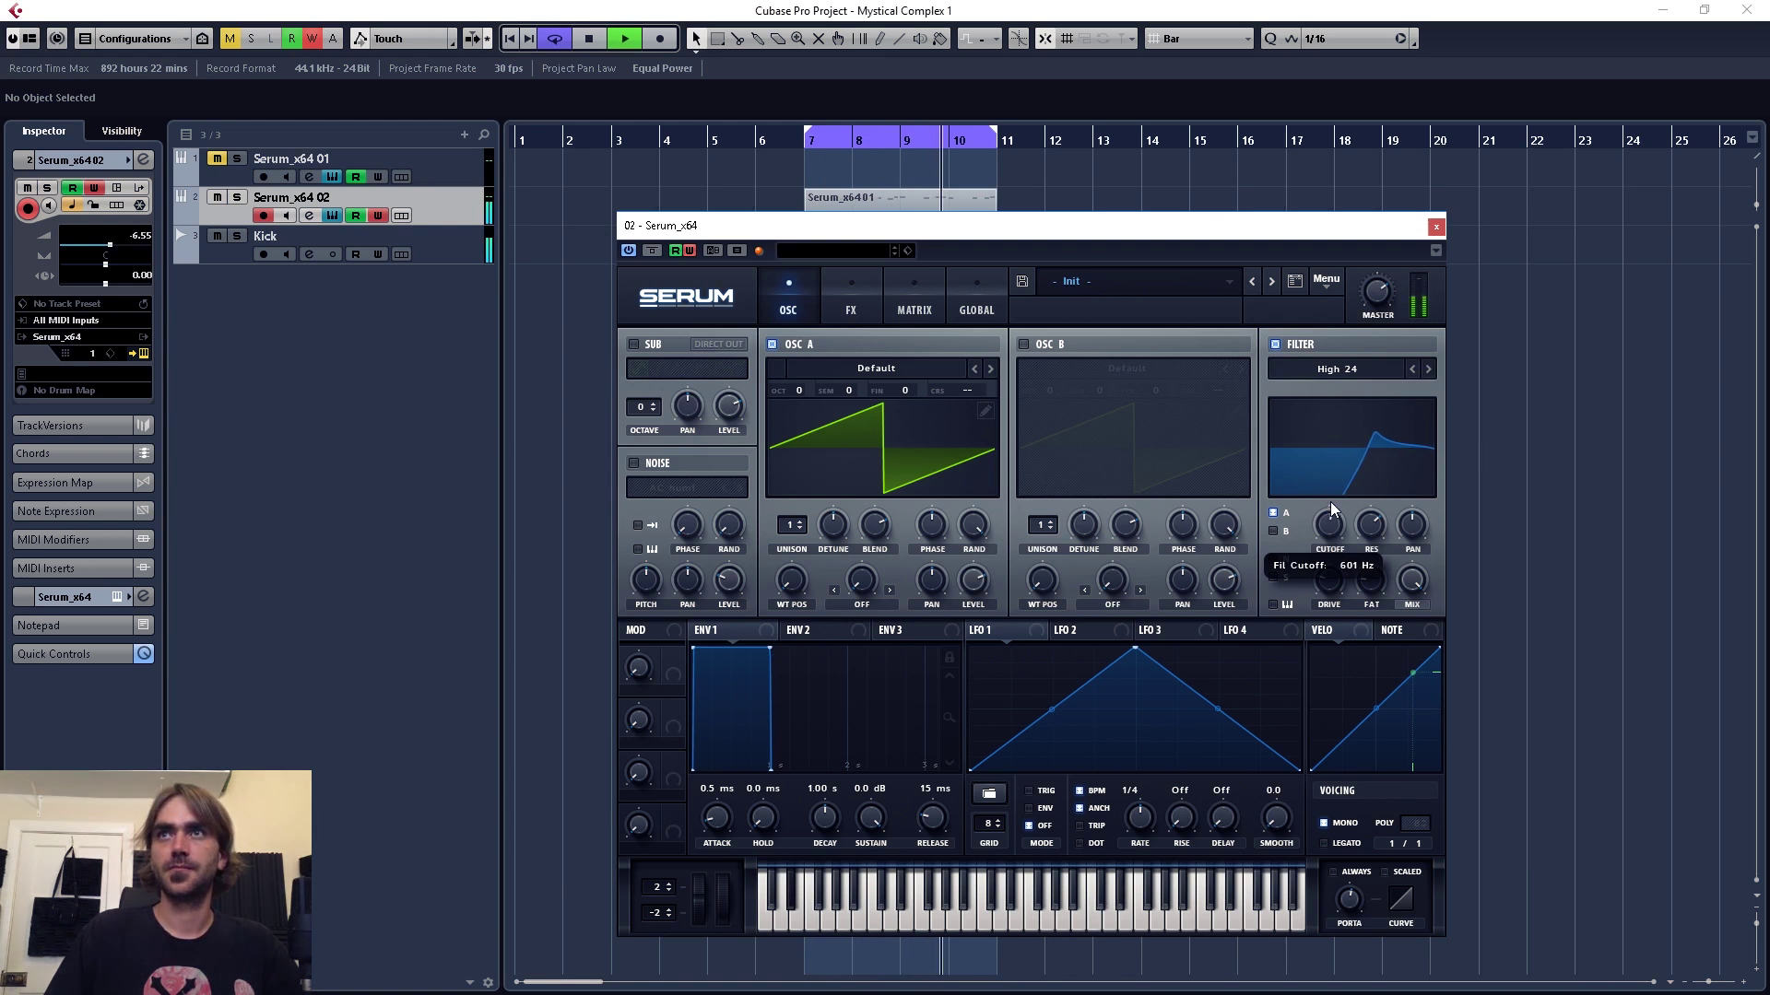
scroll(1330, 501, "down", 3)
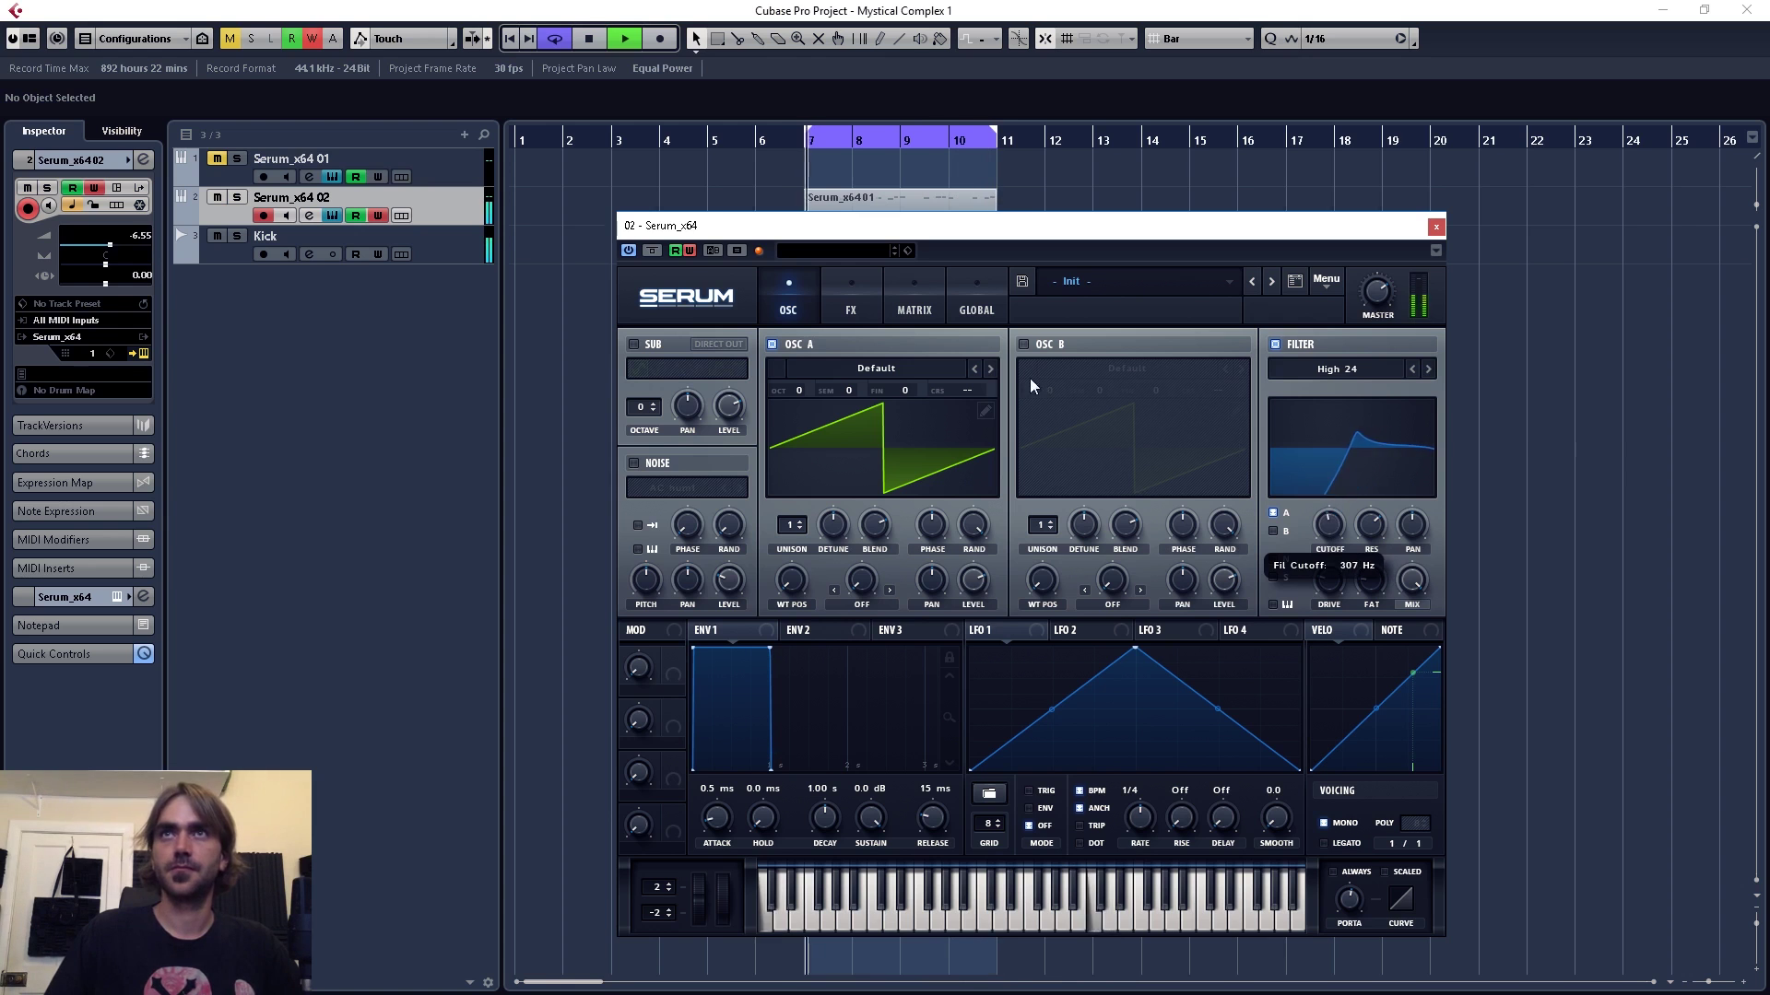
left_click(689, 251)
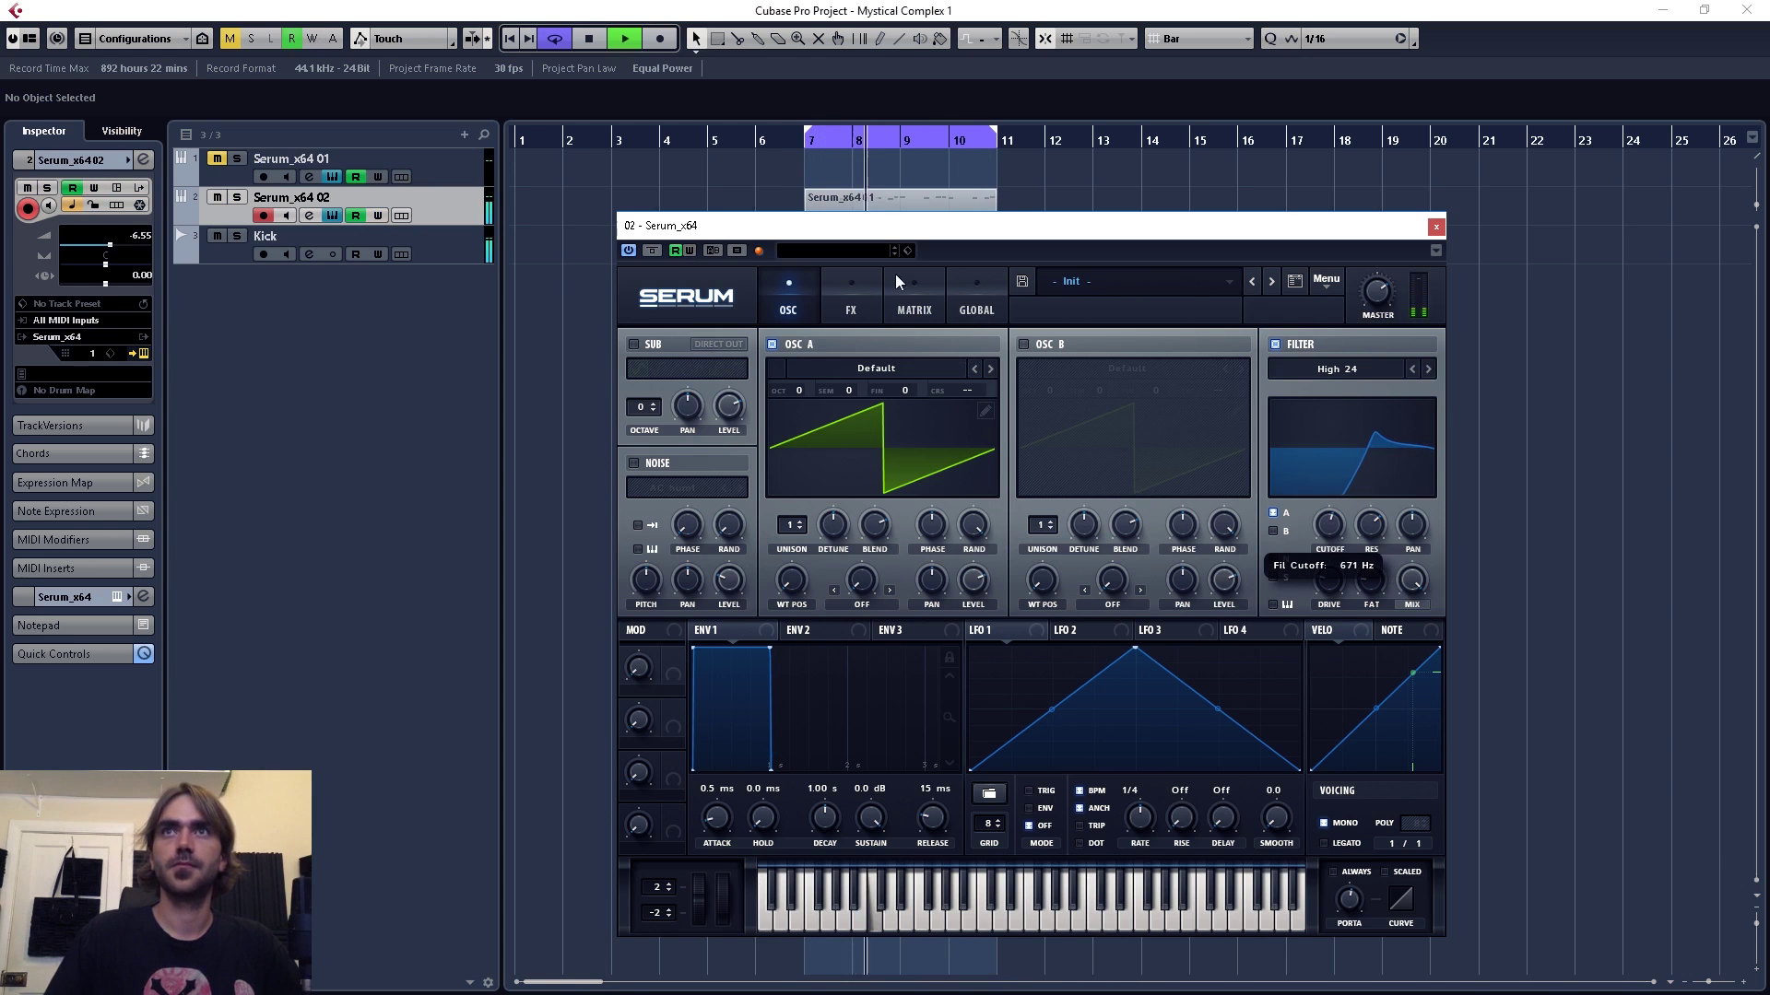
- Enable Chorus in Serum's FX rack and slow its rate
left_click(867, 299)
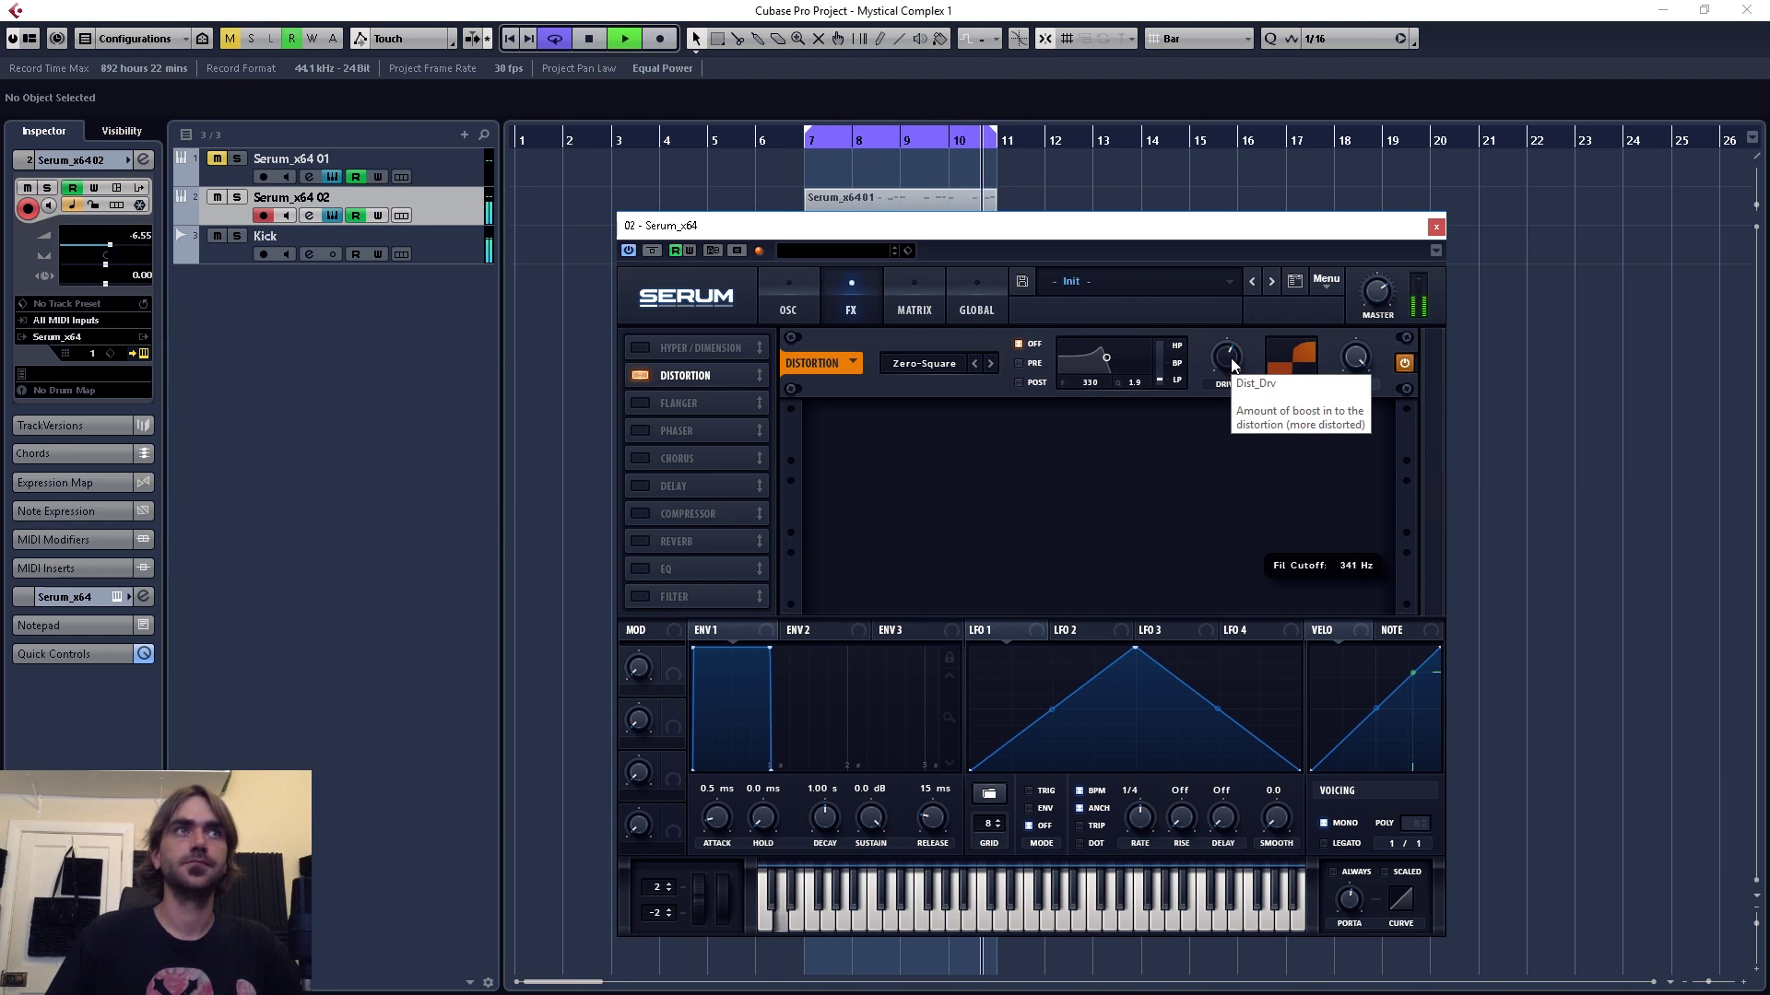
left_click(643, 459)
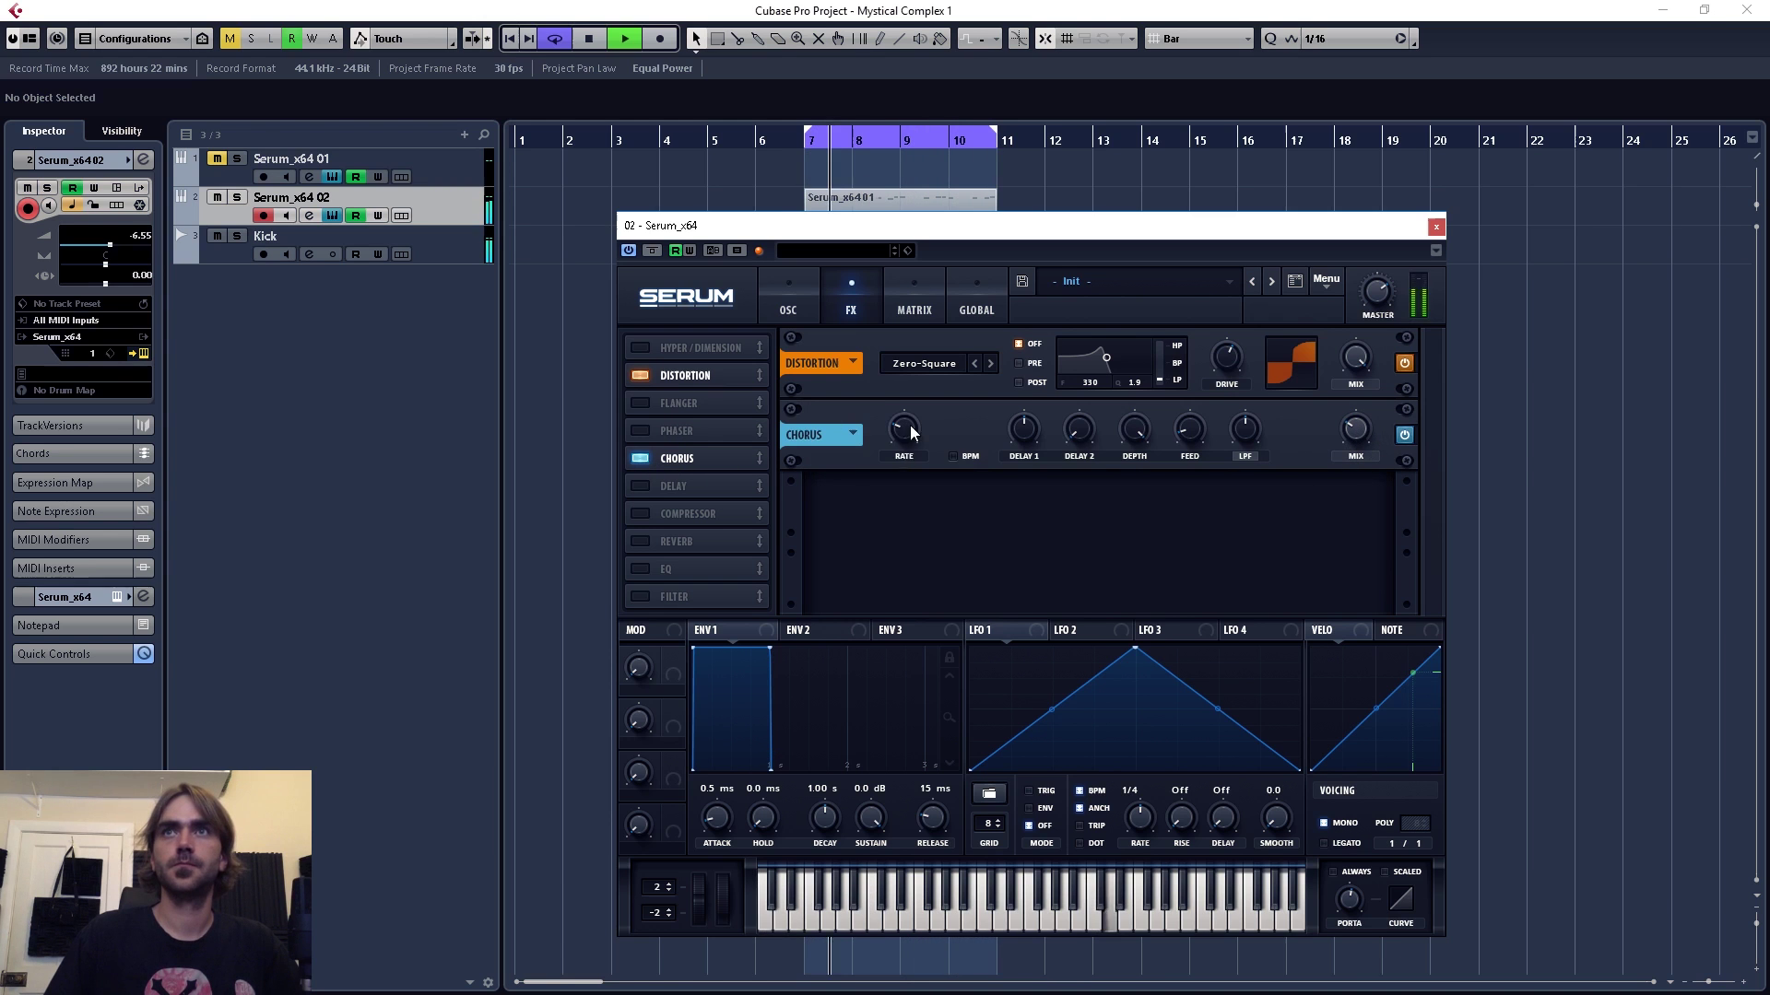
left_click_drag(910, 425, 907, 440)
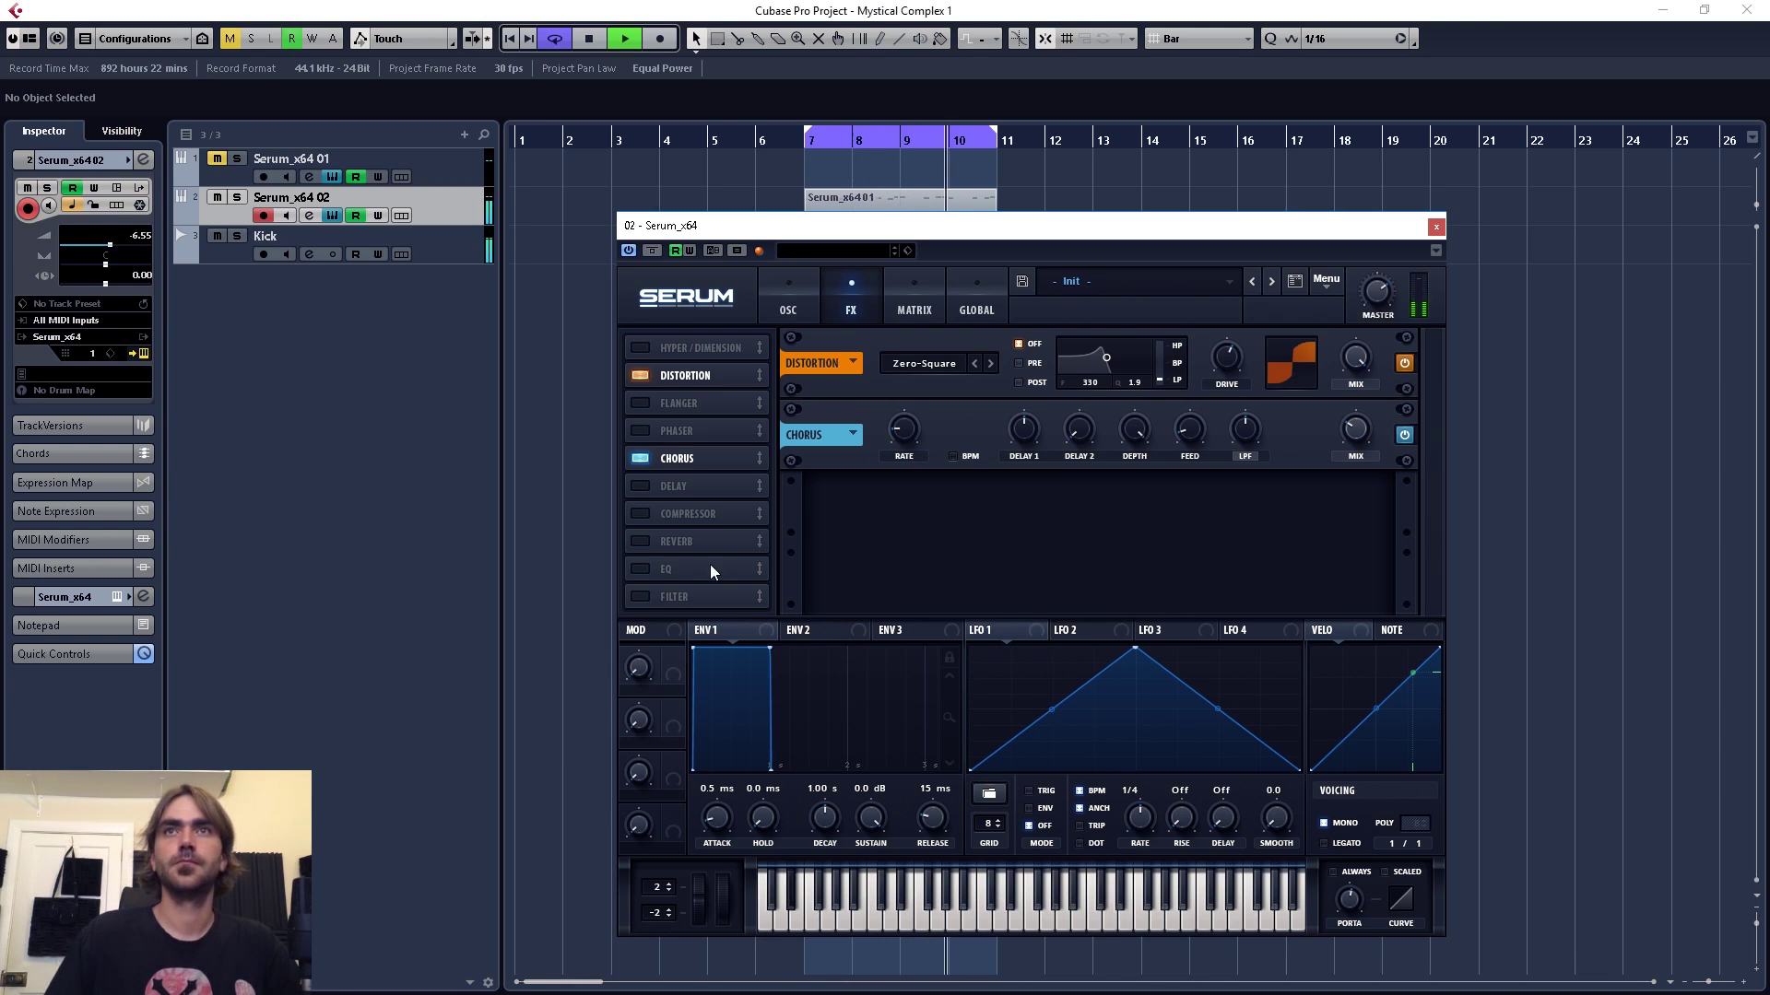
- Enable the Hall reverb with mix at 6%, then stop playback on the oscillator page
left_click(636, 542)
mouse_move(1356, 518)
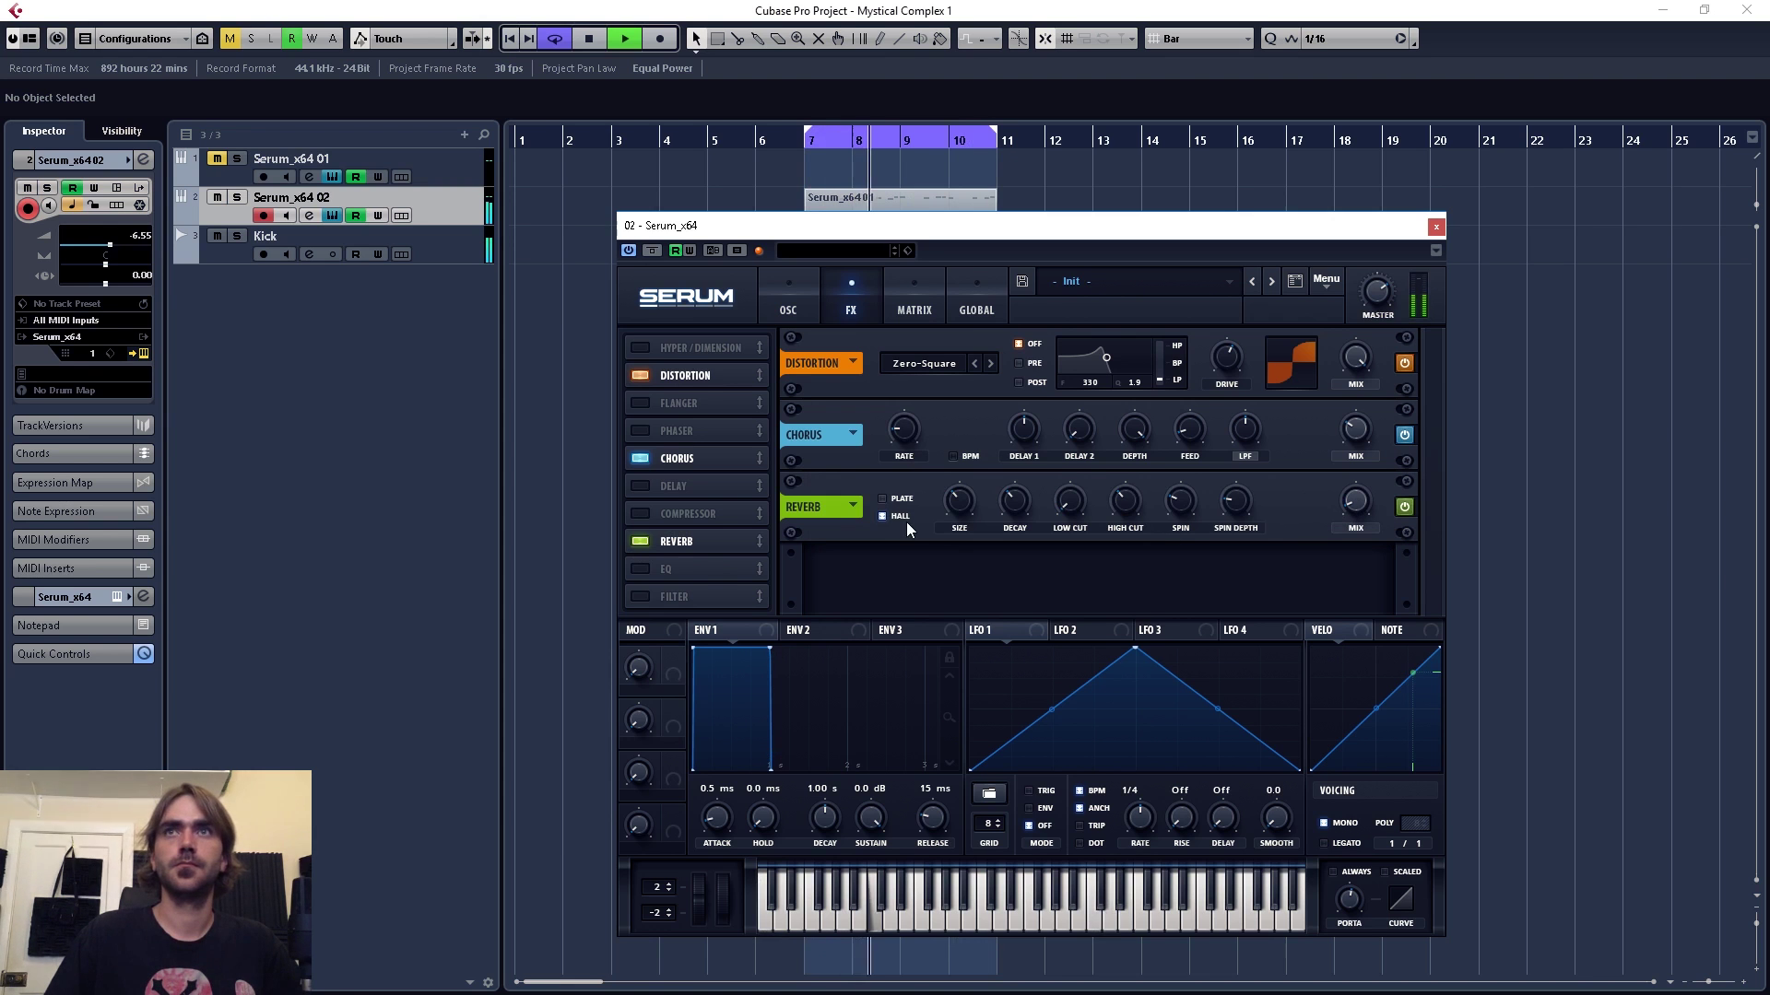
mouse_move(957, 522)
mouse_move(1081, 478)
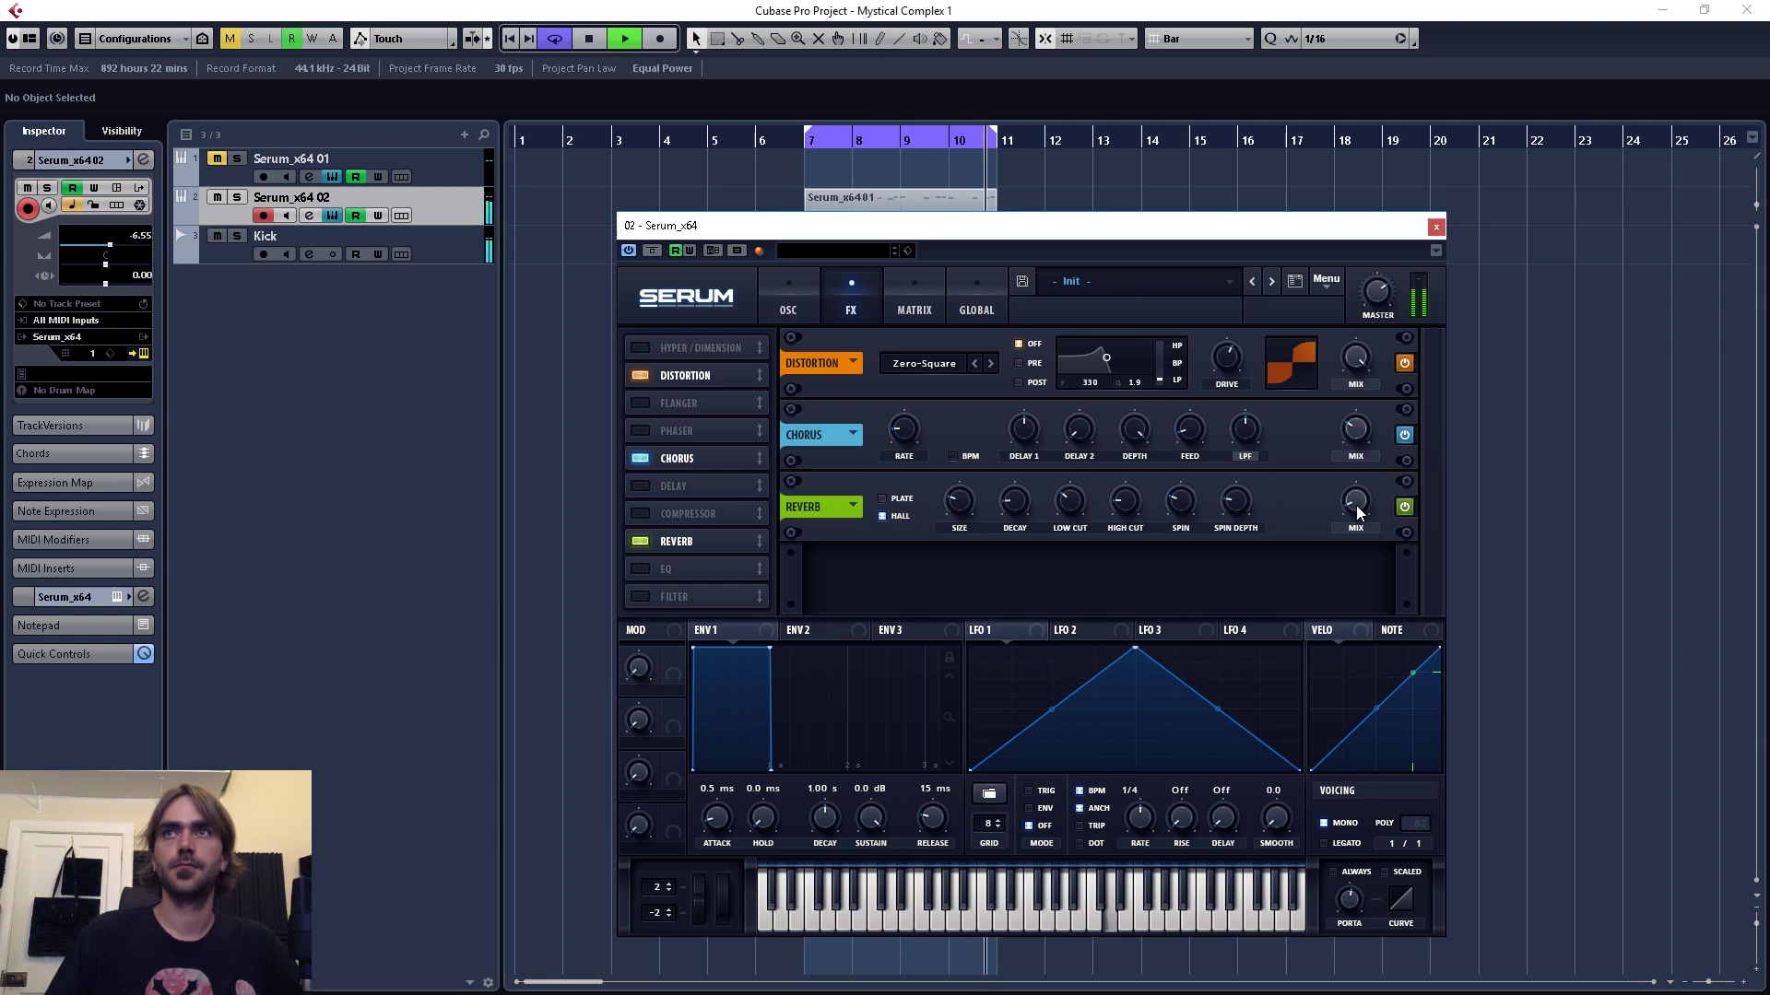
left_click_drag(1357, 505, 1356, 514)
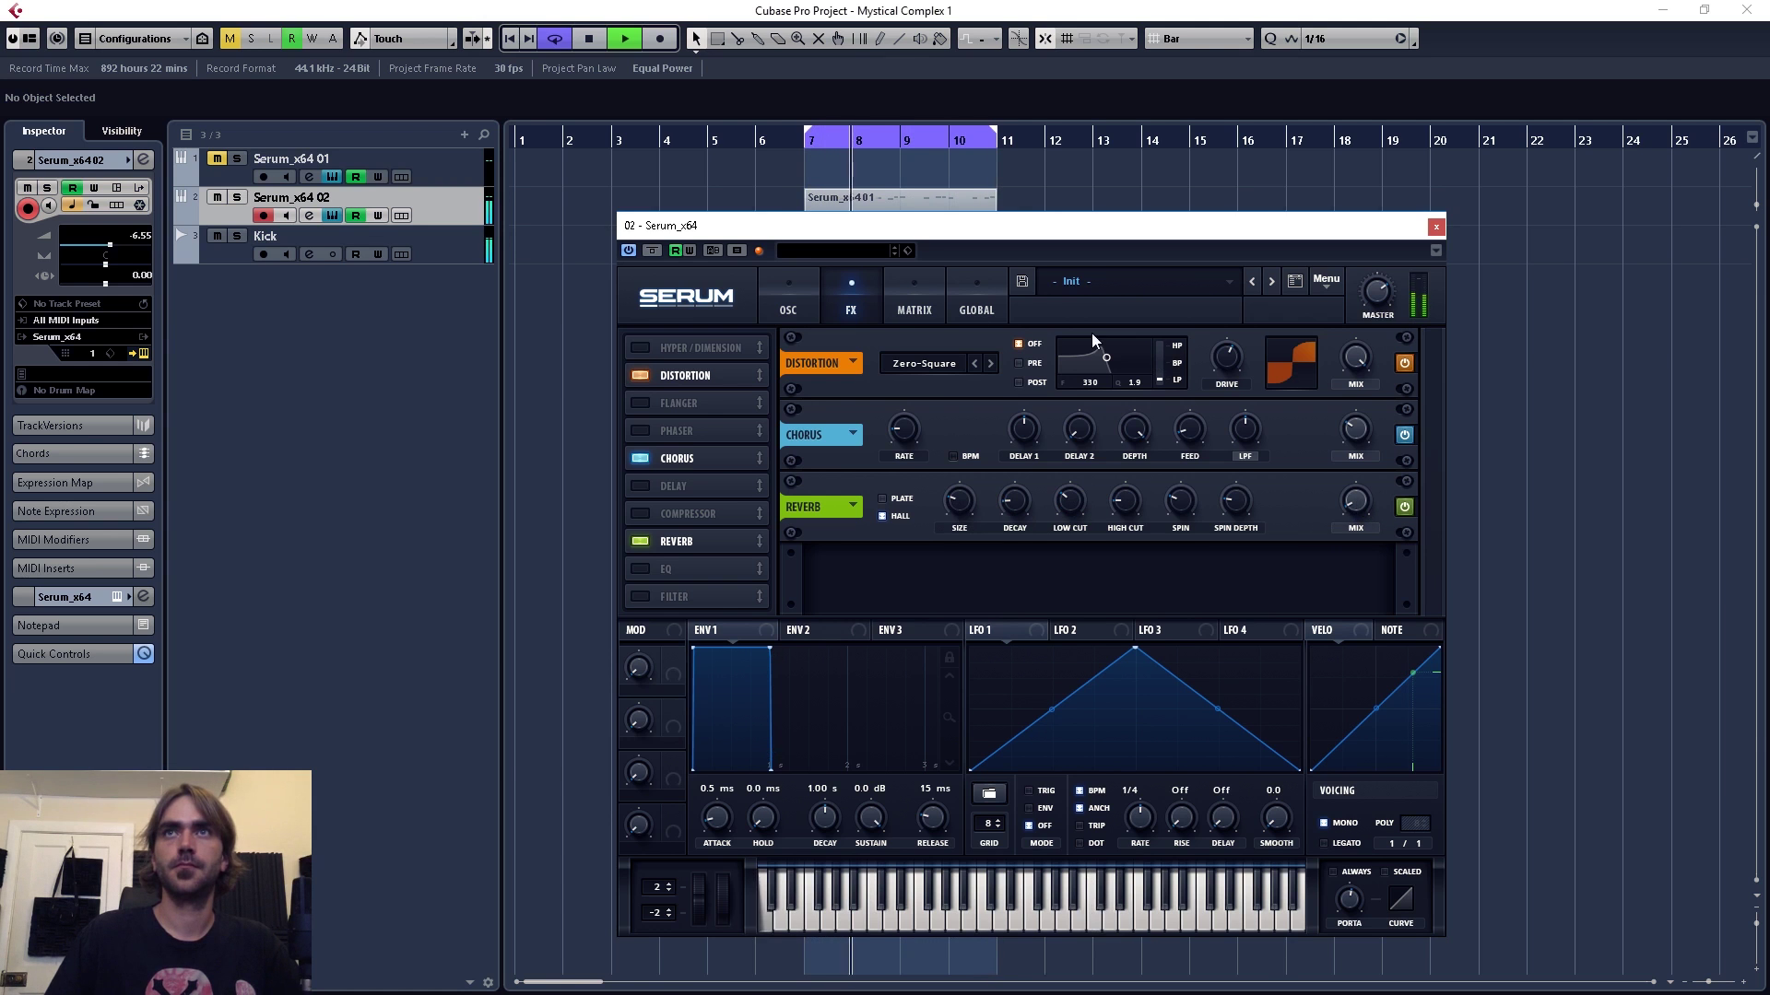
left_click(793, 293)
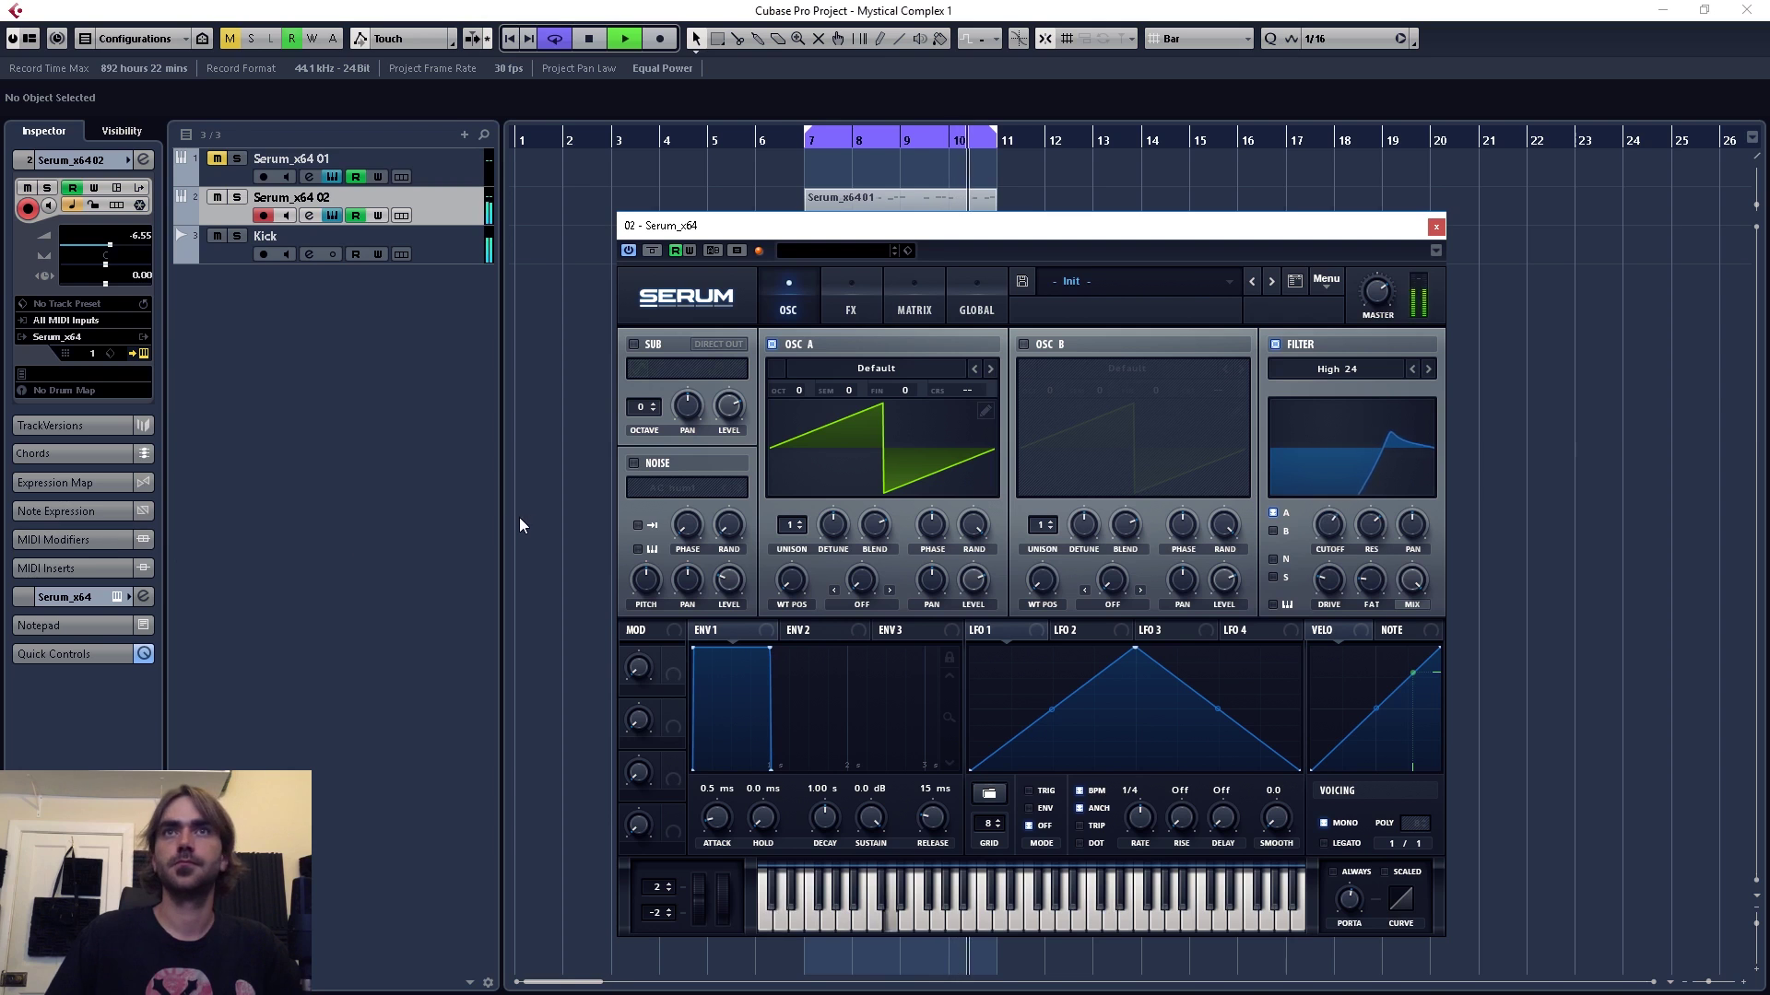
key("space")
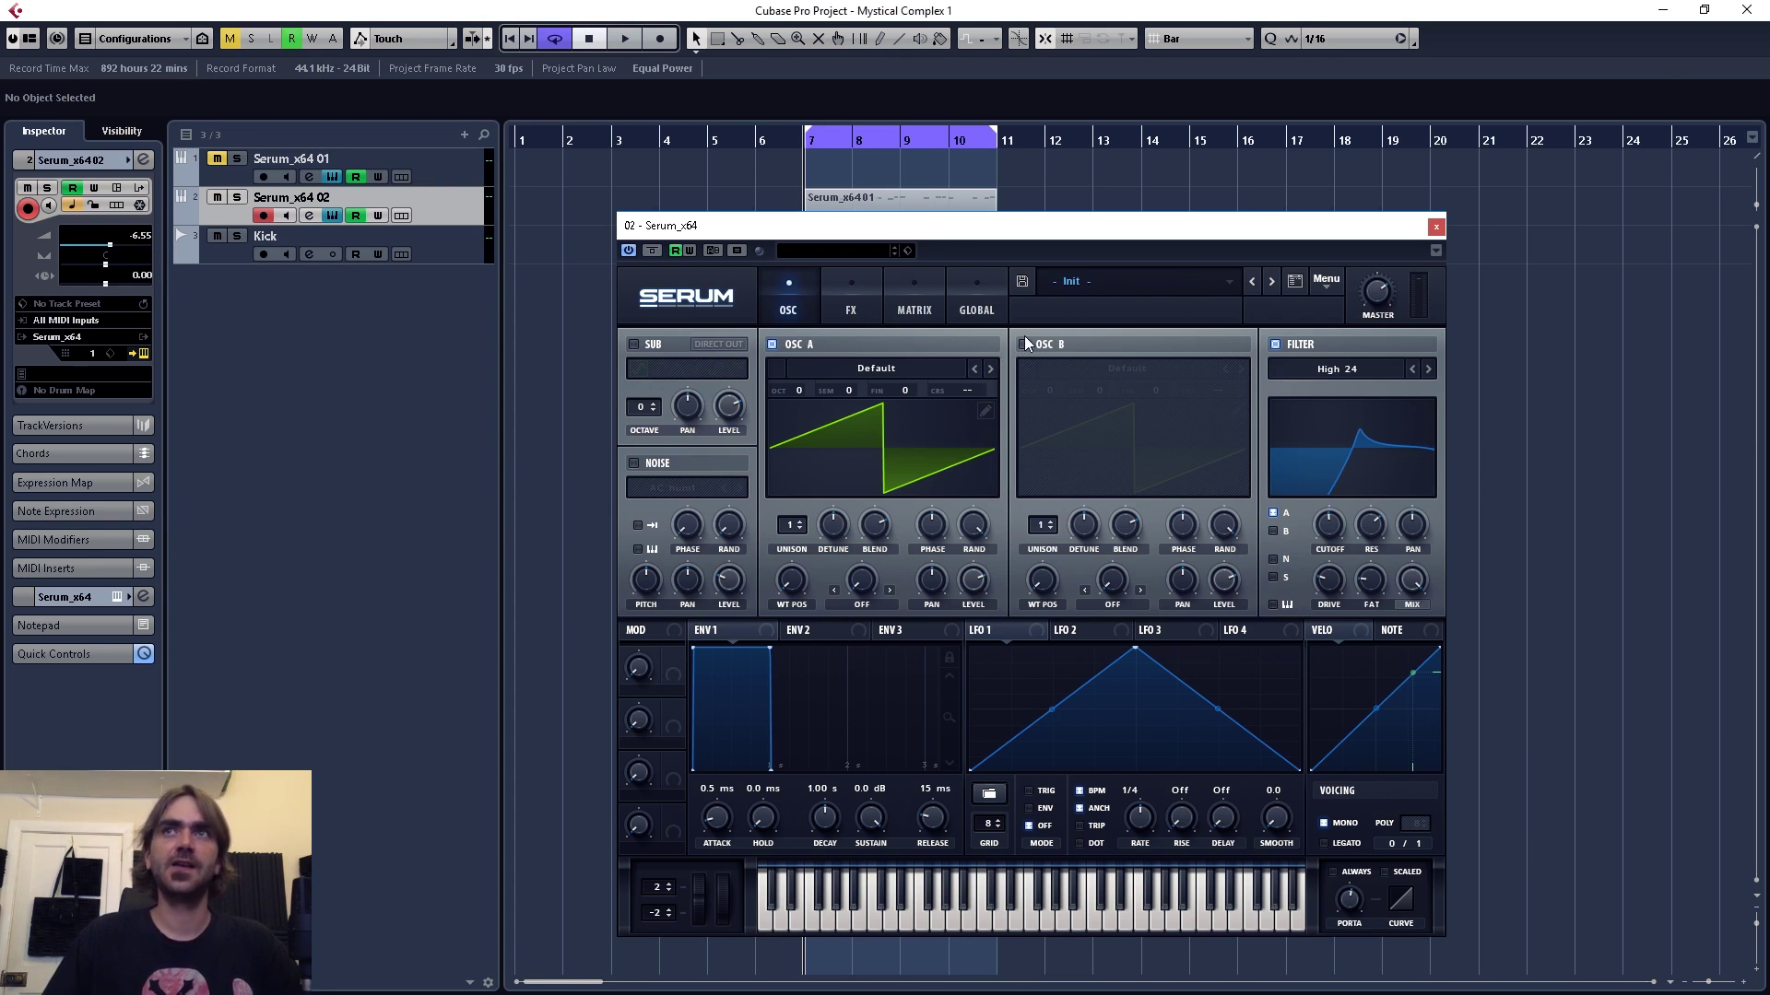
- Enable oscillator B at OCT +1, route it through the filter, and play
mouse_move(1026, 345)
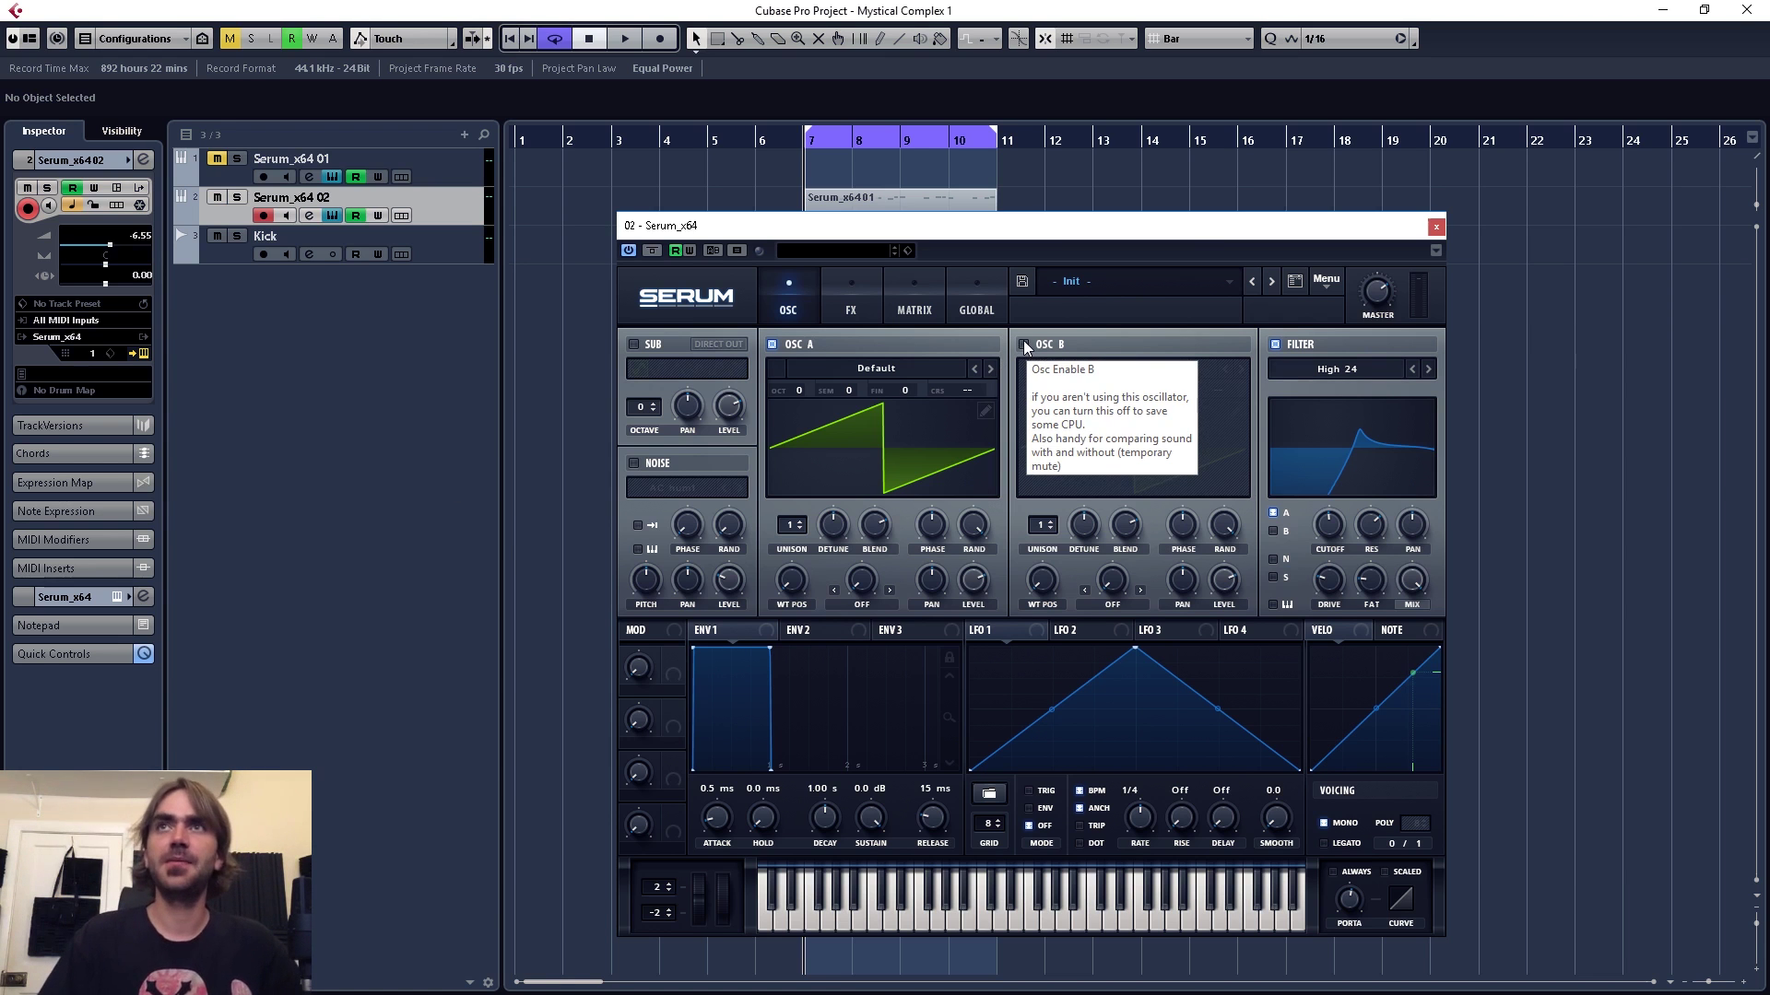
left_click(1024, 345)
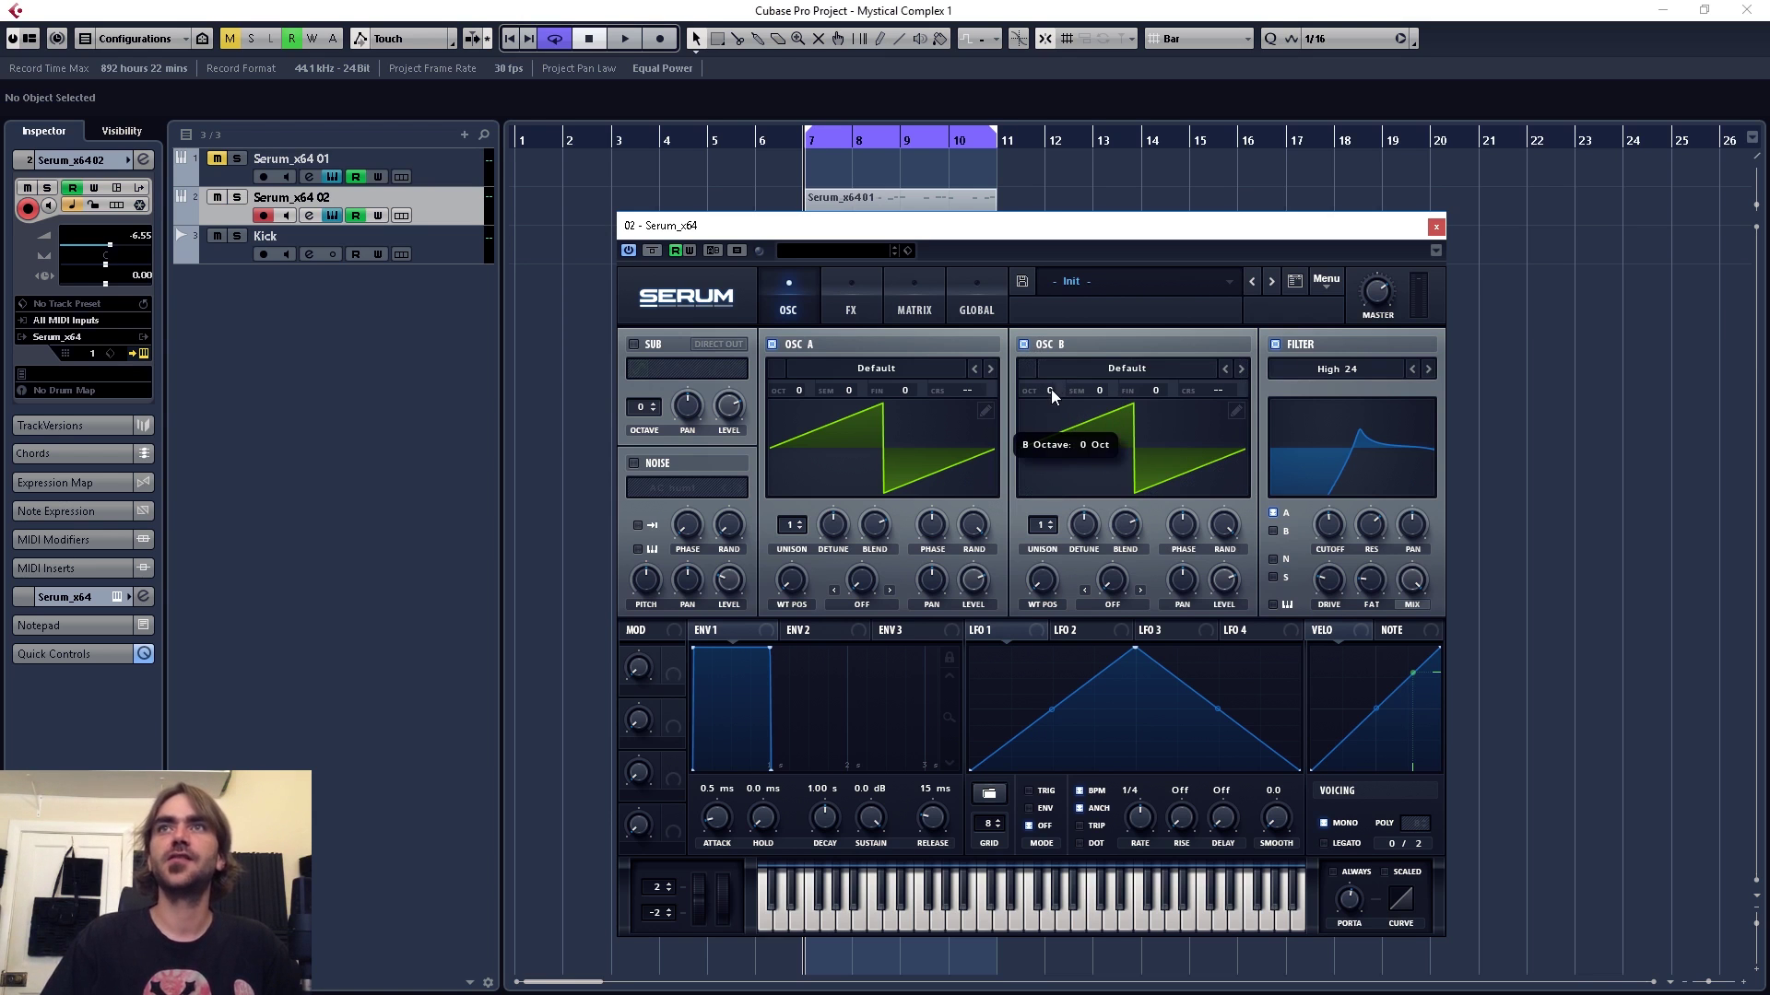
left_click_drag(1051, 389, 1058, 378)
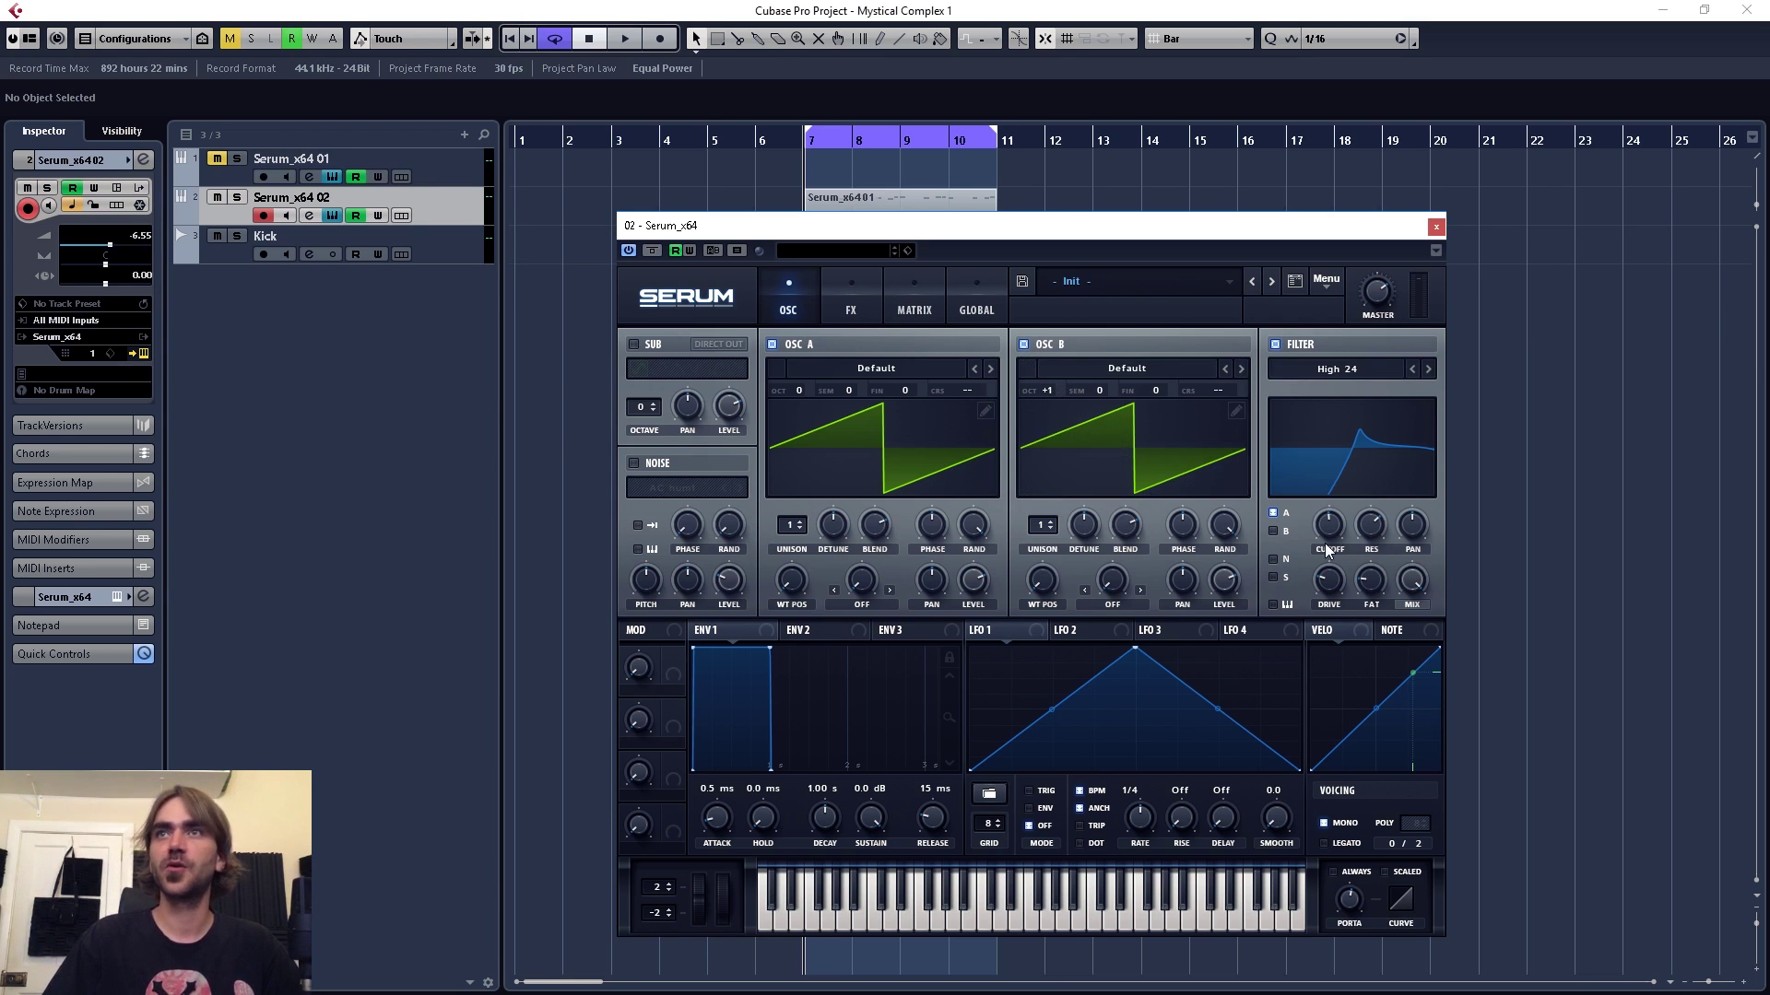
left_click(1276, 533)
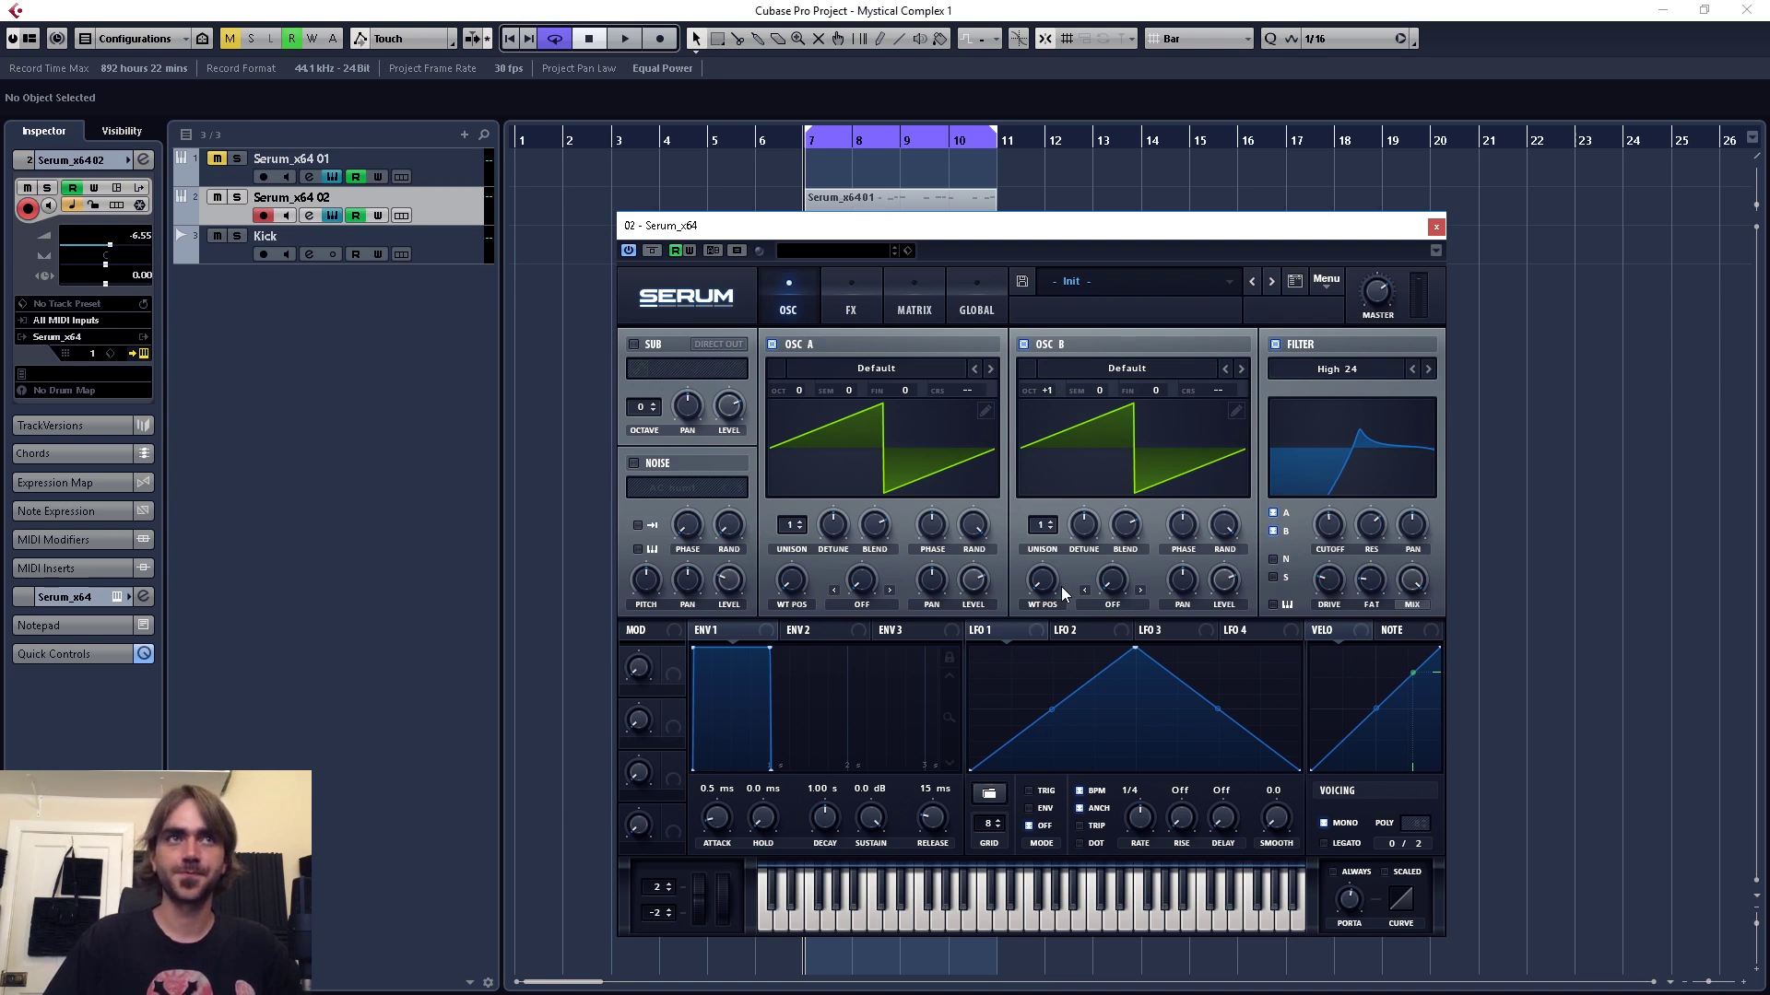
key("space")
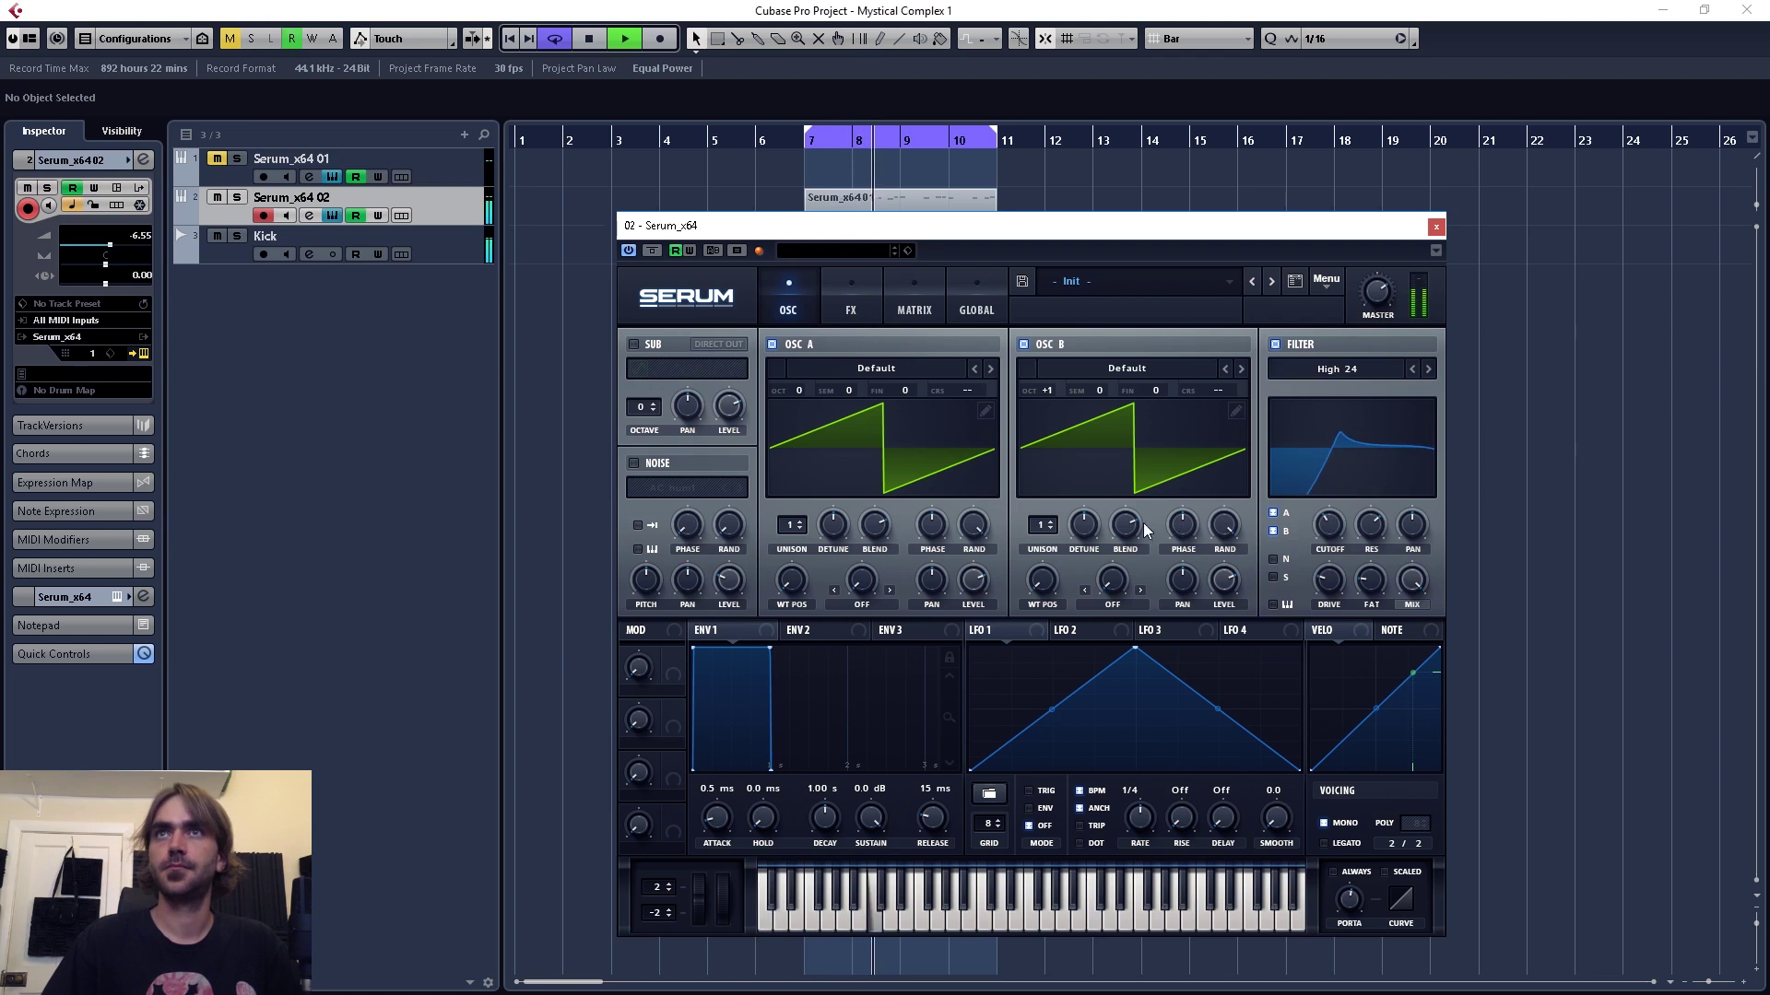
- Browse oscillator B's wavetables from PWM Mini through to Basic Shapes
key("space")
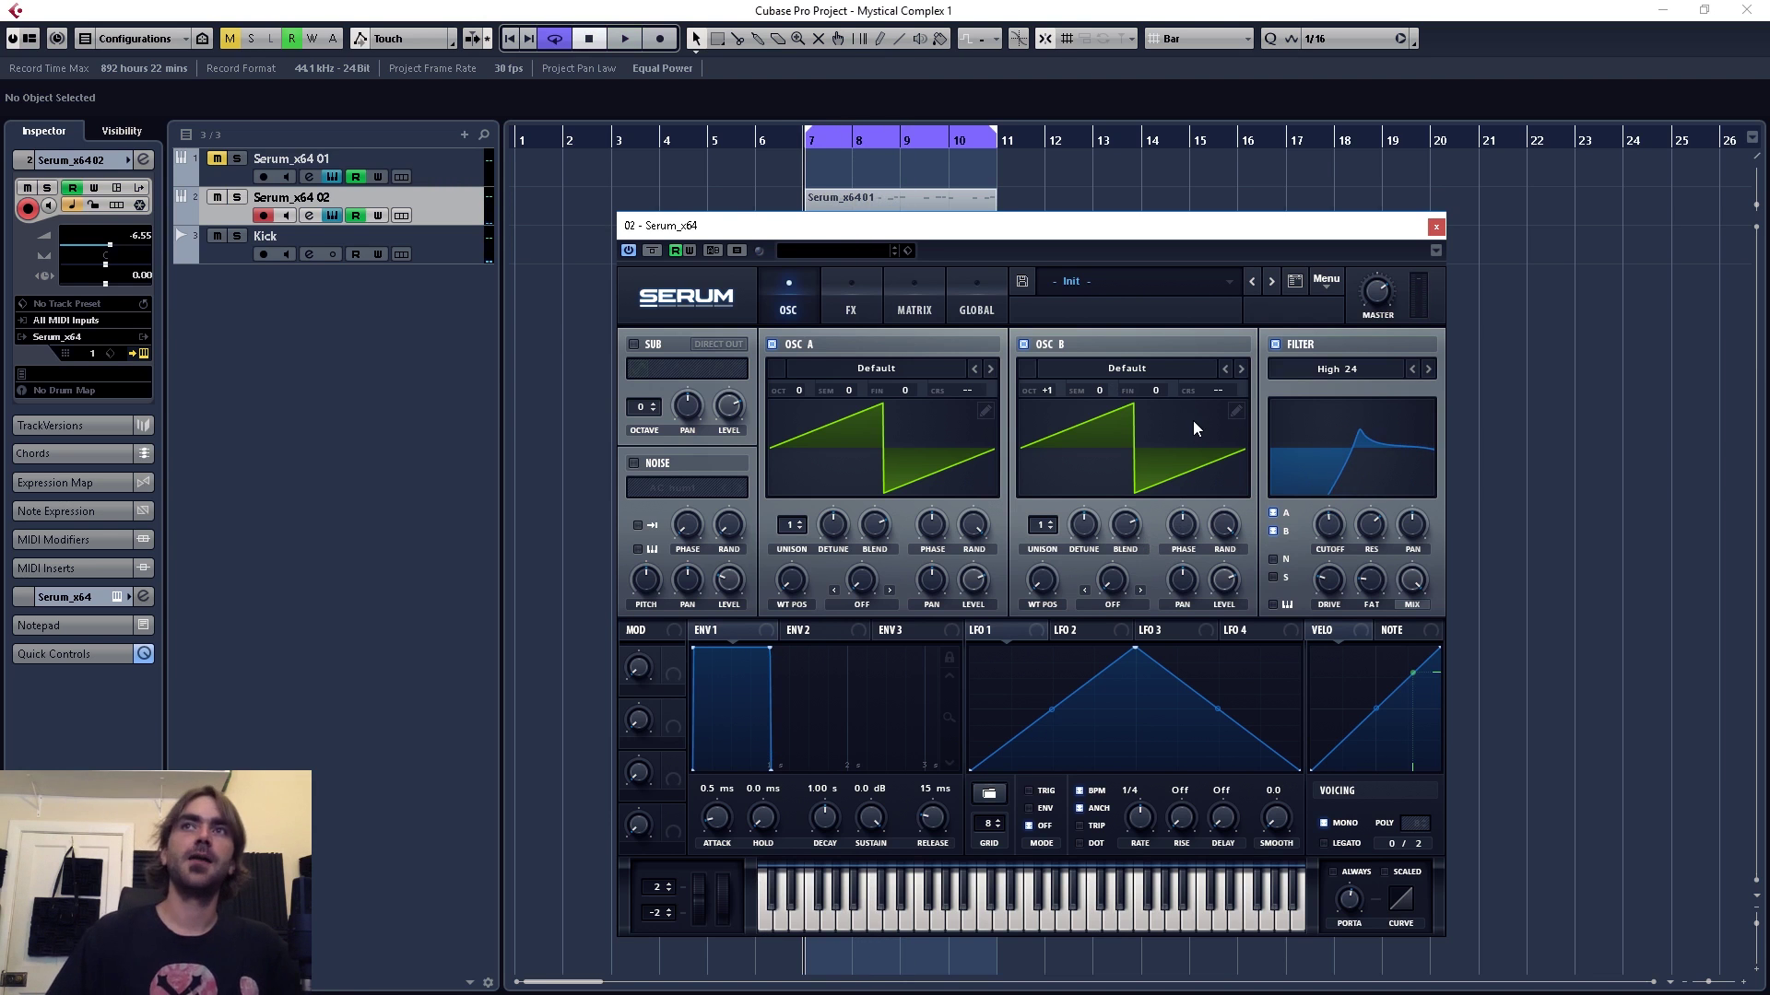
left_click(1123, 367)
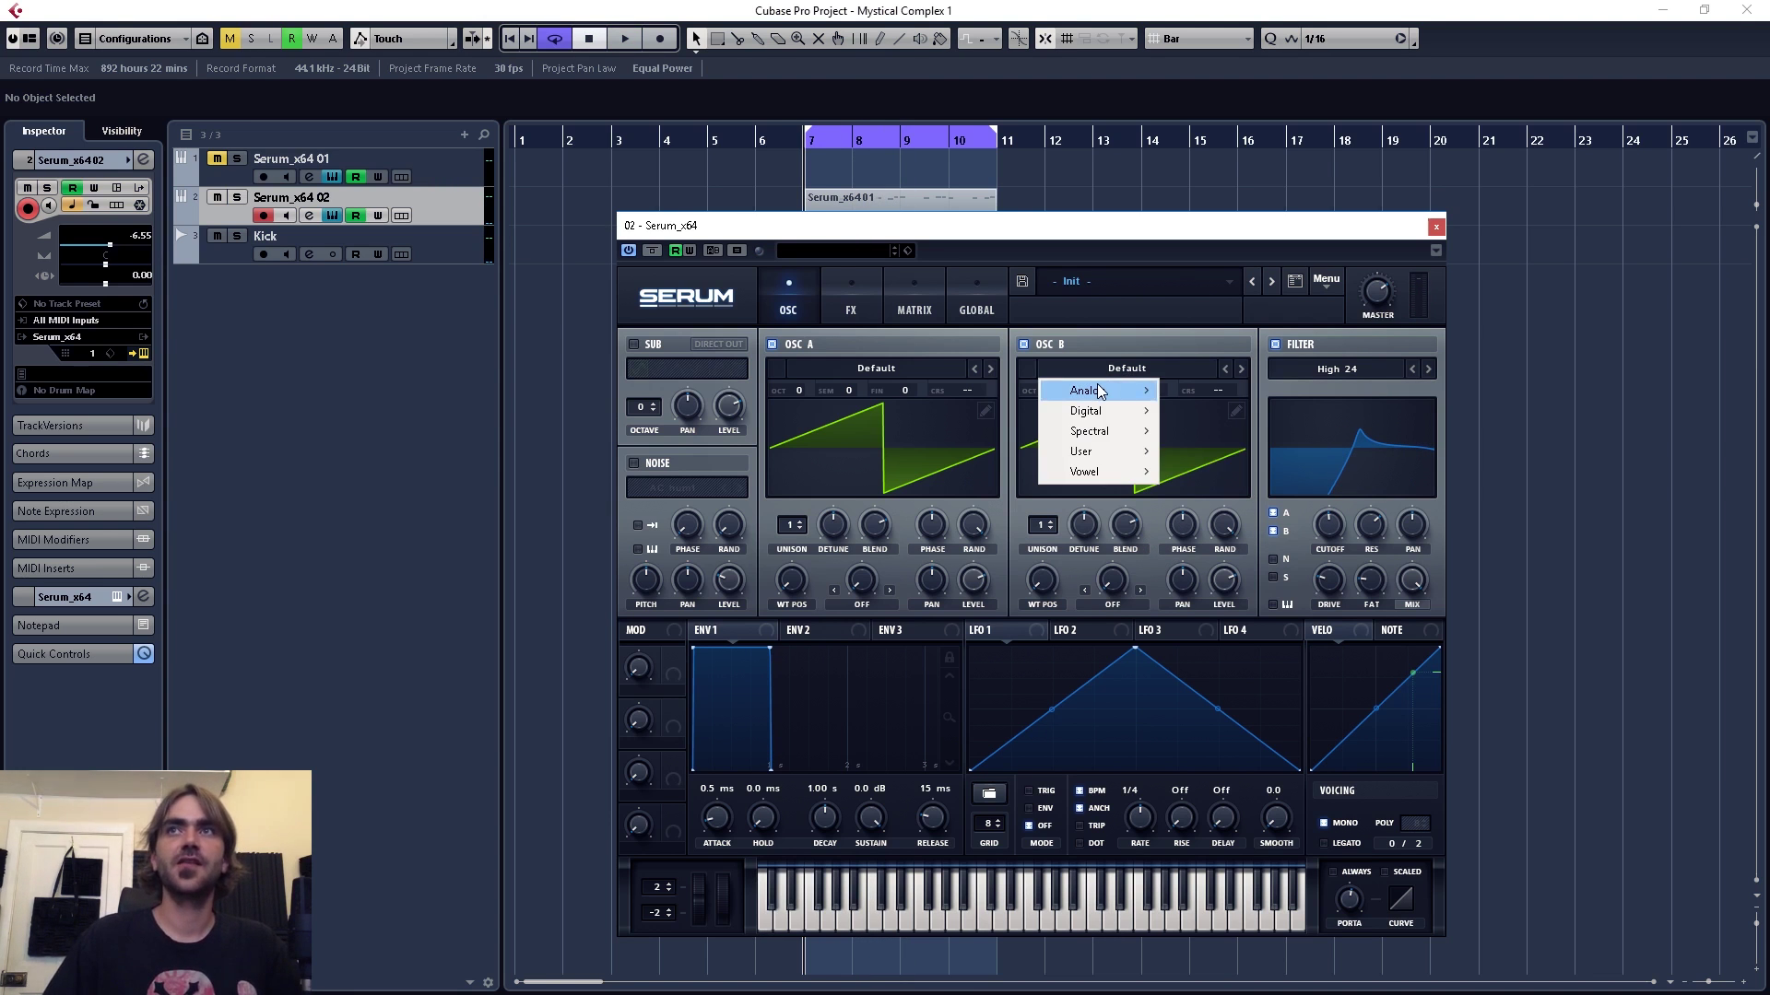
mouse_move(1101, 391)
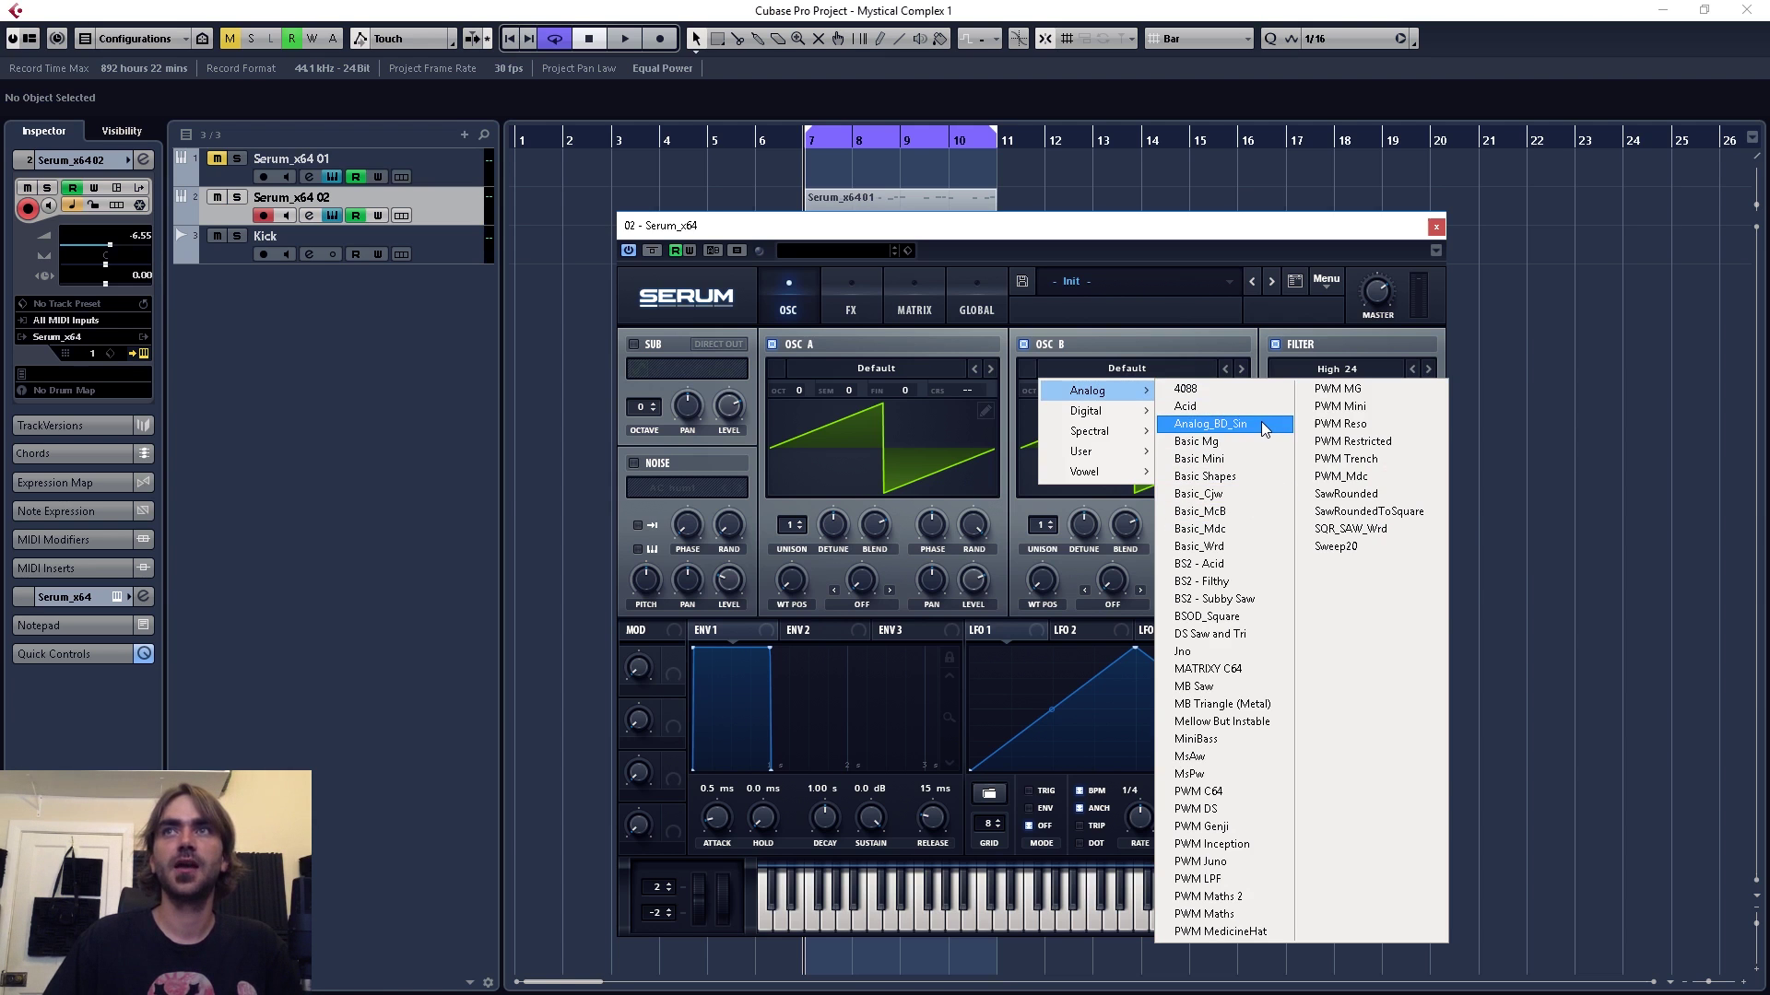
left_click(1338, 406)
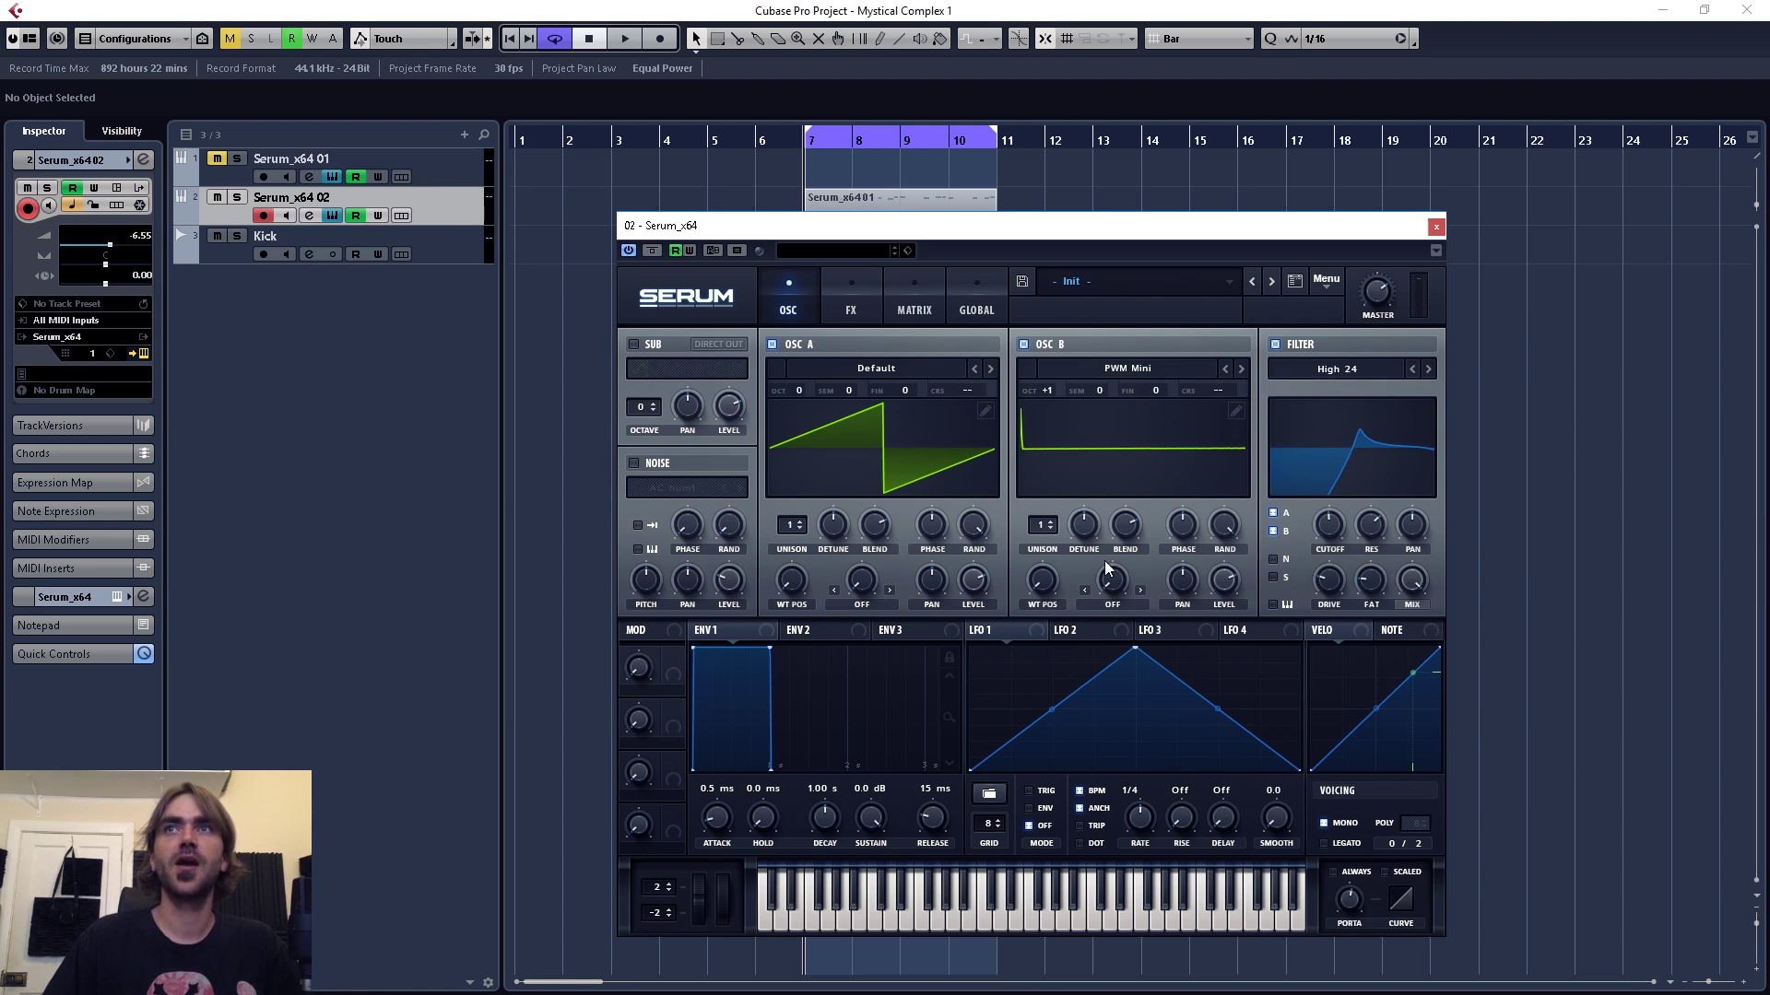
left_click(1226, 370)
mouse_move(1046, 579)
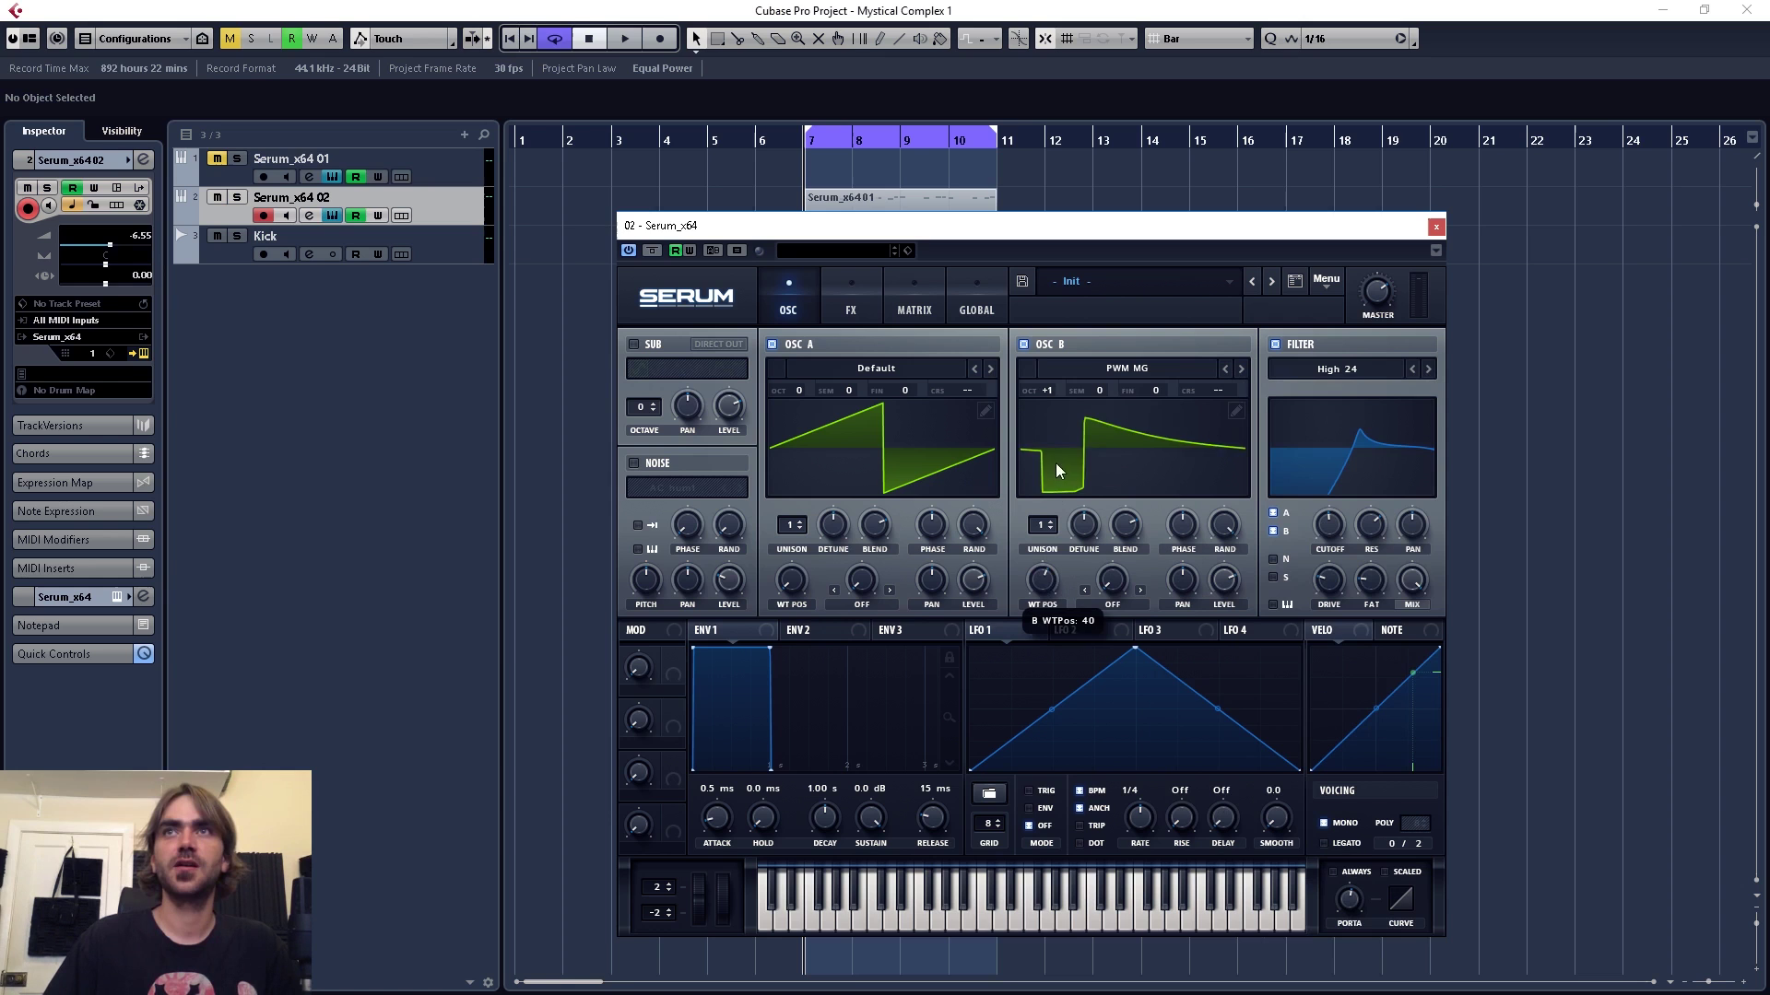
left_click(1227, 369)
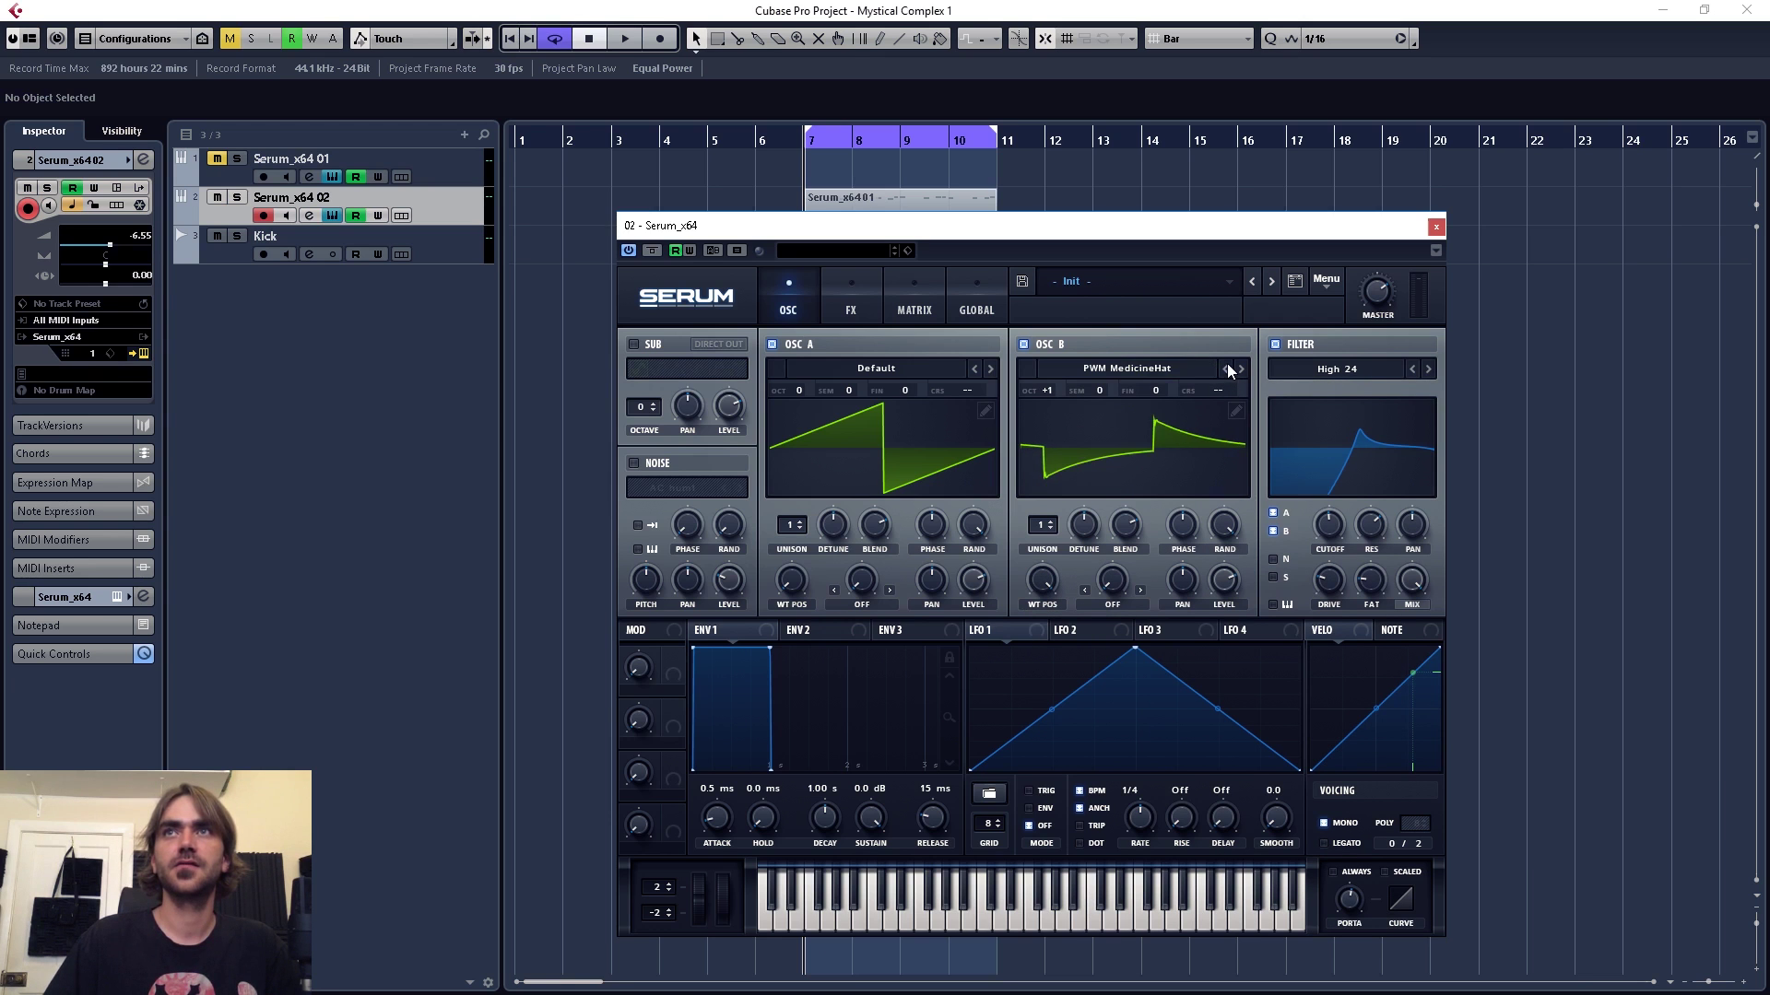
left_click(1227, 369)
- Give oscillator B two unison voices and audition the lead
key("space")
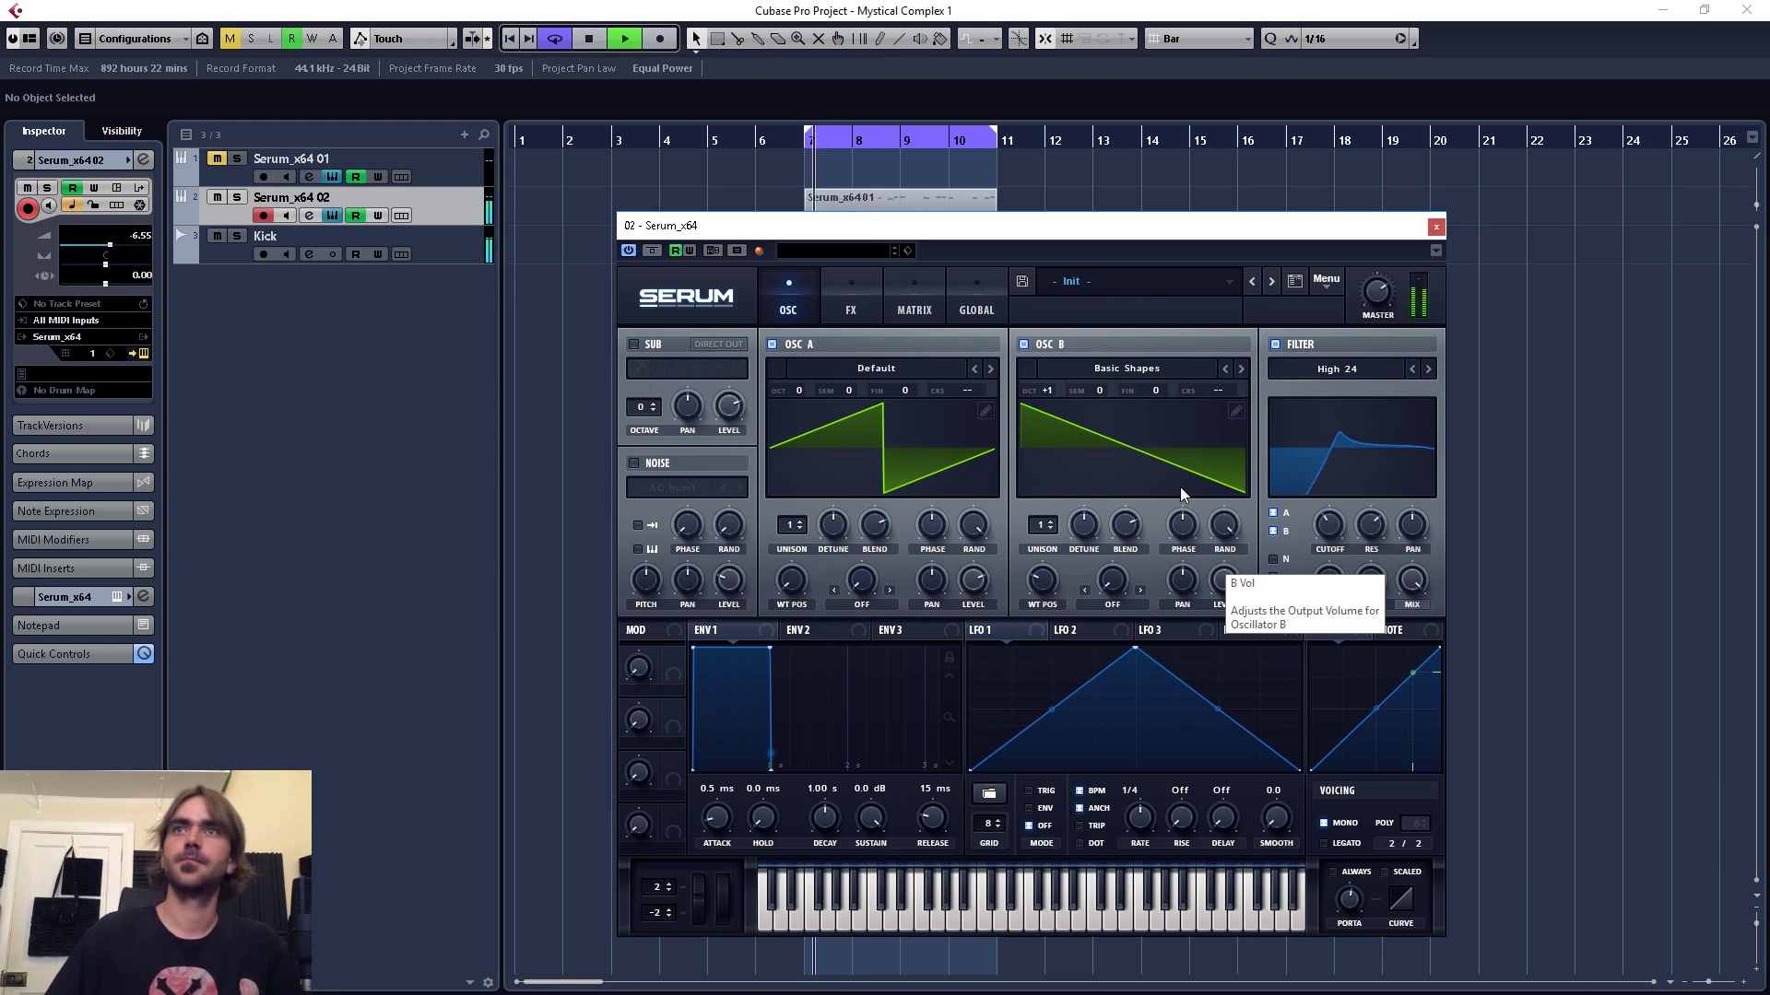
left_click(1052, 521)
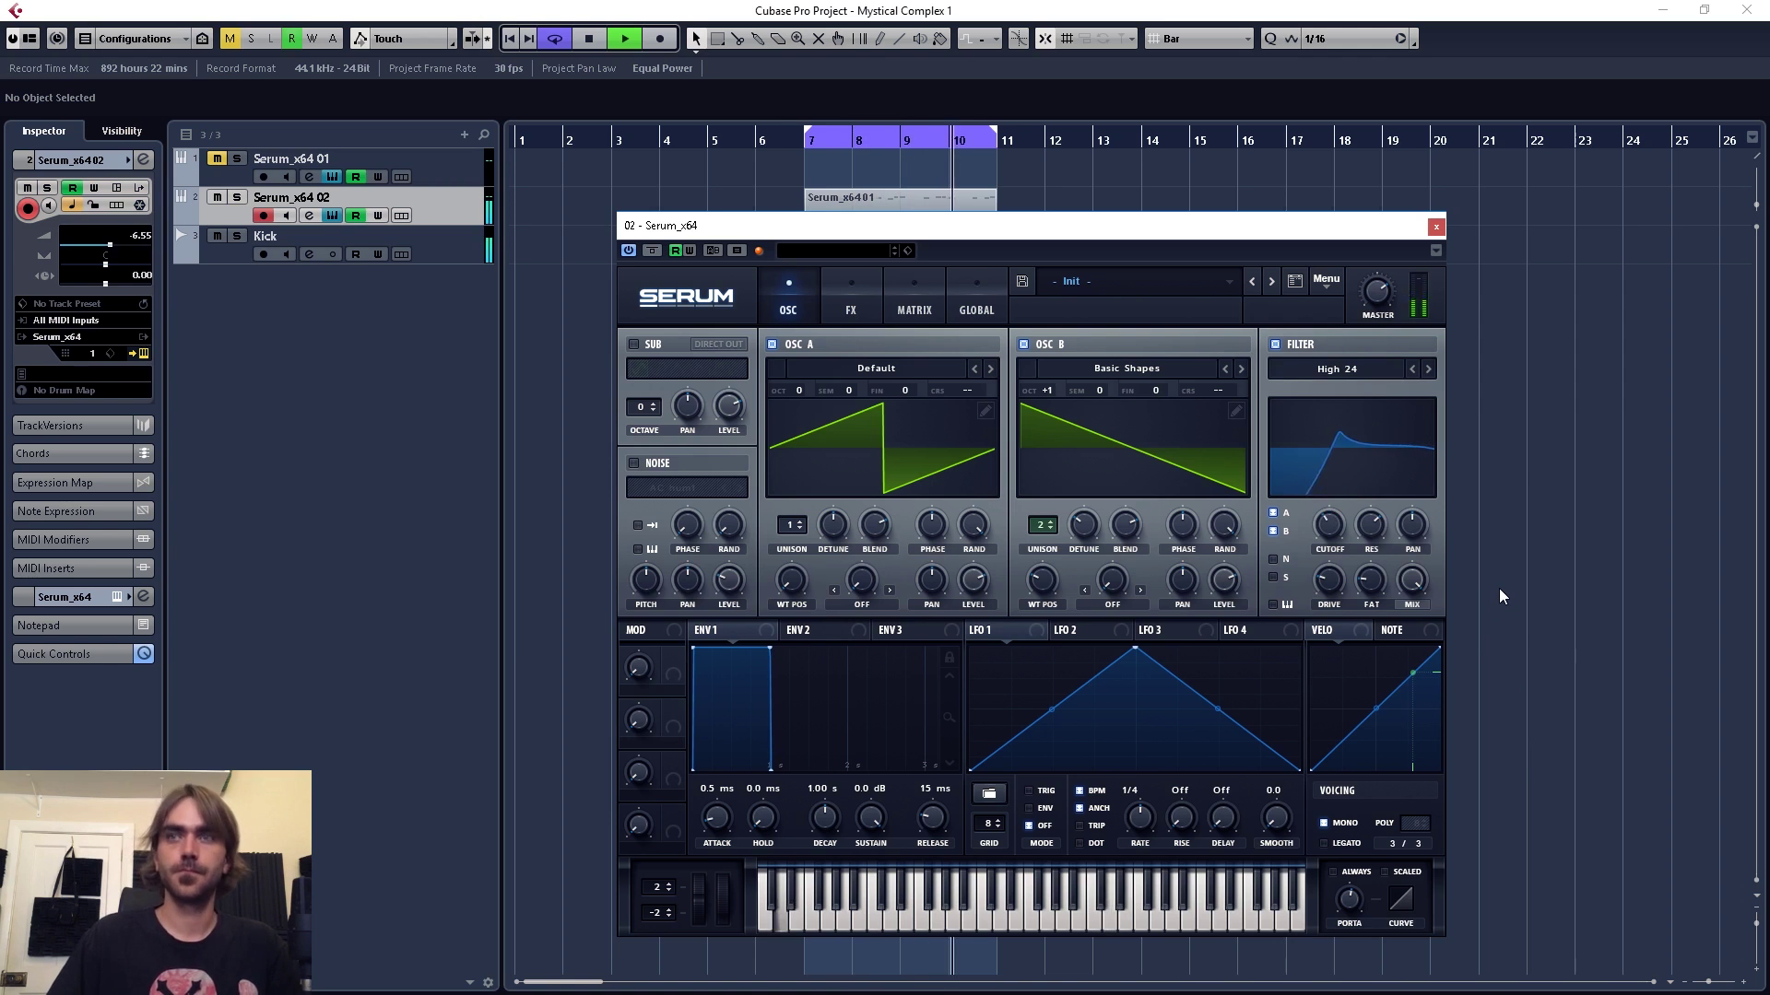
key("space")
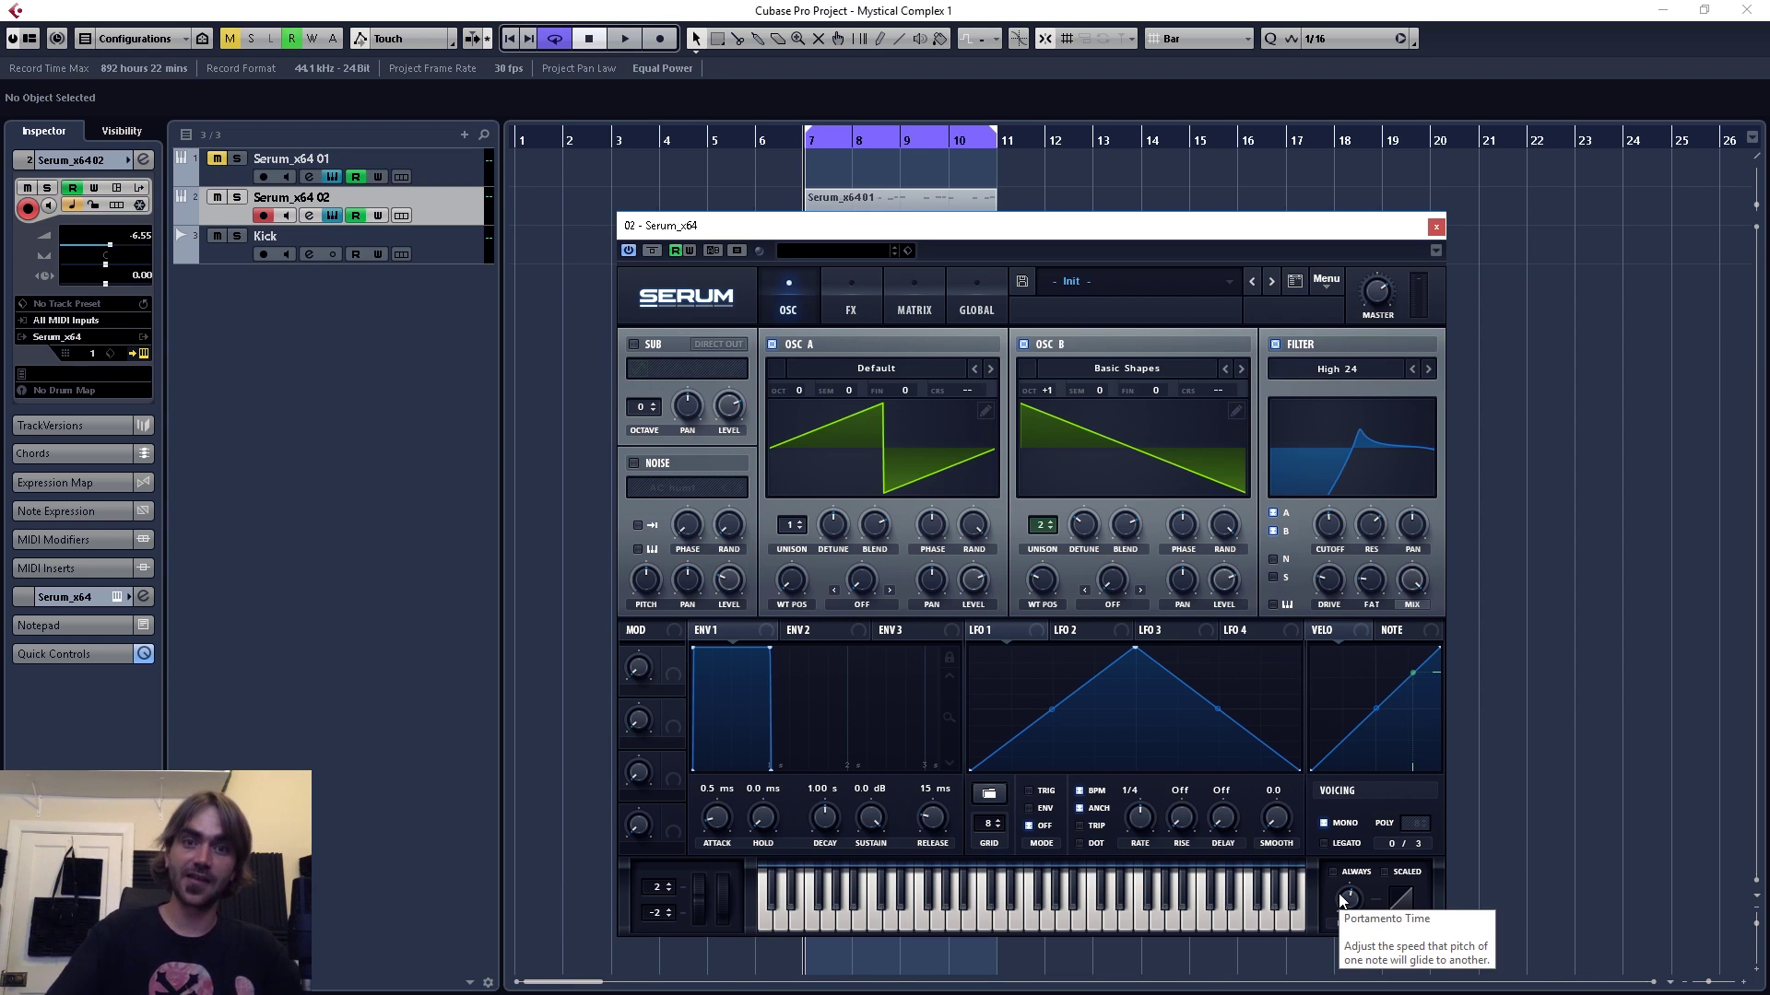
- Lengthen Serum's PORTA glide to about 1.16 sec while the loop plays
key("space")
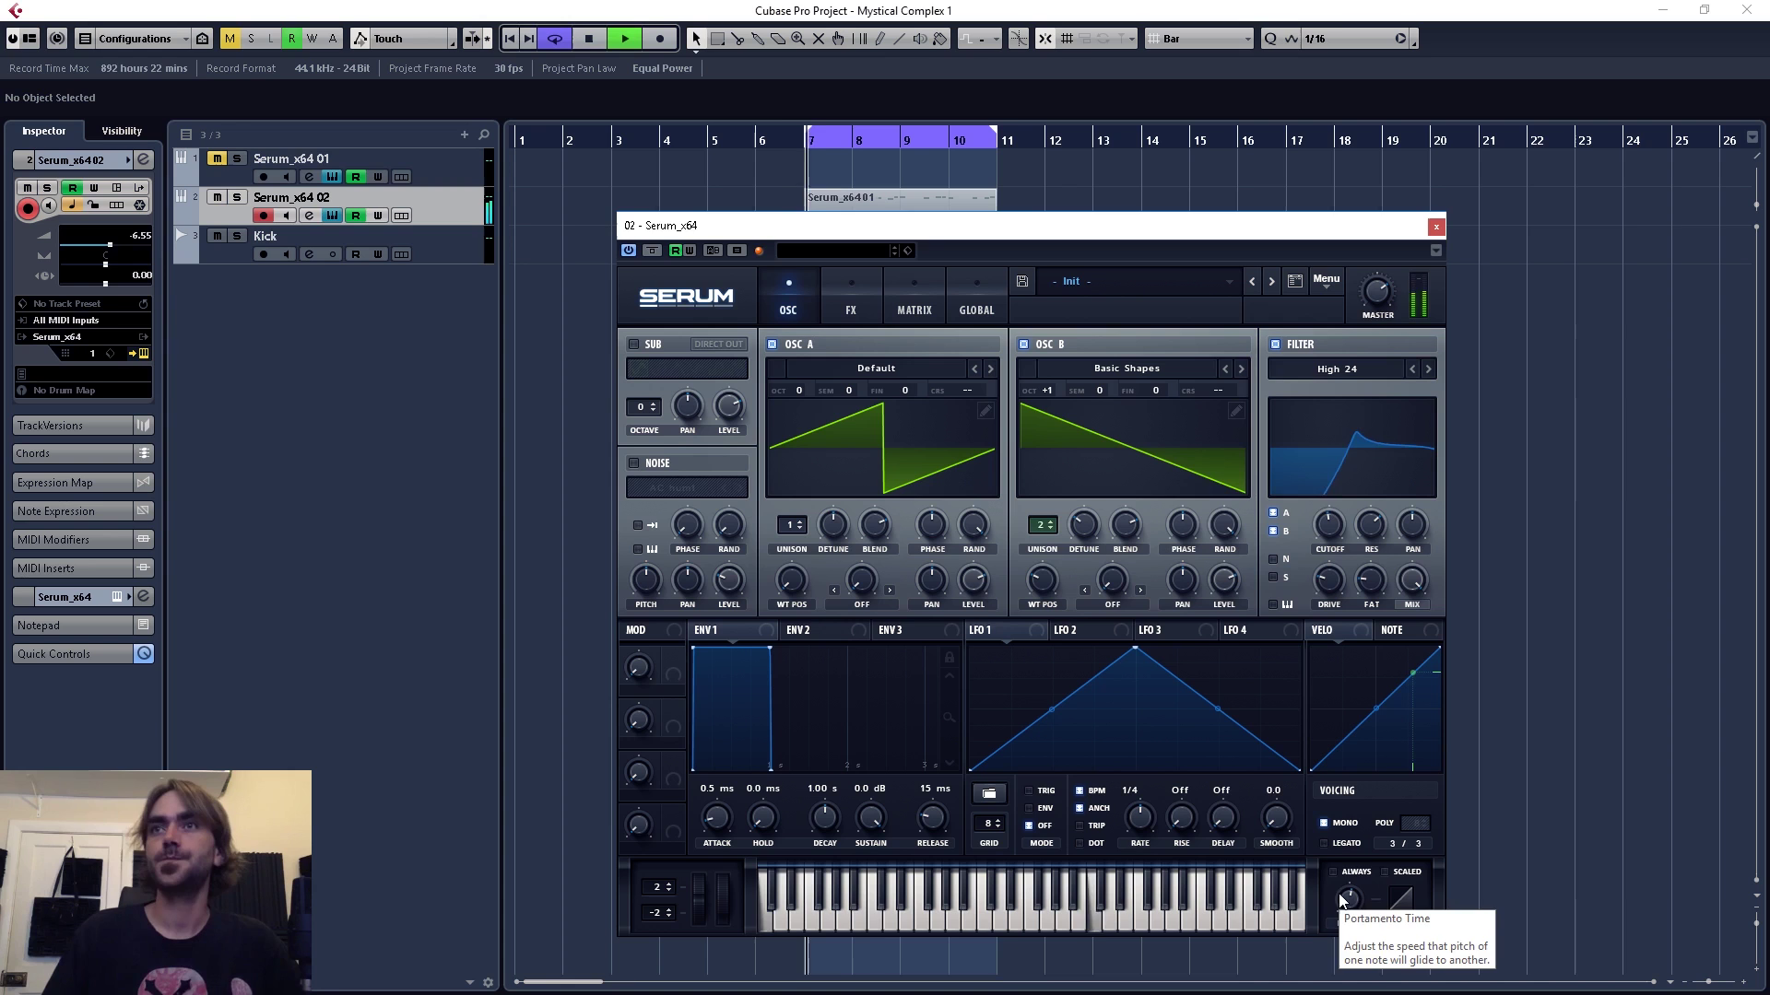
left_click_drag(1342, 900, 1373, 830)
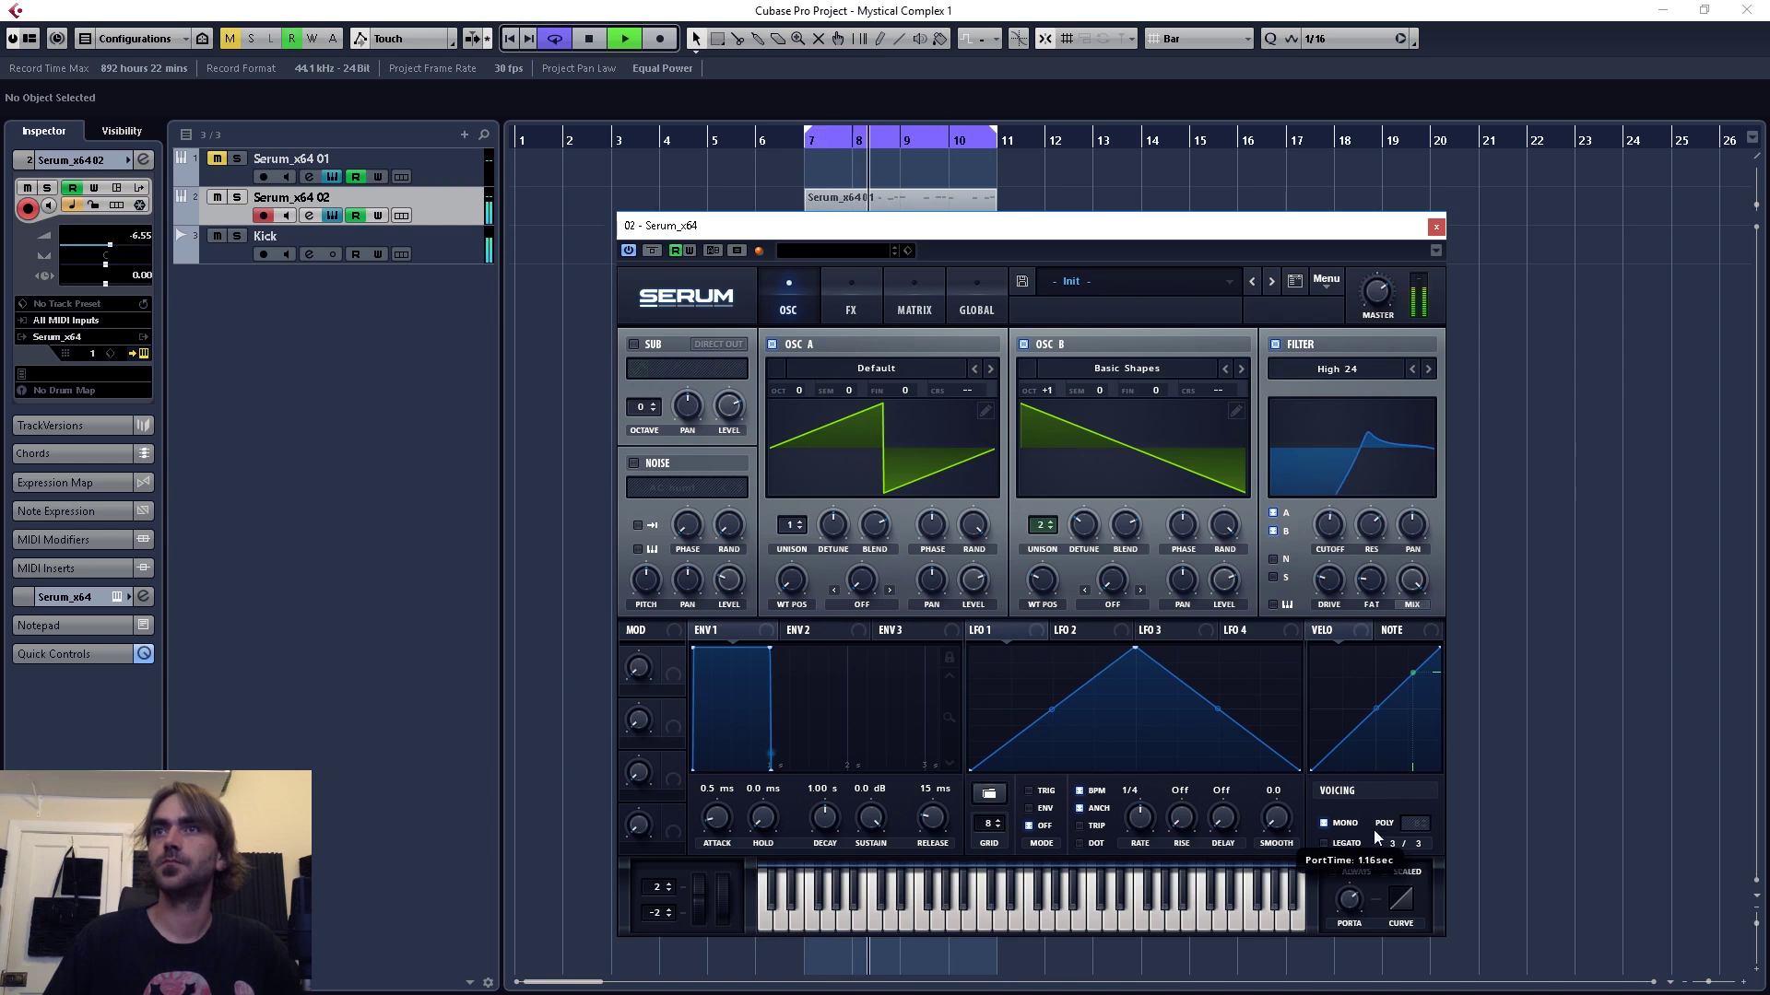
key("space")
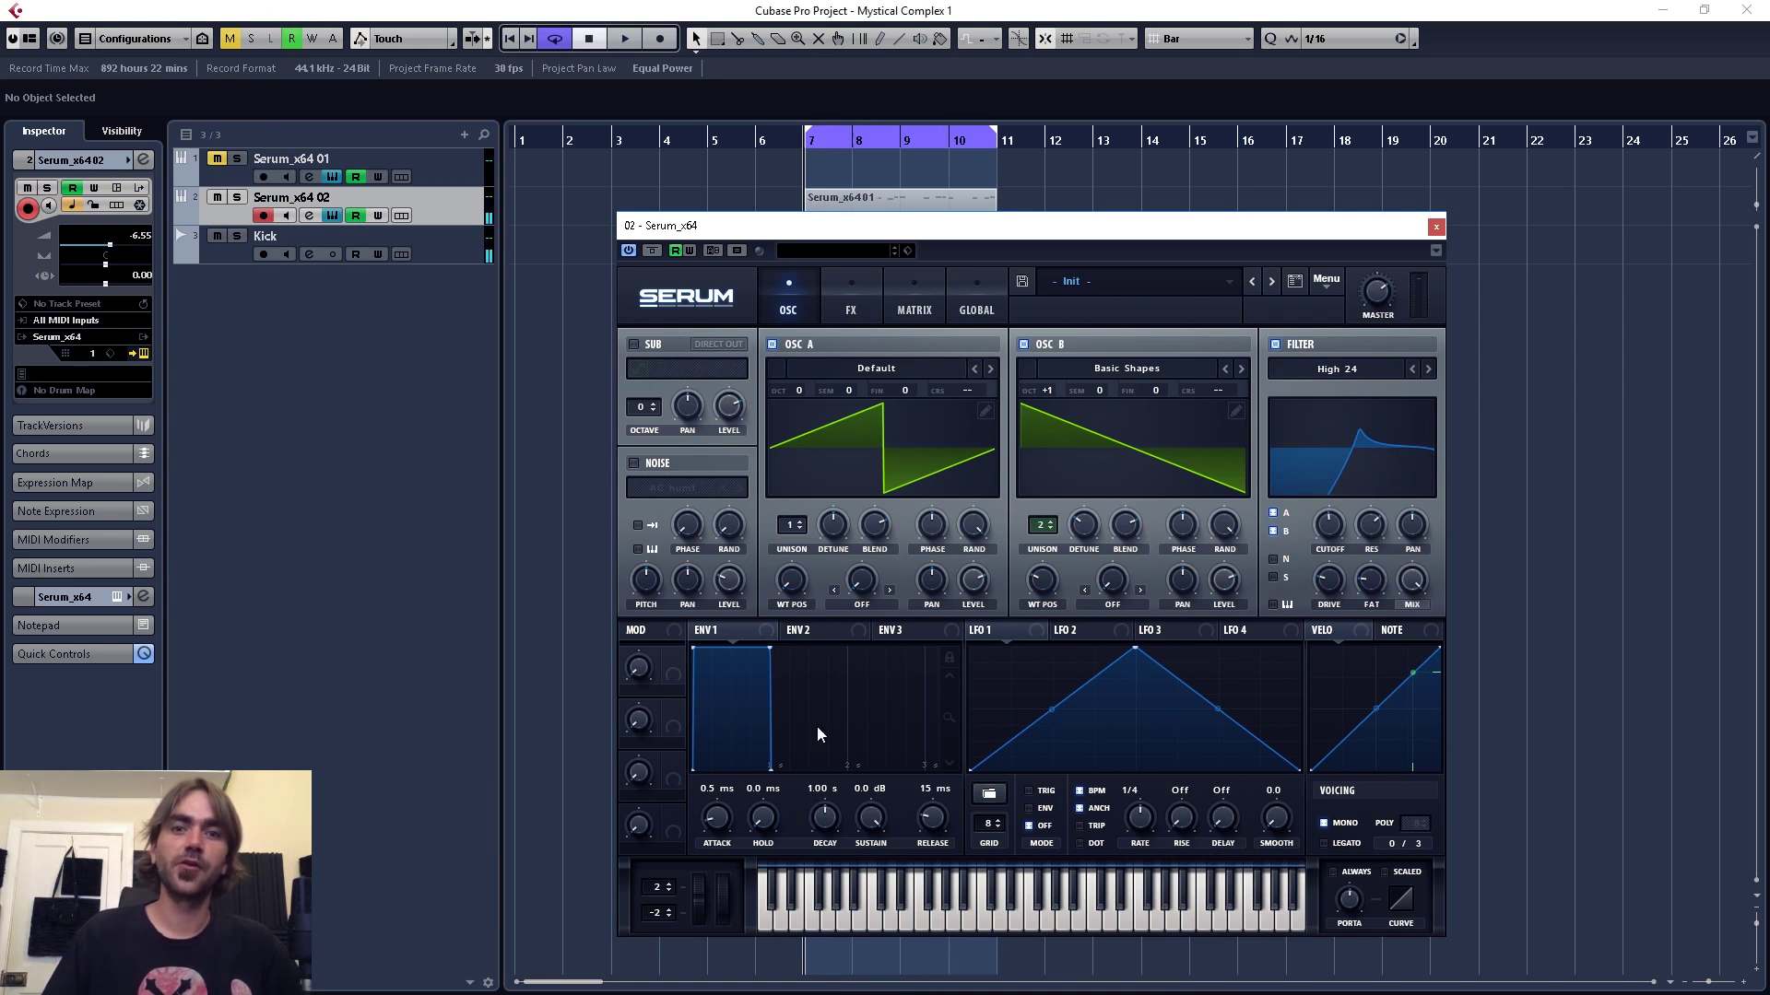
- Add an MG Low 18 FX filter above Reverb and raise its cutoff to 156 Hz
left_click(851, 297)
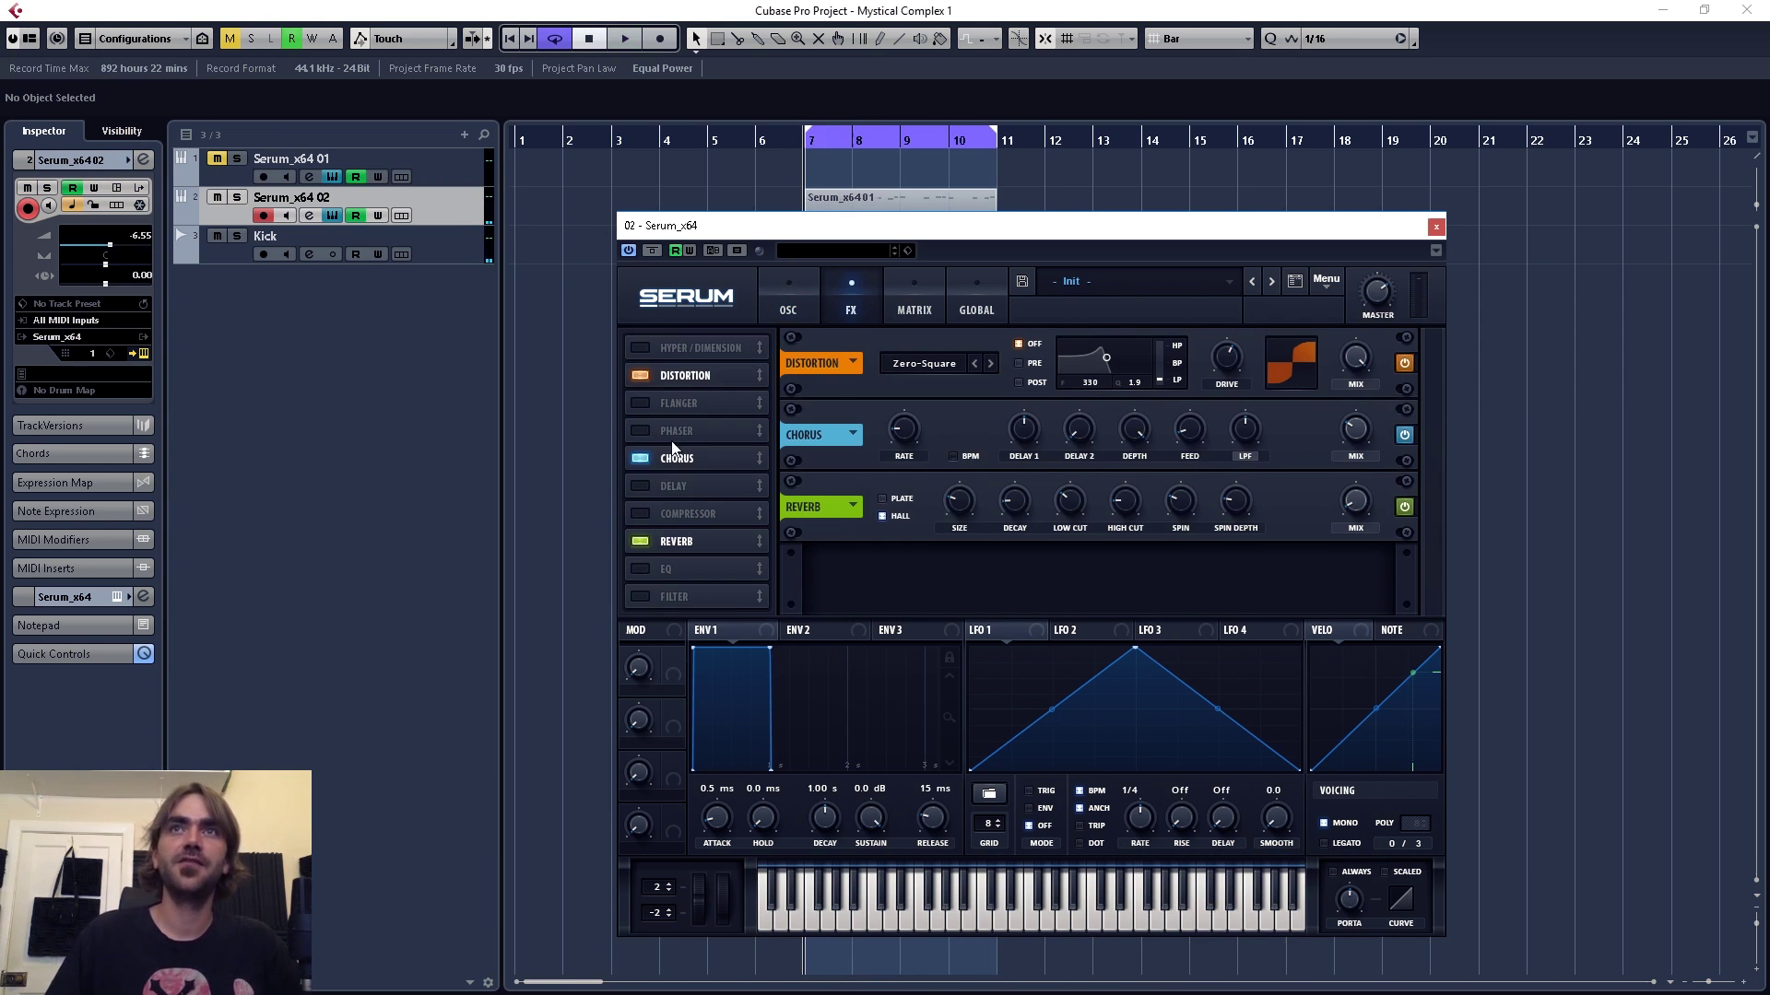
left_click(639, 597)
left_click_drag(680, 600, 689, 531)
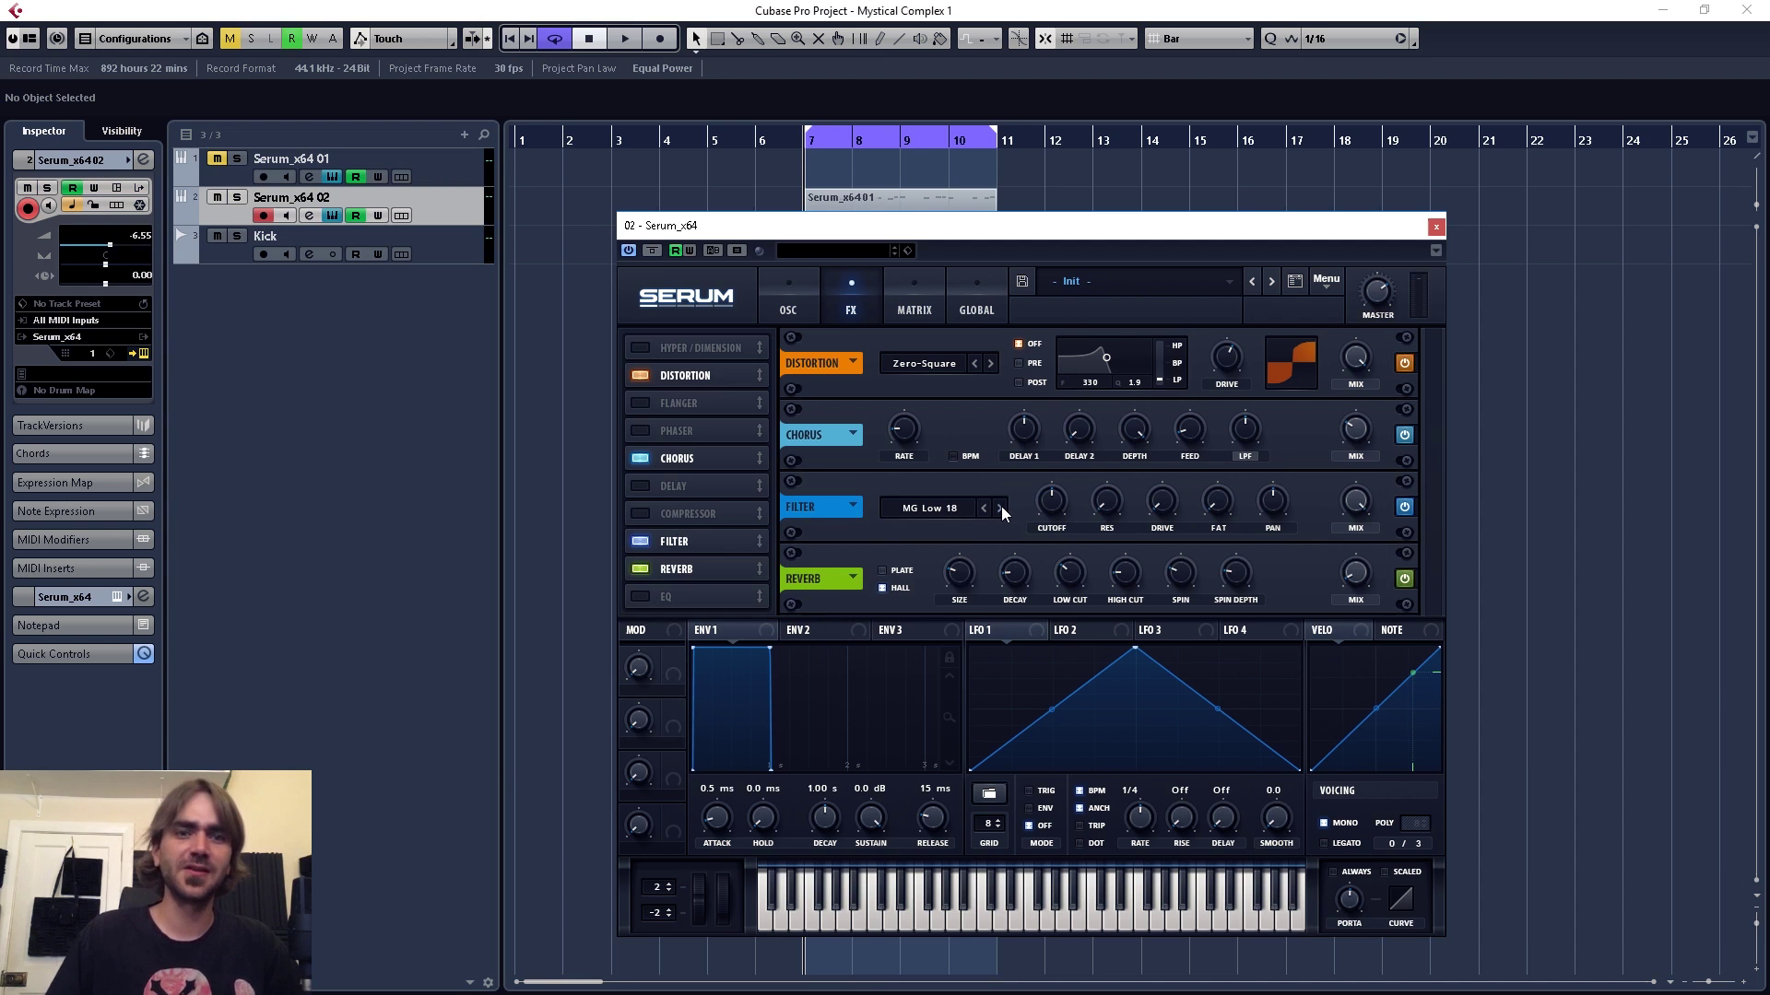
mouse_move(1059, 507)
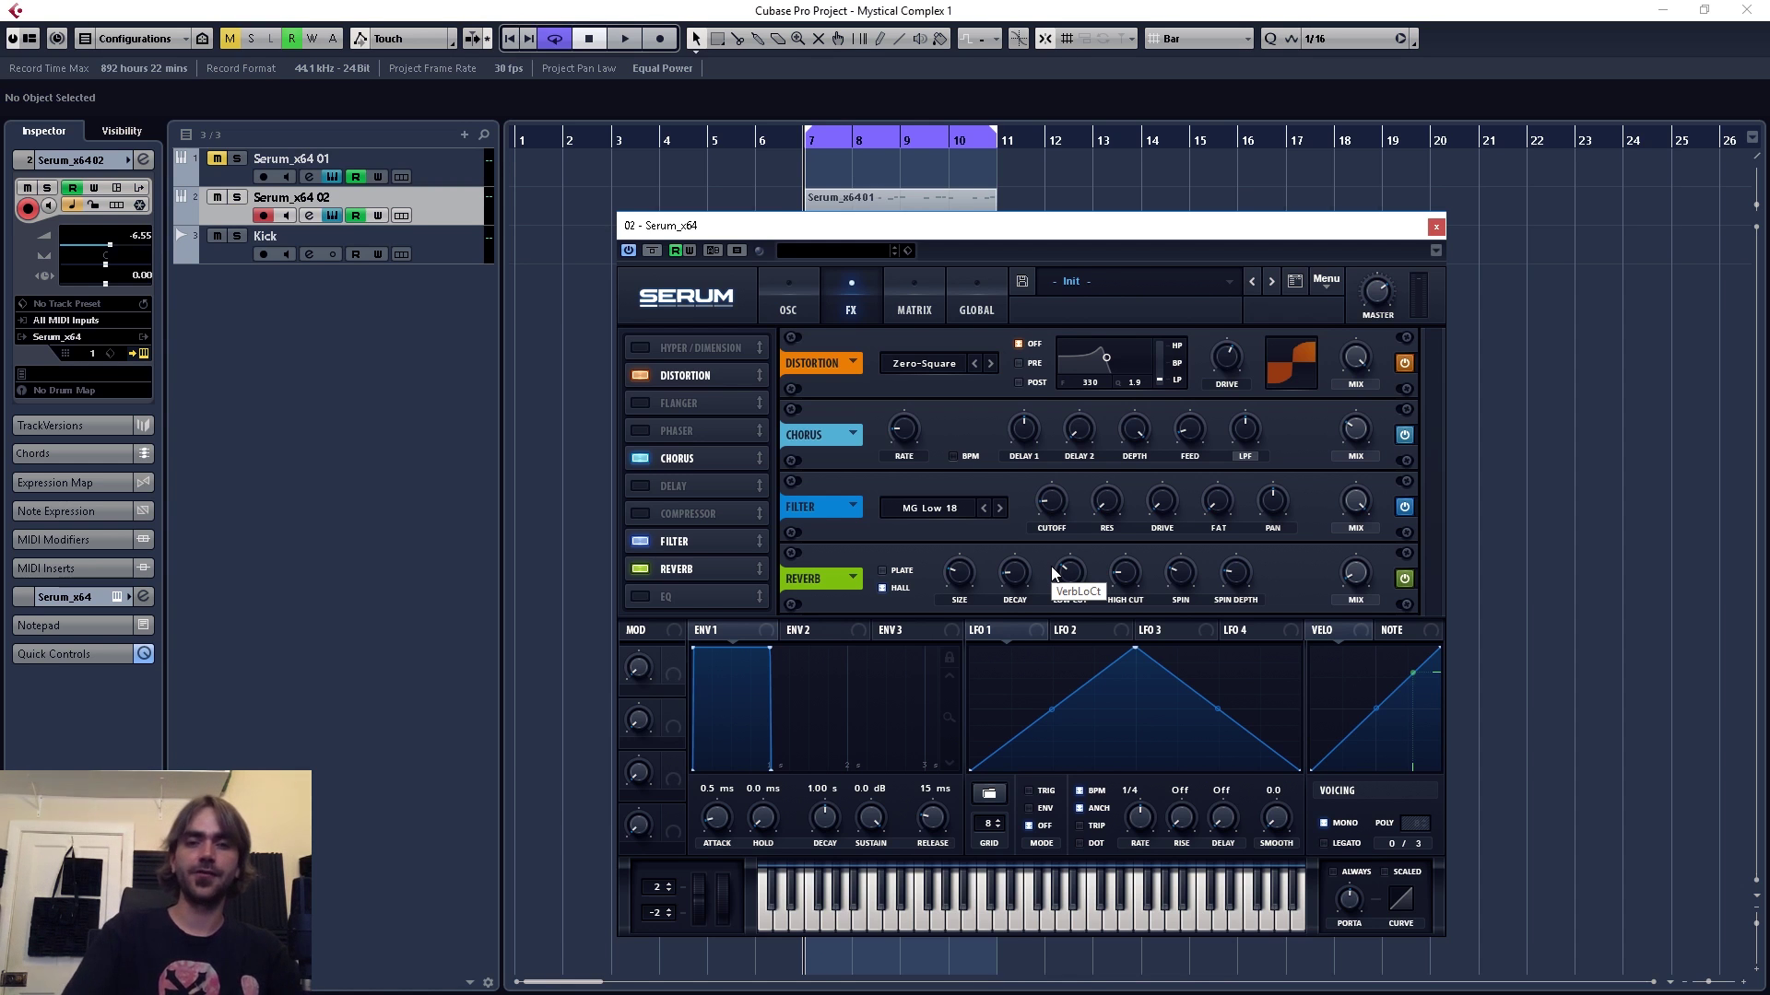
key("space")
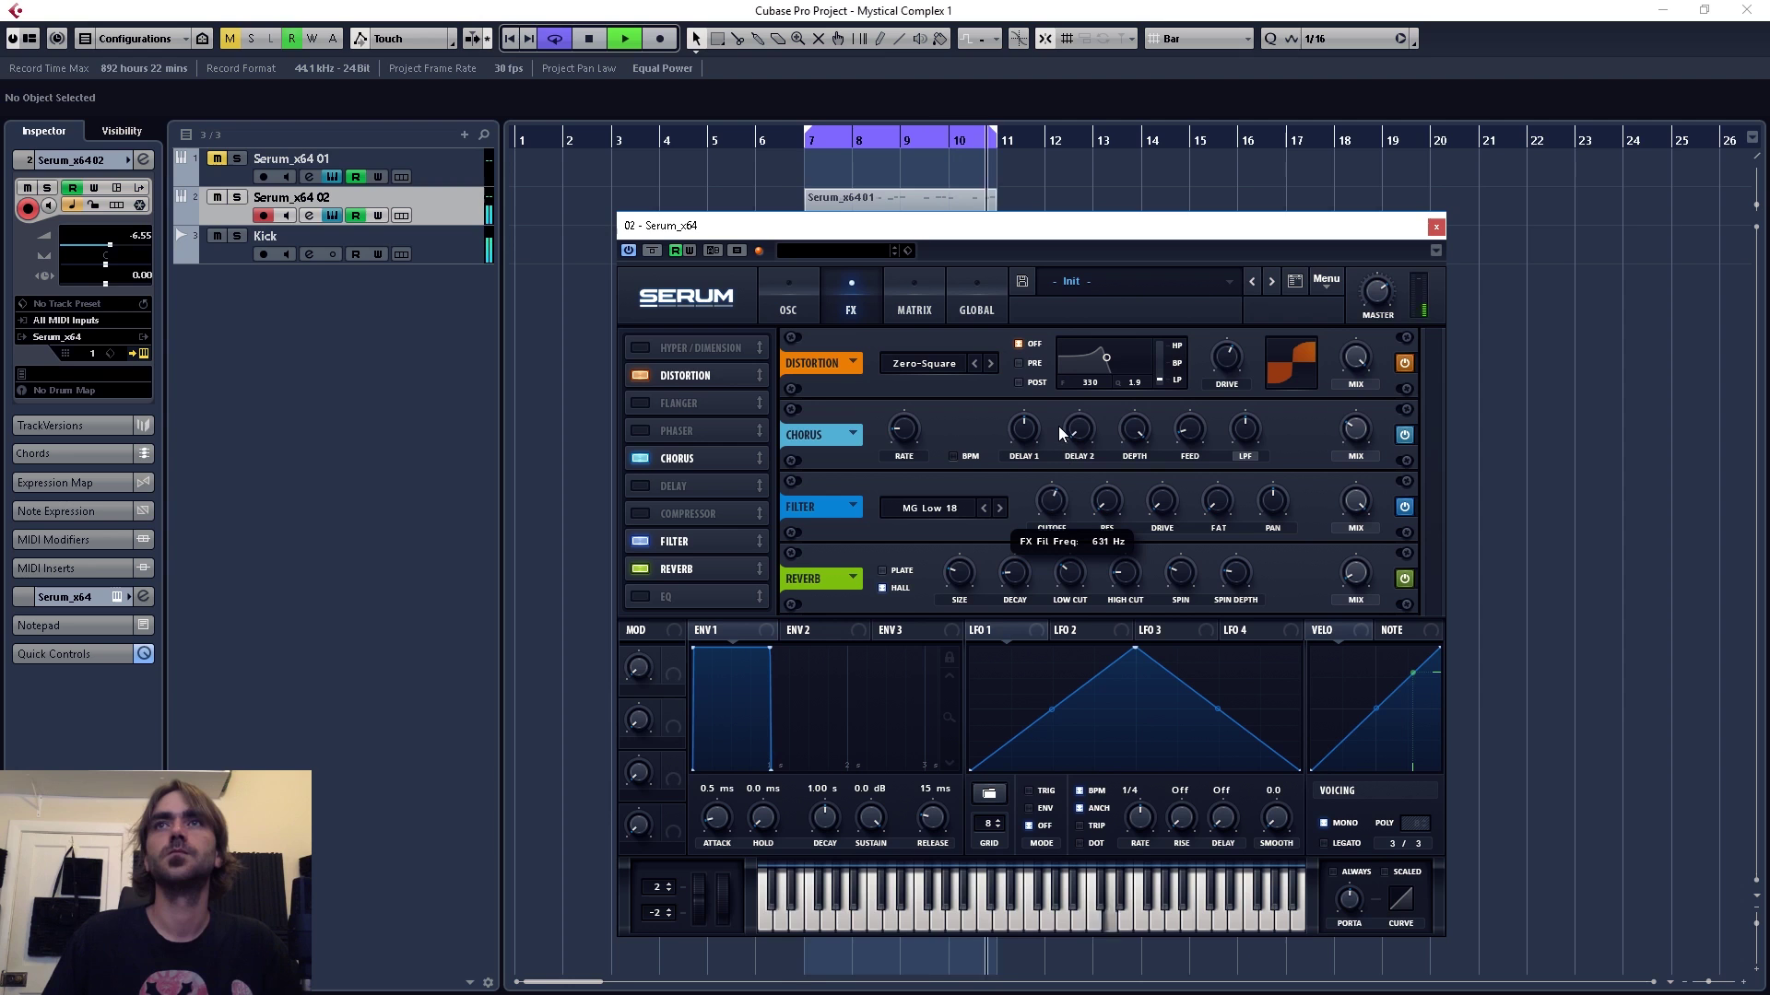
mouse_move(1058, 424)
left_mouse_down()
mouse_move(1065, 330)
mouse_move(1059, 462)
mouse_move(1081, 340)
mouse_move(1070, 430)
left_mouse_up()
- Route ENV 2 to the FX Filter Cutoff, with sustain at 0% and decay at 423 ms
left_click_drag(814, 636, 1049, 500)
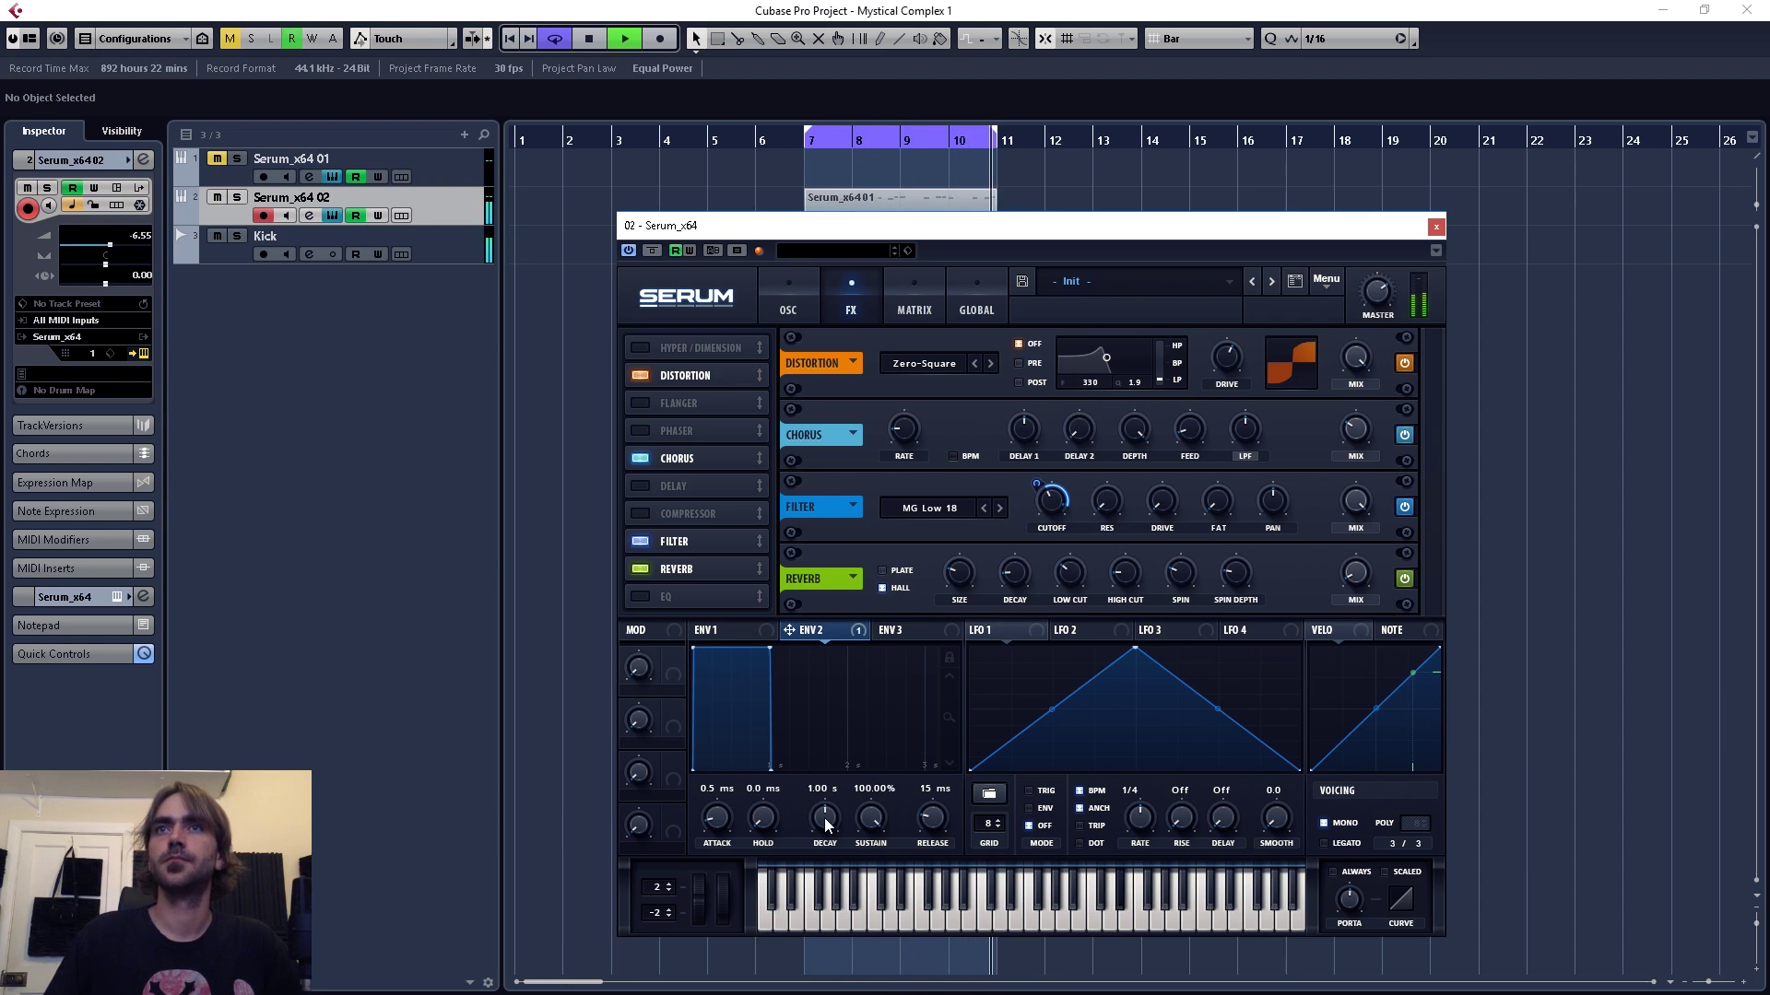
mouse_move(824, 816)
left_mouse_down()
mouse_move(824, 876)
mouse_move(824, 793)
mouse_move(879, 824)
mouse_move(878, 857)
mouse_move(830, 811)
left_mouse_up()
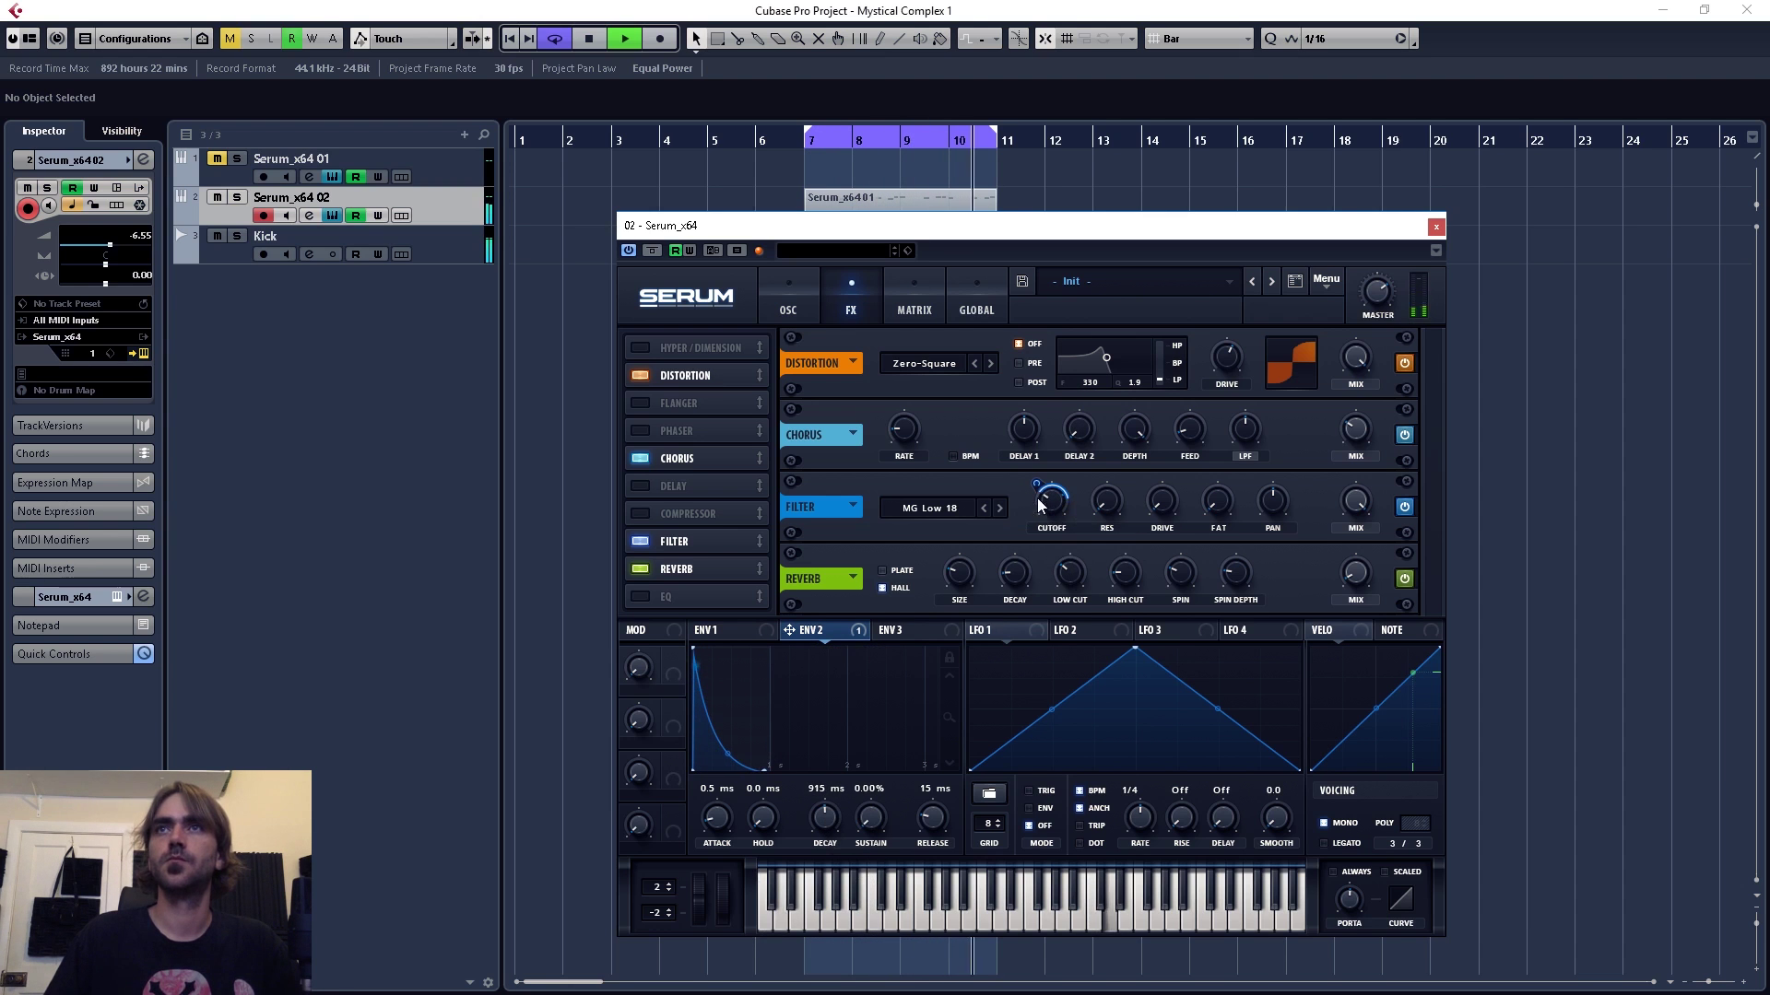
mouse_move(1037, 472)
mouse_move(1056, 537)
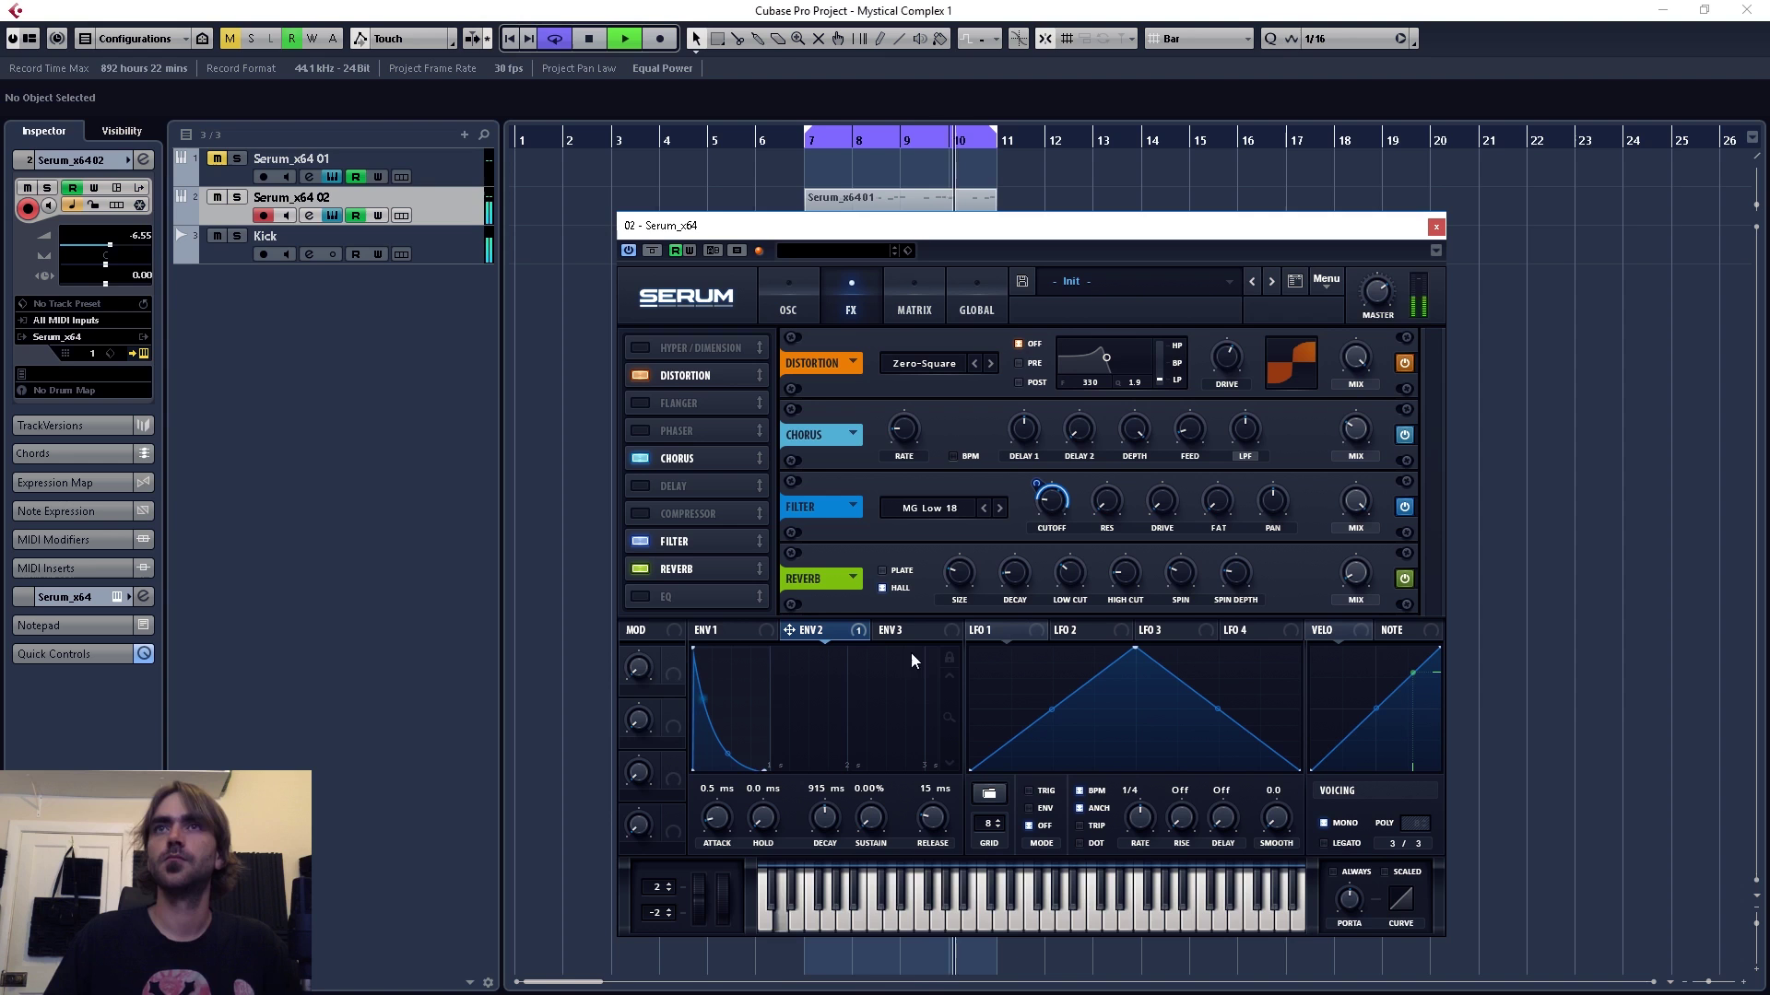
mouse_move(1041, 496)
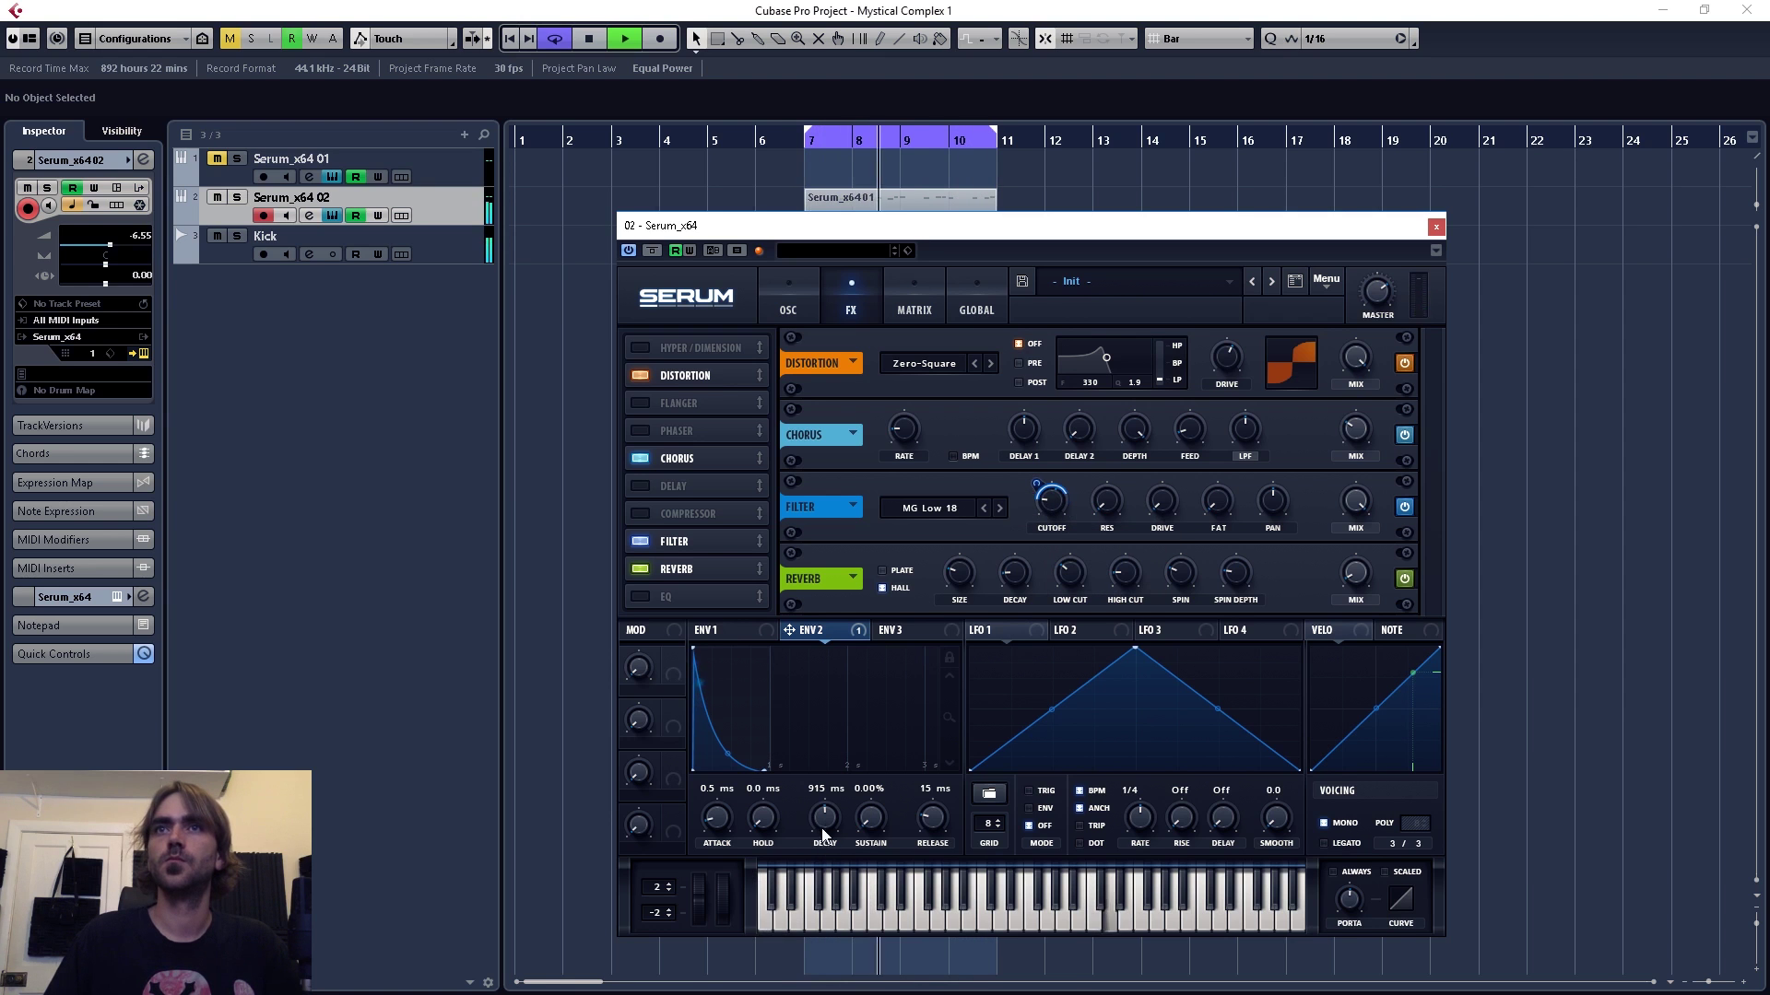
mouse_move(825, 828)
left_mouse_down()
mouse_move(833, 809)
mouse_move(832, 840)
left_mouse_up()
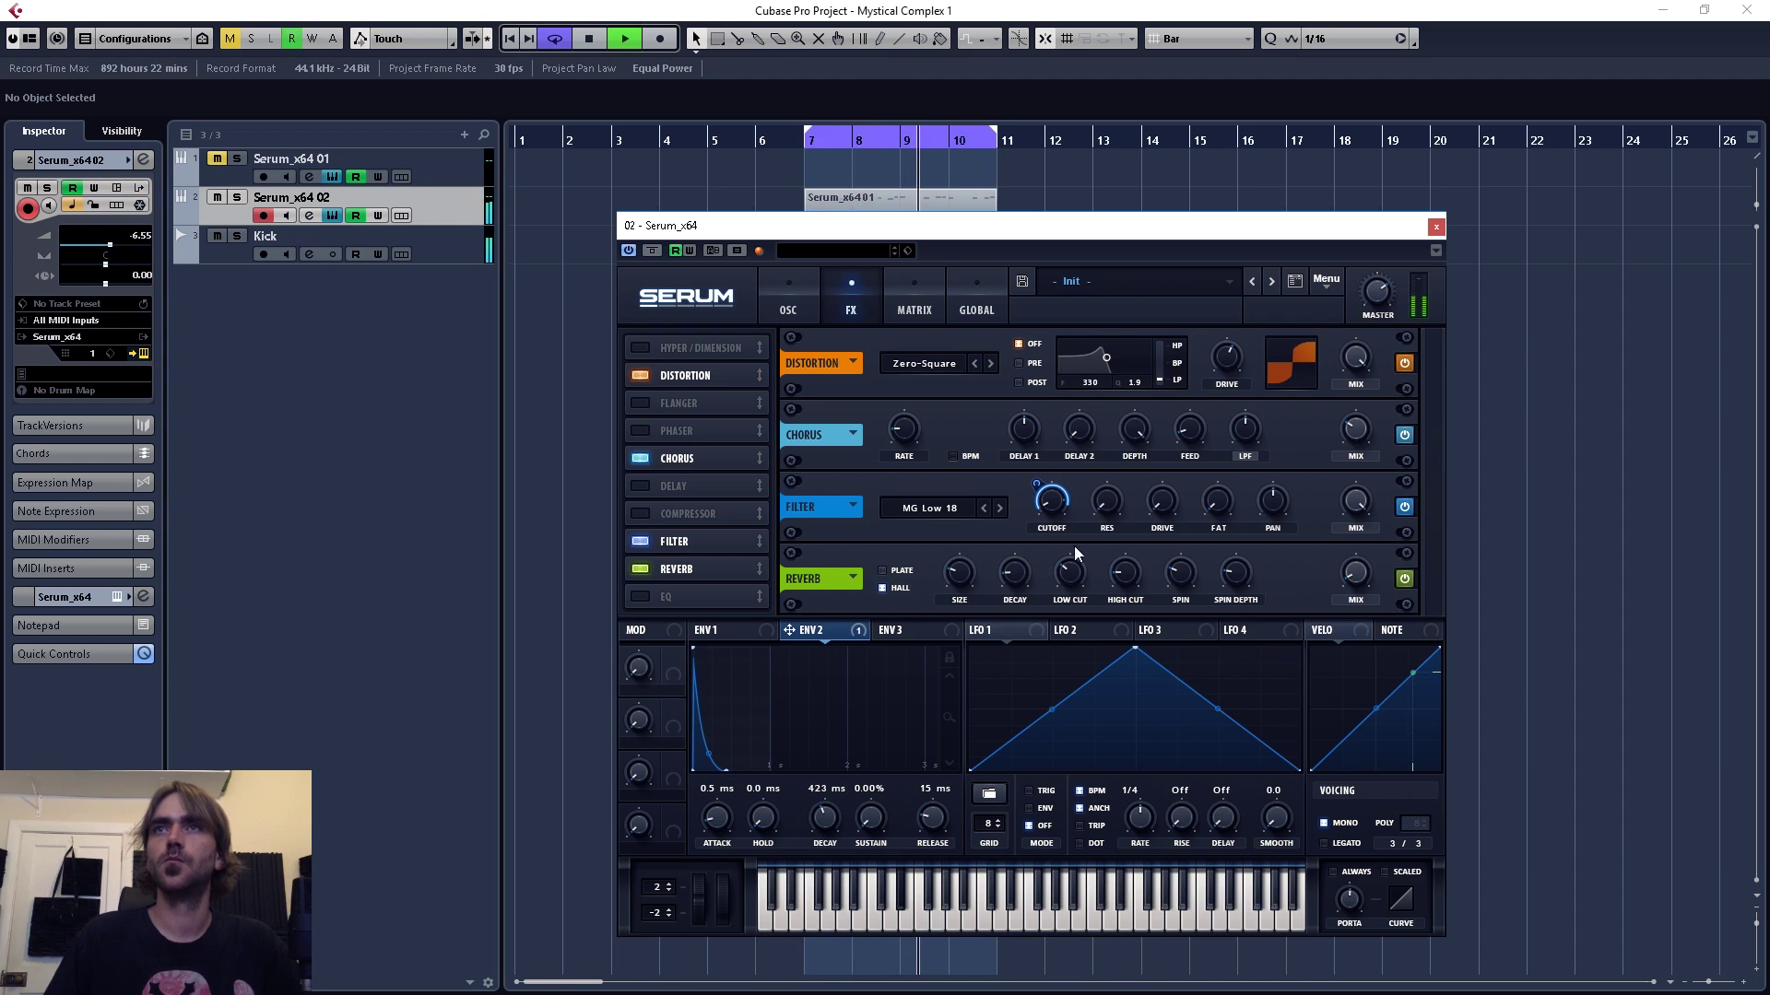
- Remove Env 2 from the FX filter cutoff and route LFO 2 to it instead
right_click(1051, 501)
left_click(1138, 566)
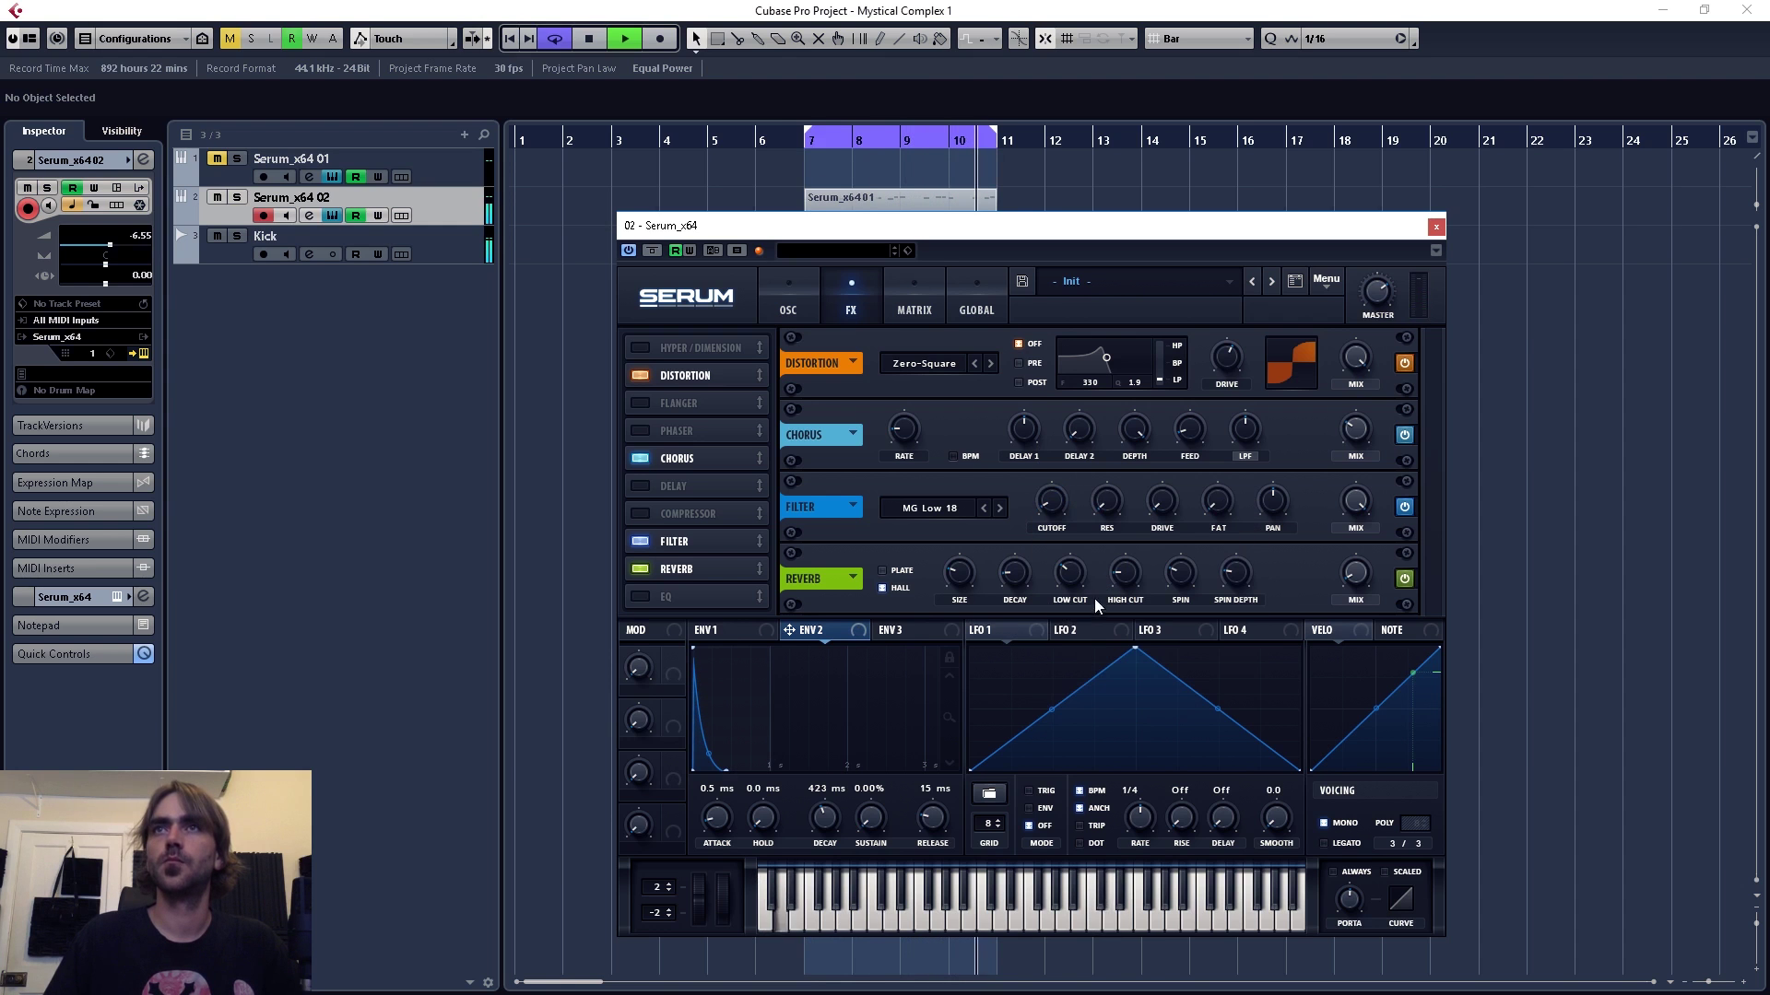
left_click_drag(1080, 633, 1051, 514)
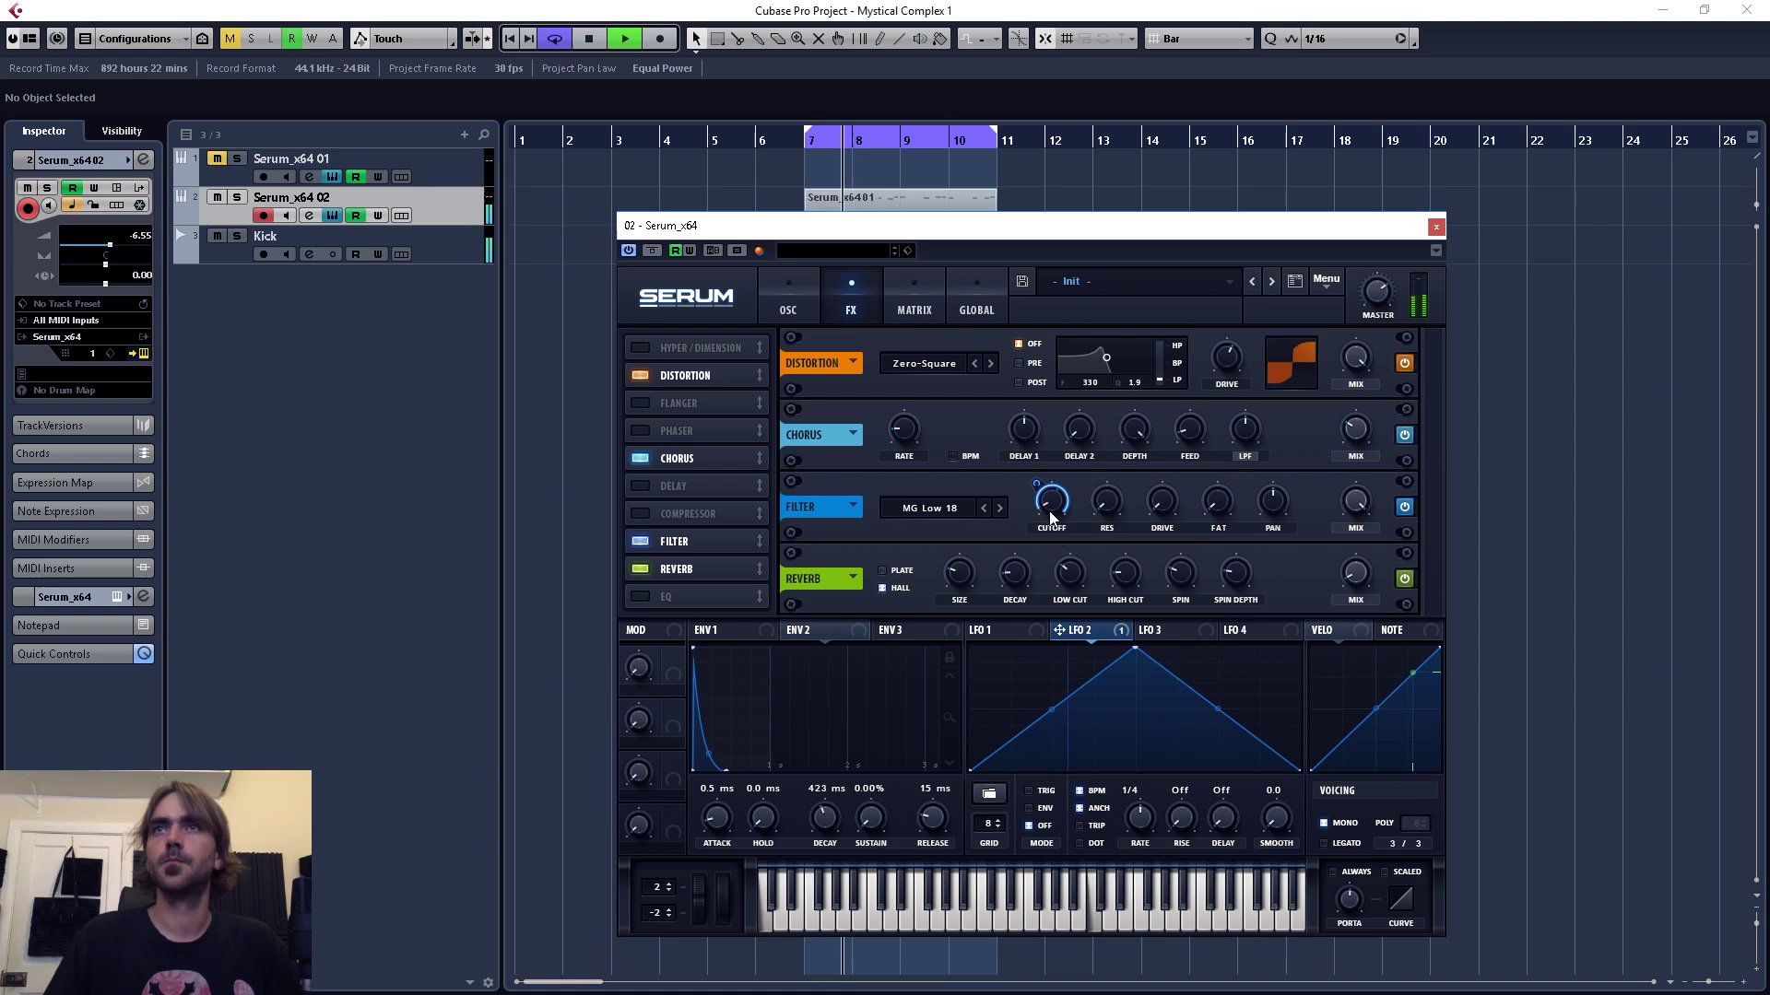
- Turn off BPM sync for LFO 2 and set its rate to 2.1 Hz, cutoff at 96 Hz
left_click_drag(1141, 826, 1141, 838)
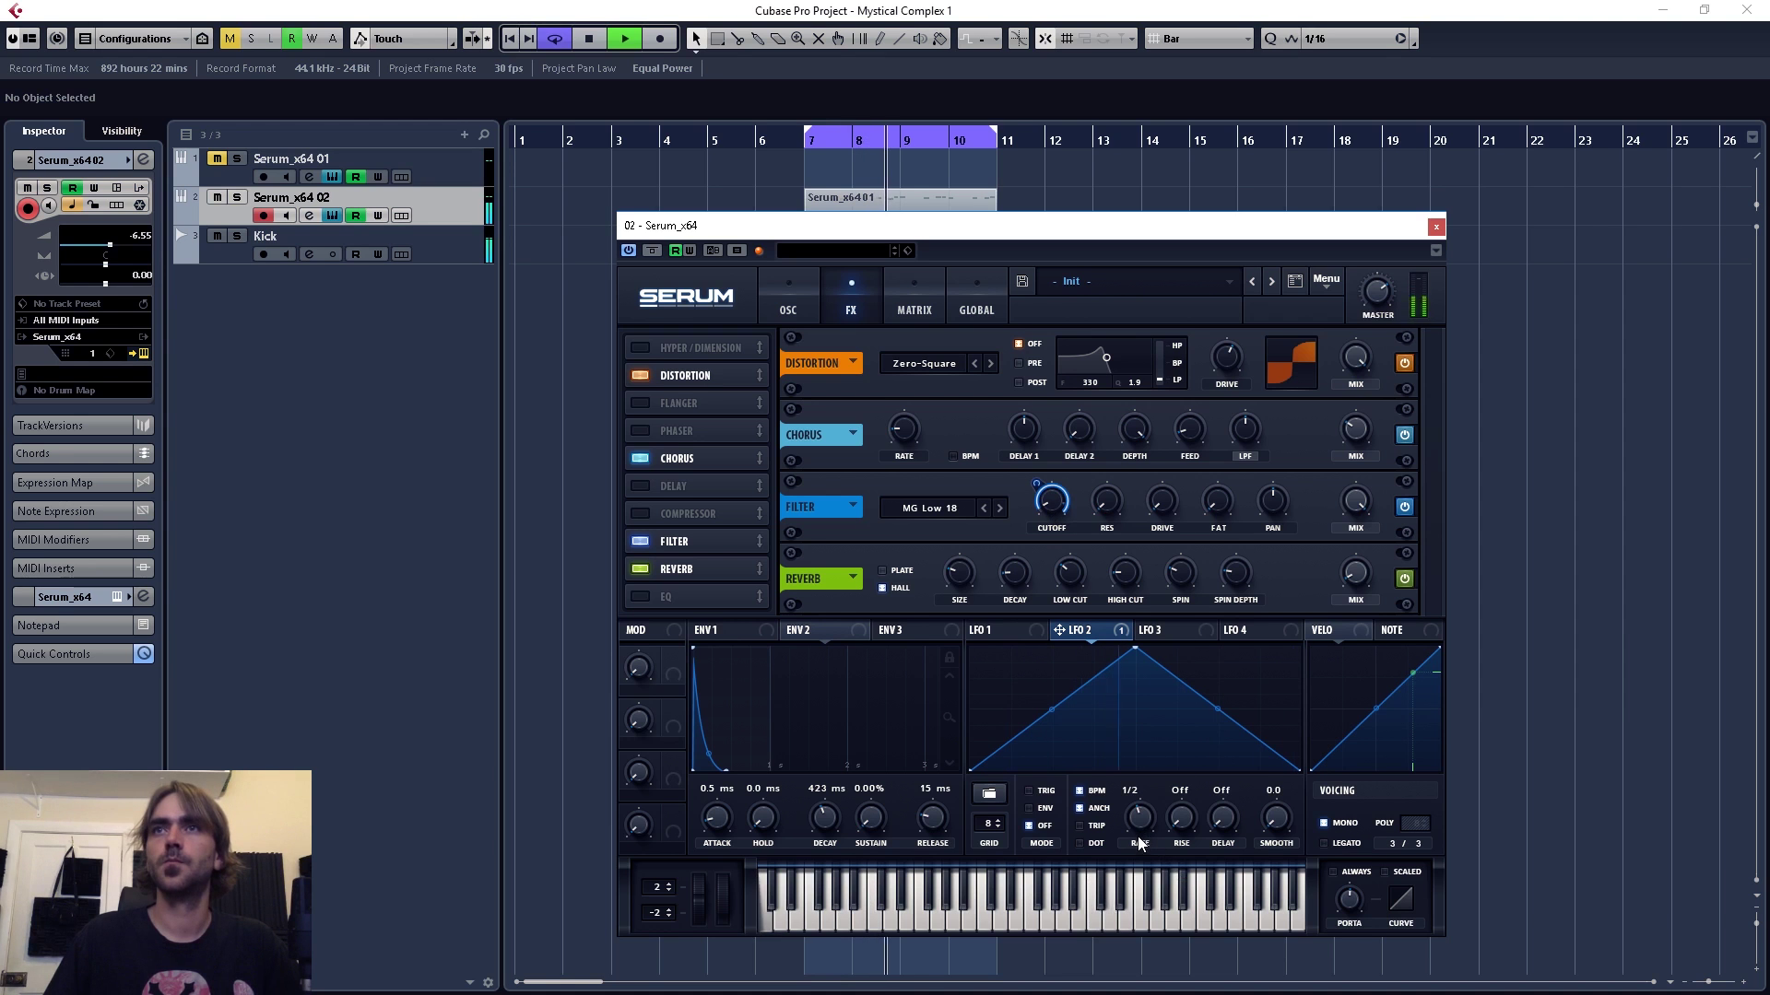
left_click(1081, 791)
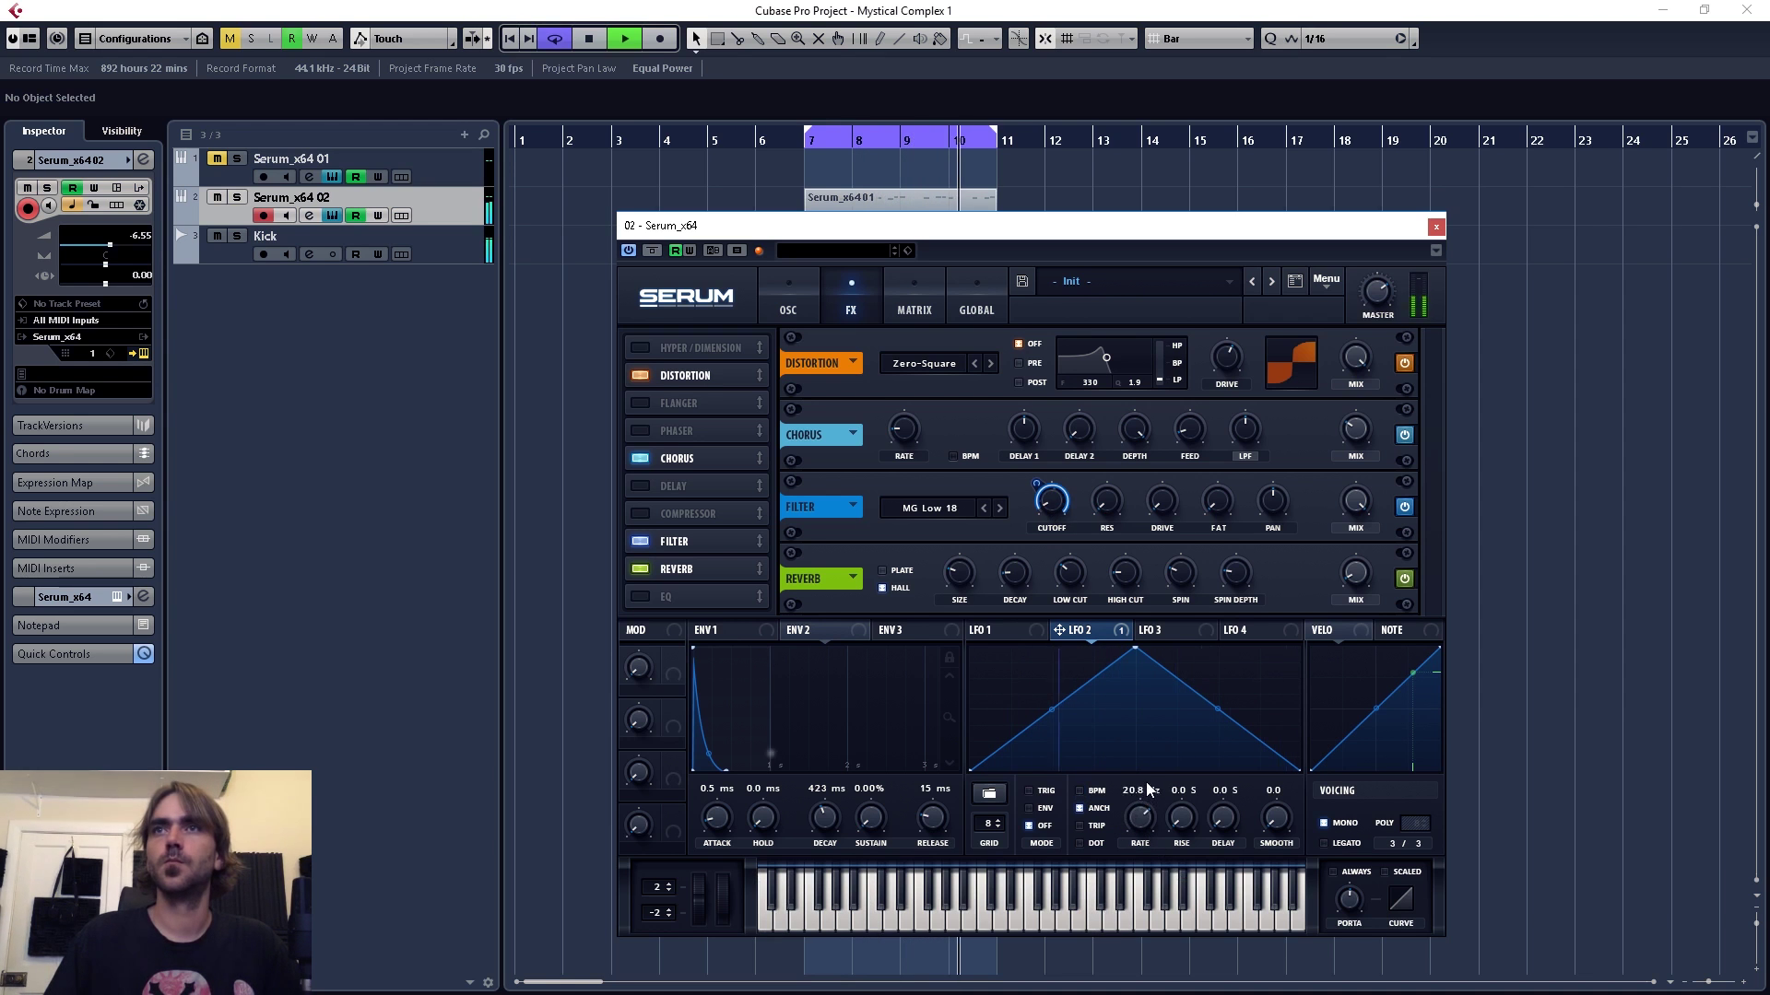
left_click_drag(1148, 792, 1148, 829)
mouse_move(1036, 485)
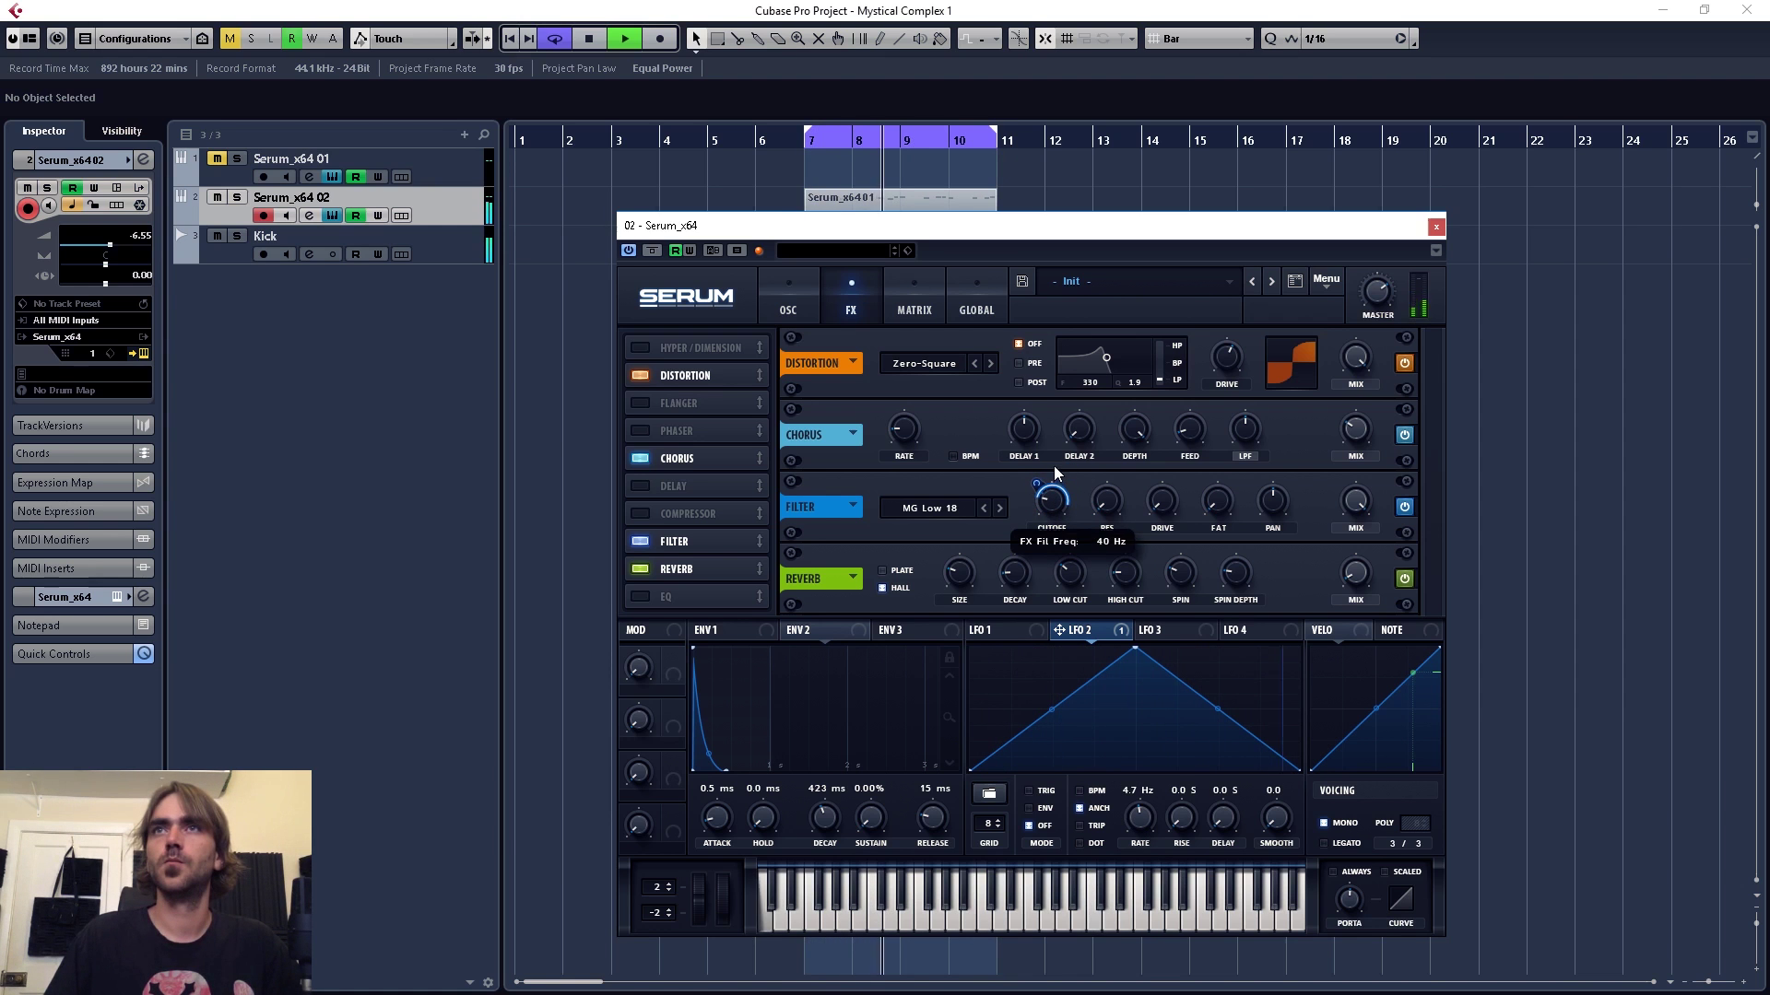
left_click_drag(1140, 820, 1139, 845)
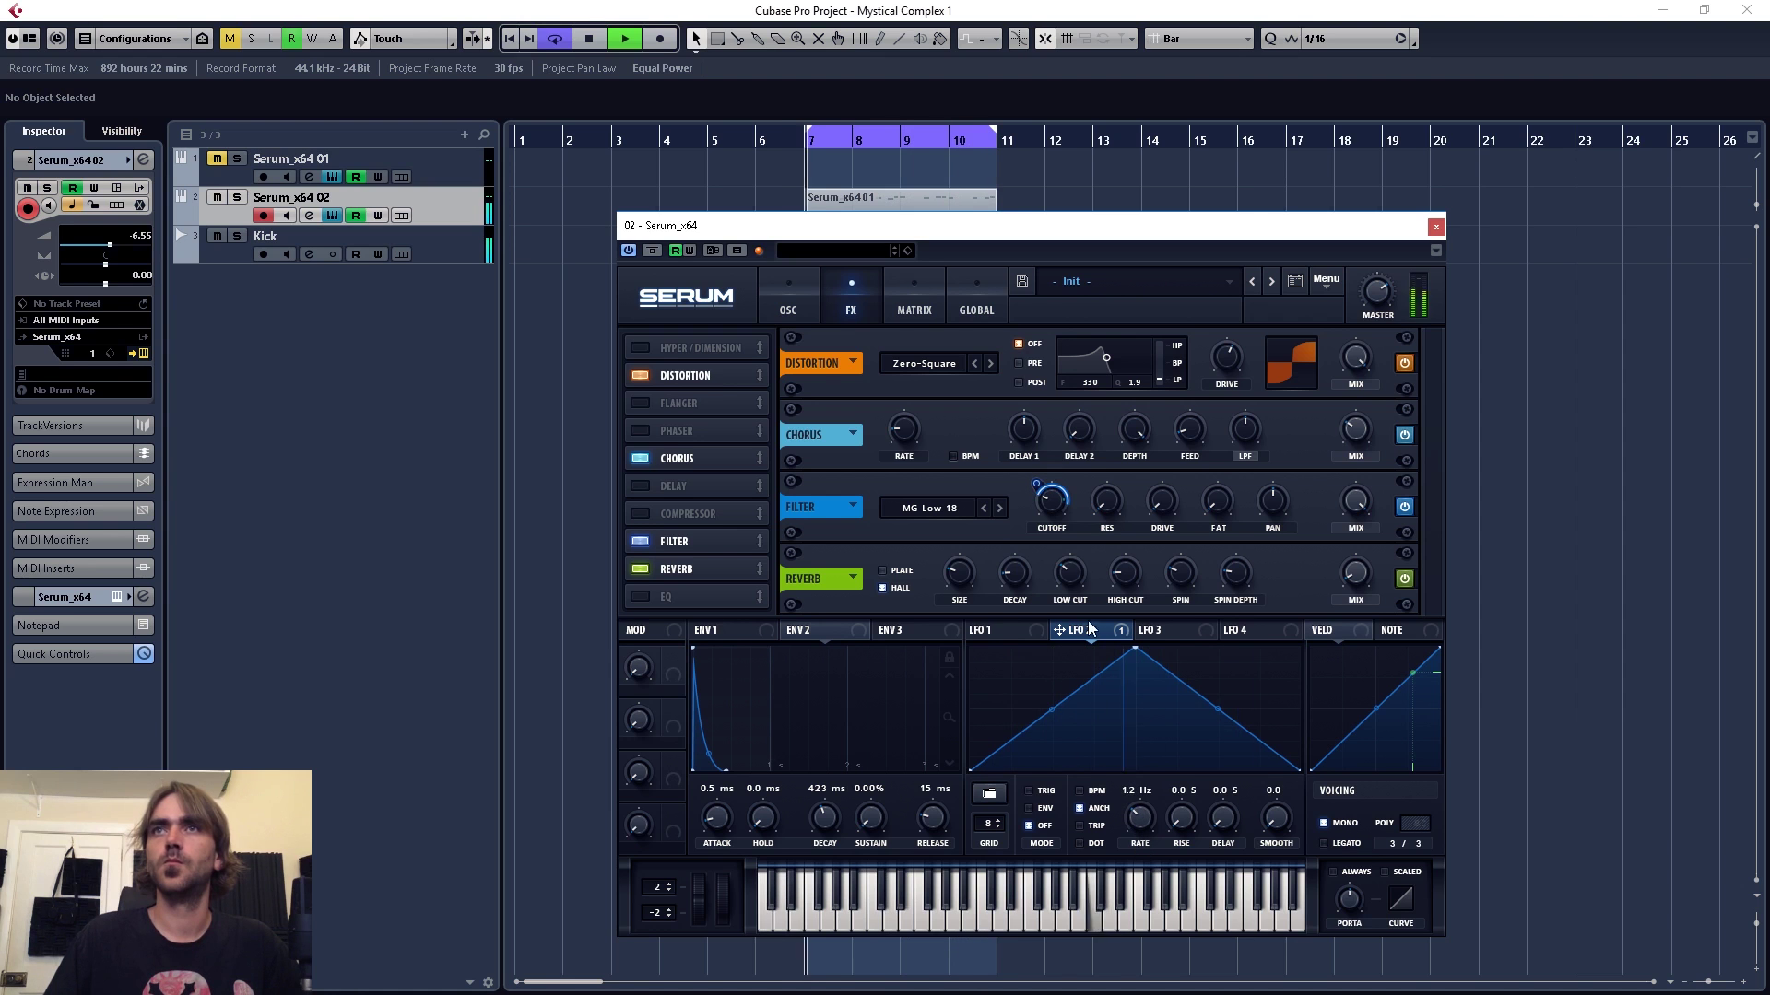
left_click_drag(1048, 503, 1054, 491)
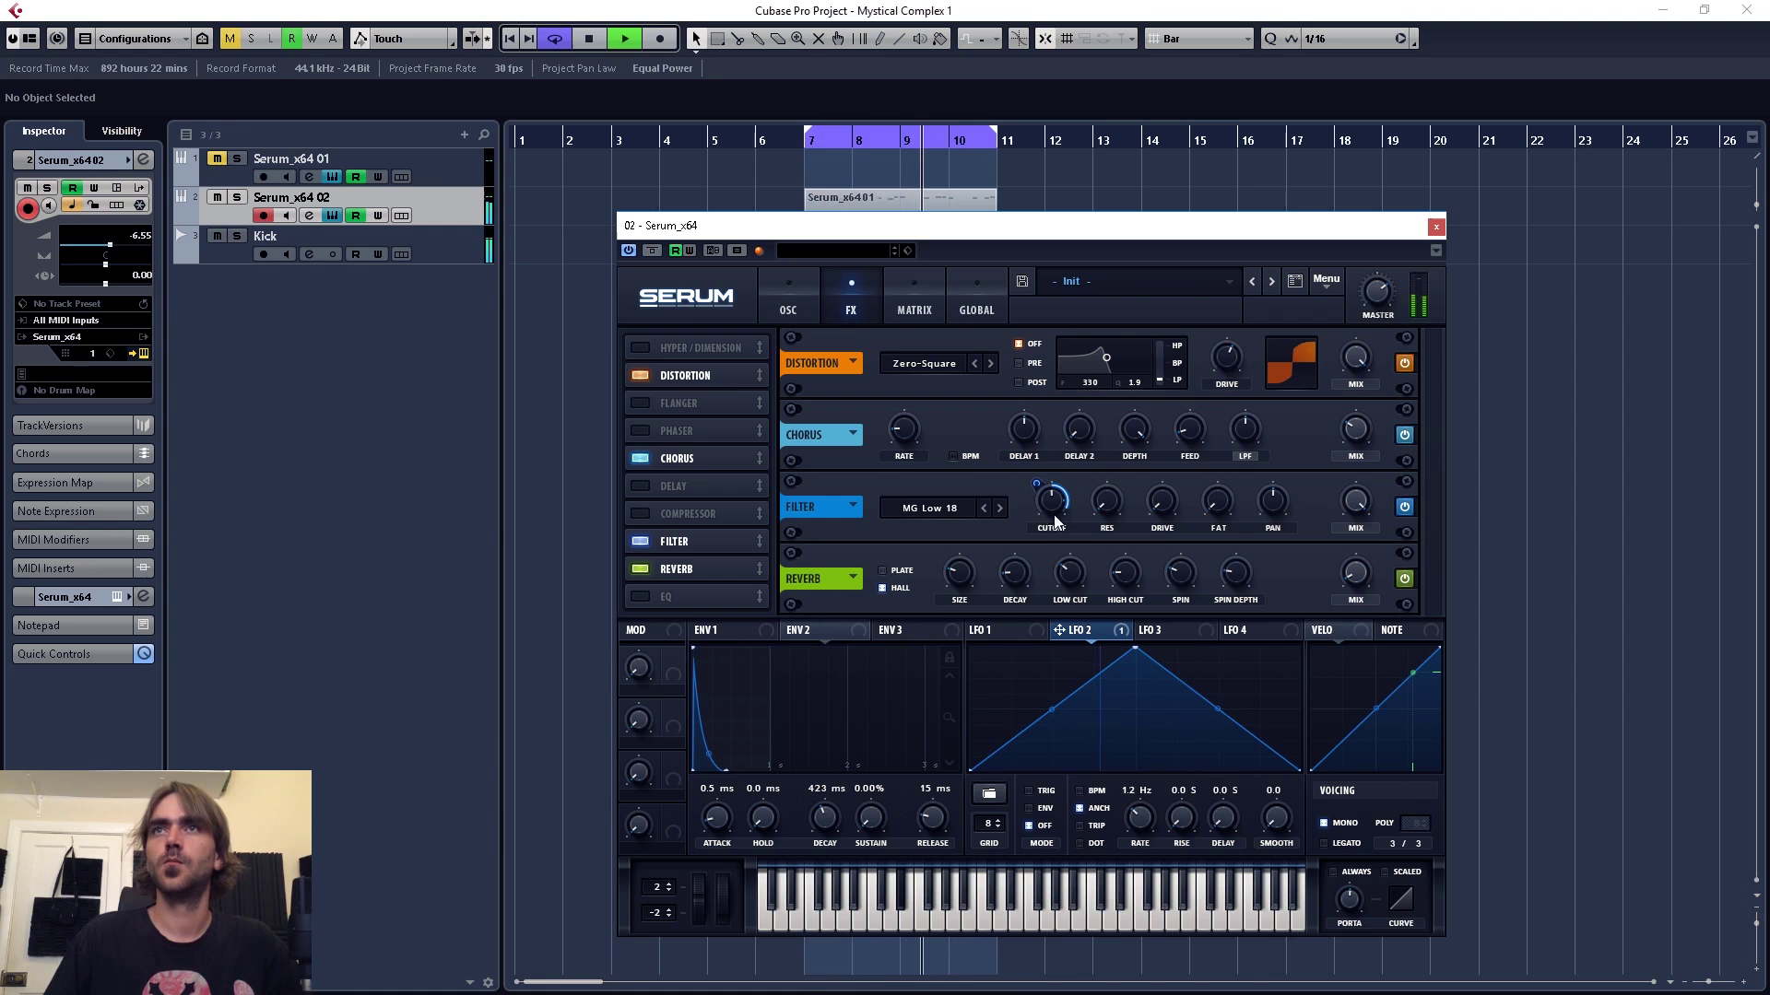
left_click_drag(1137, 800, 1176, 822)
scroll(1142, 836, "up", 5)
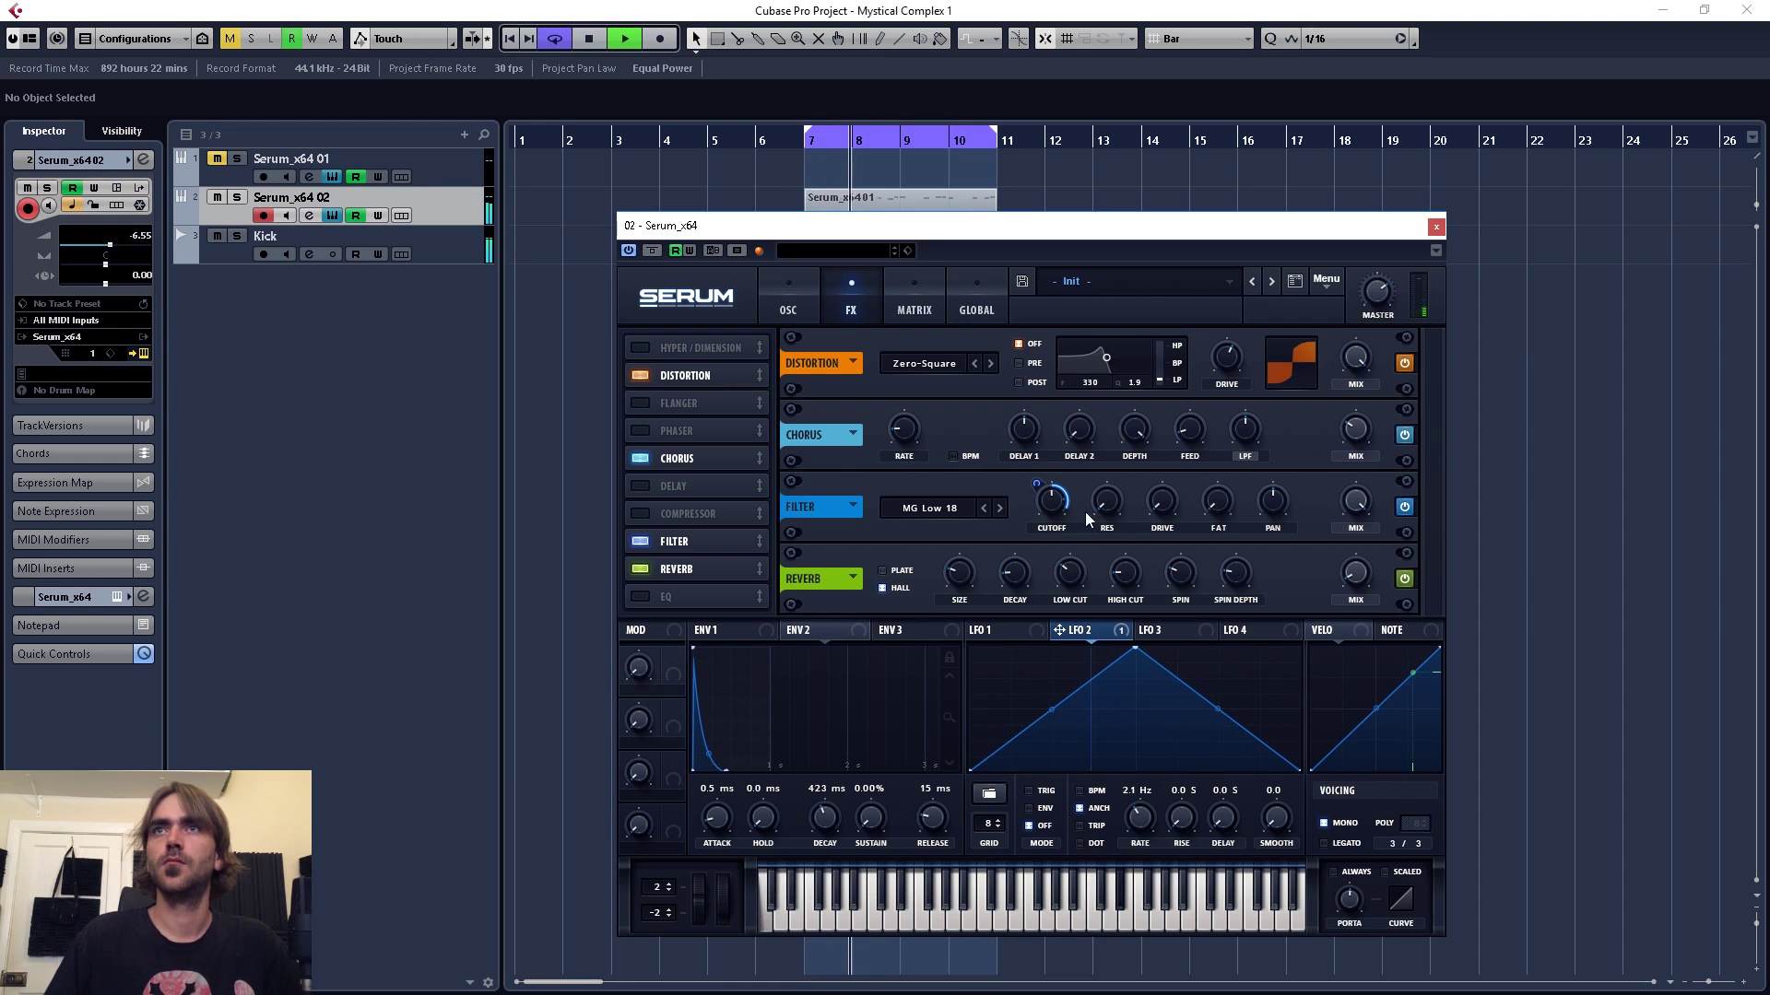
mouse_move(1052, 503)
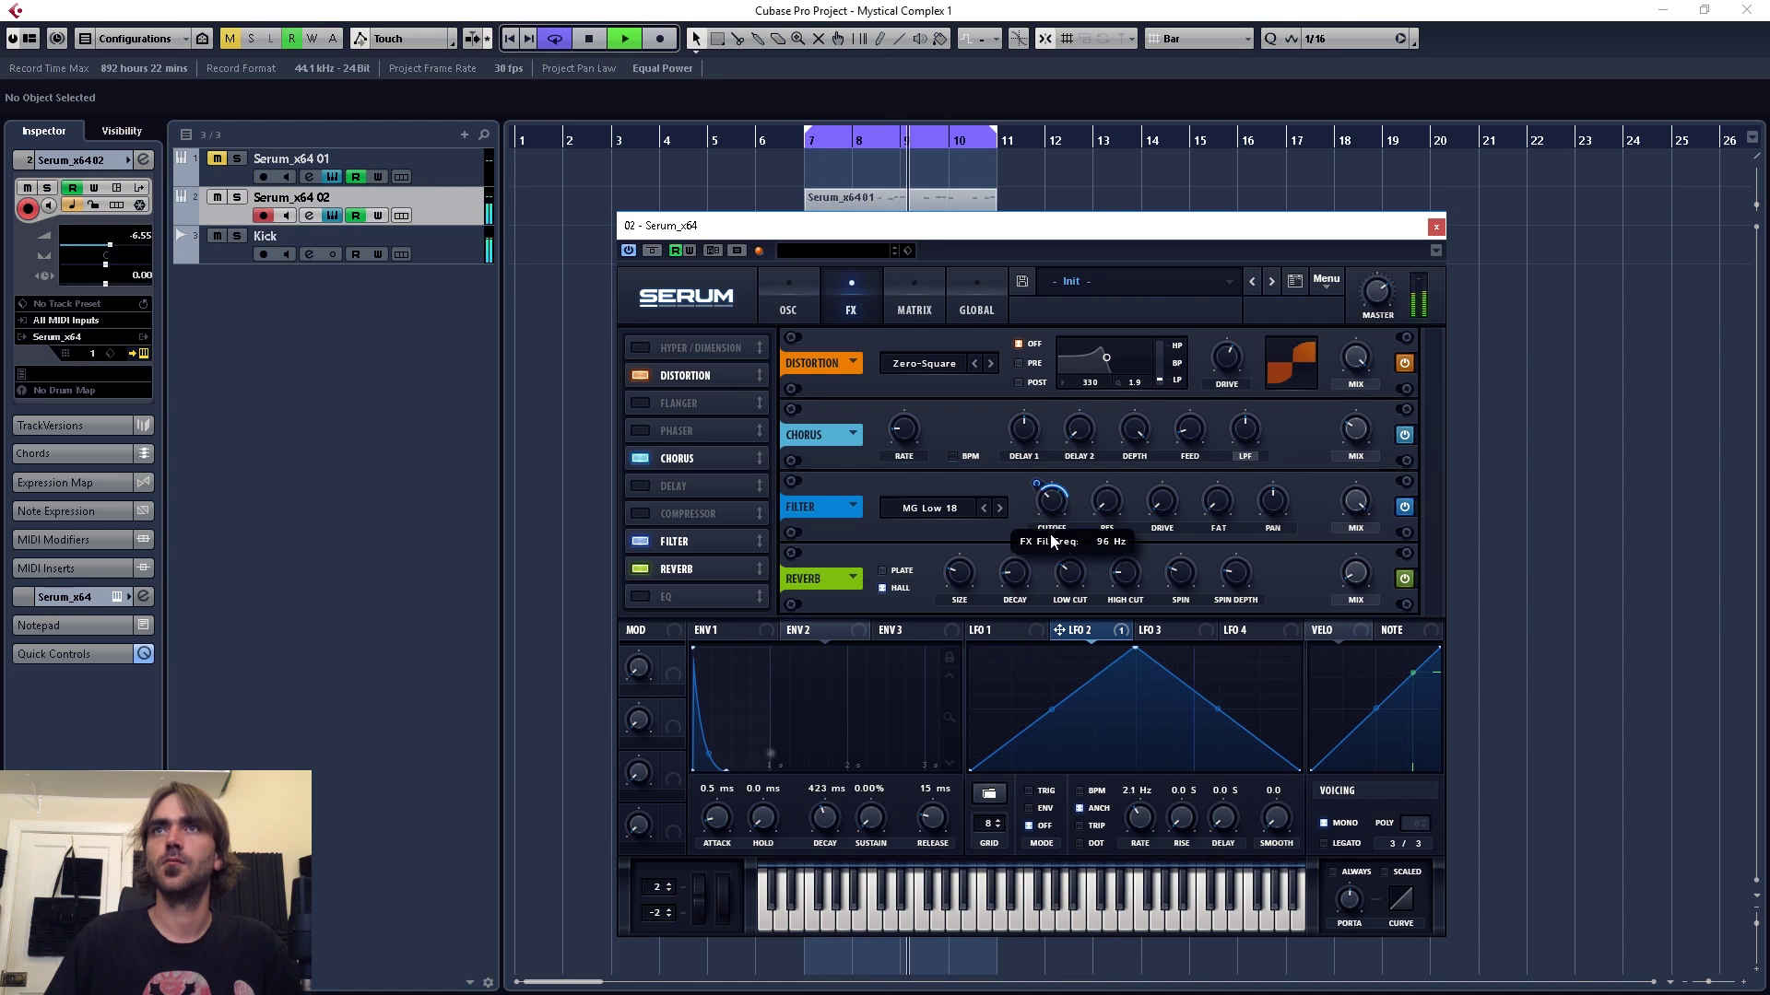
- Bypass the Filter FX and load the Analog > Basic Shapes wavetable into OSC A
left_click(1404, 508)
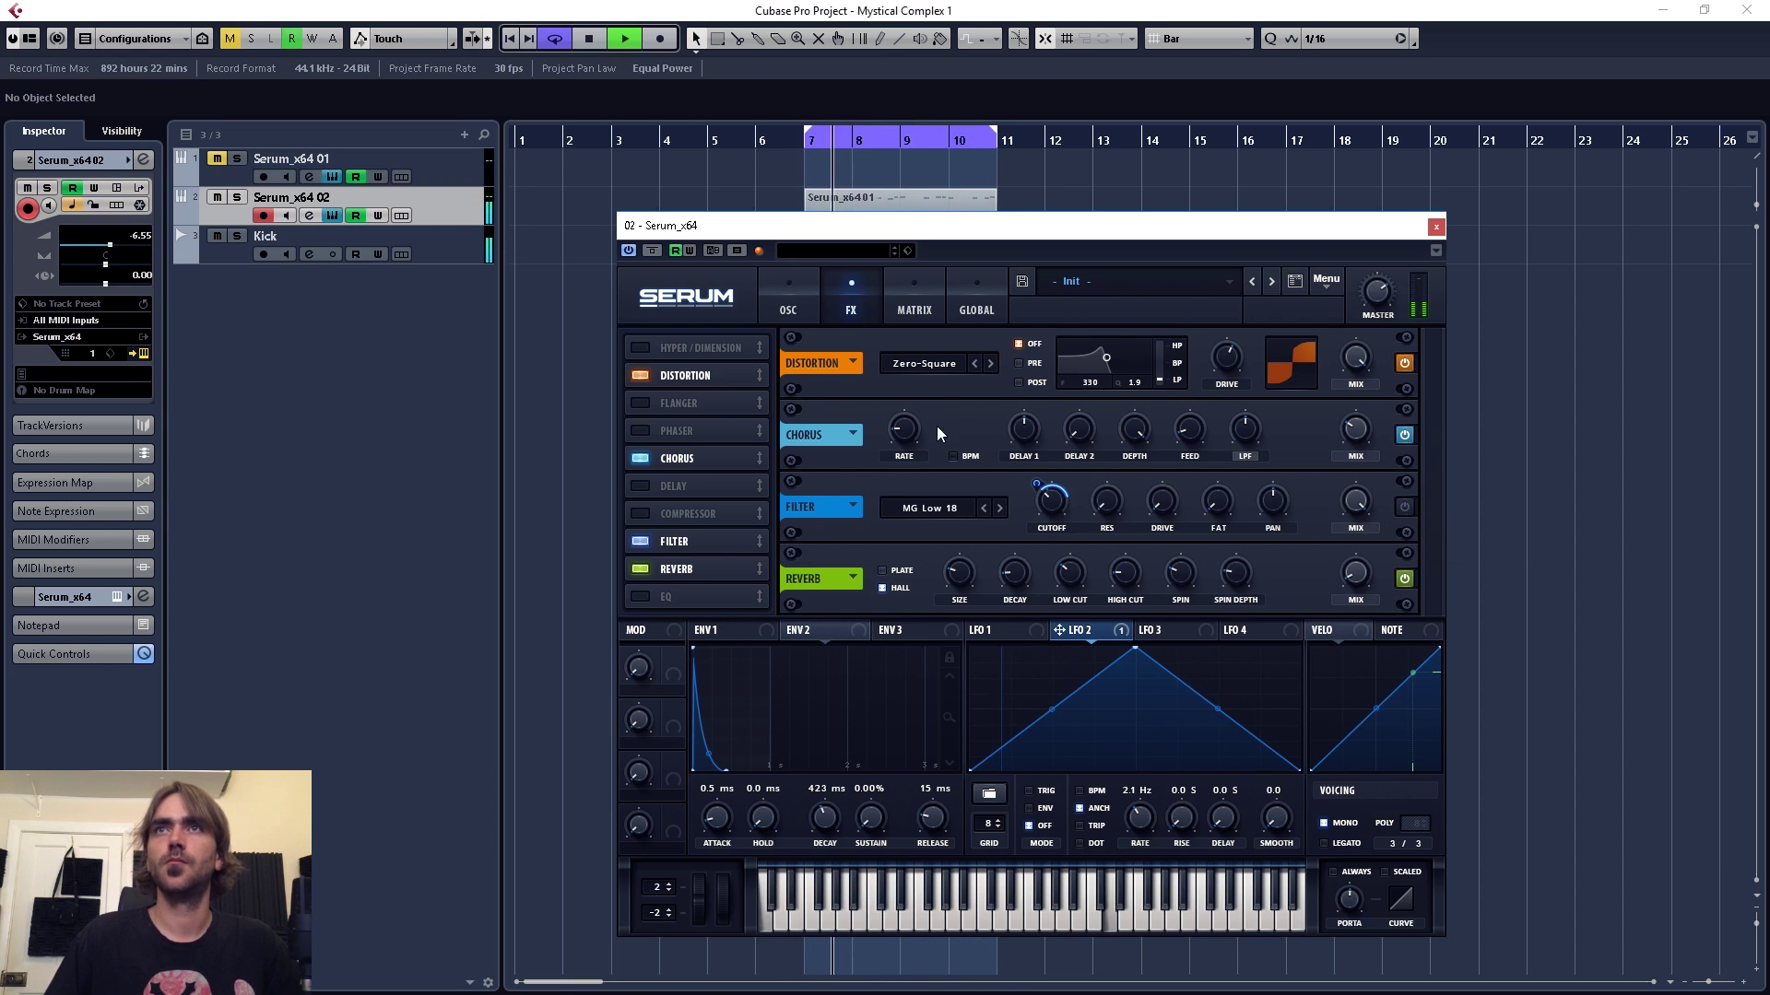
left_click(820, 308)
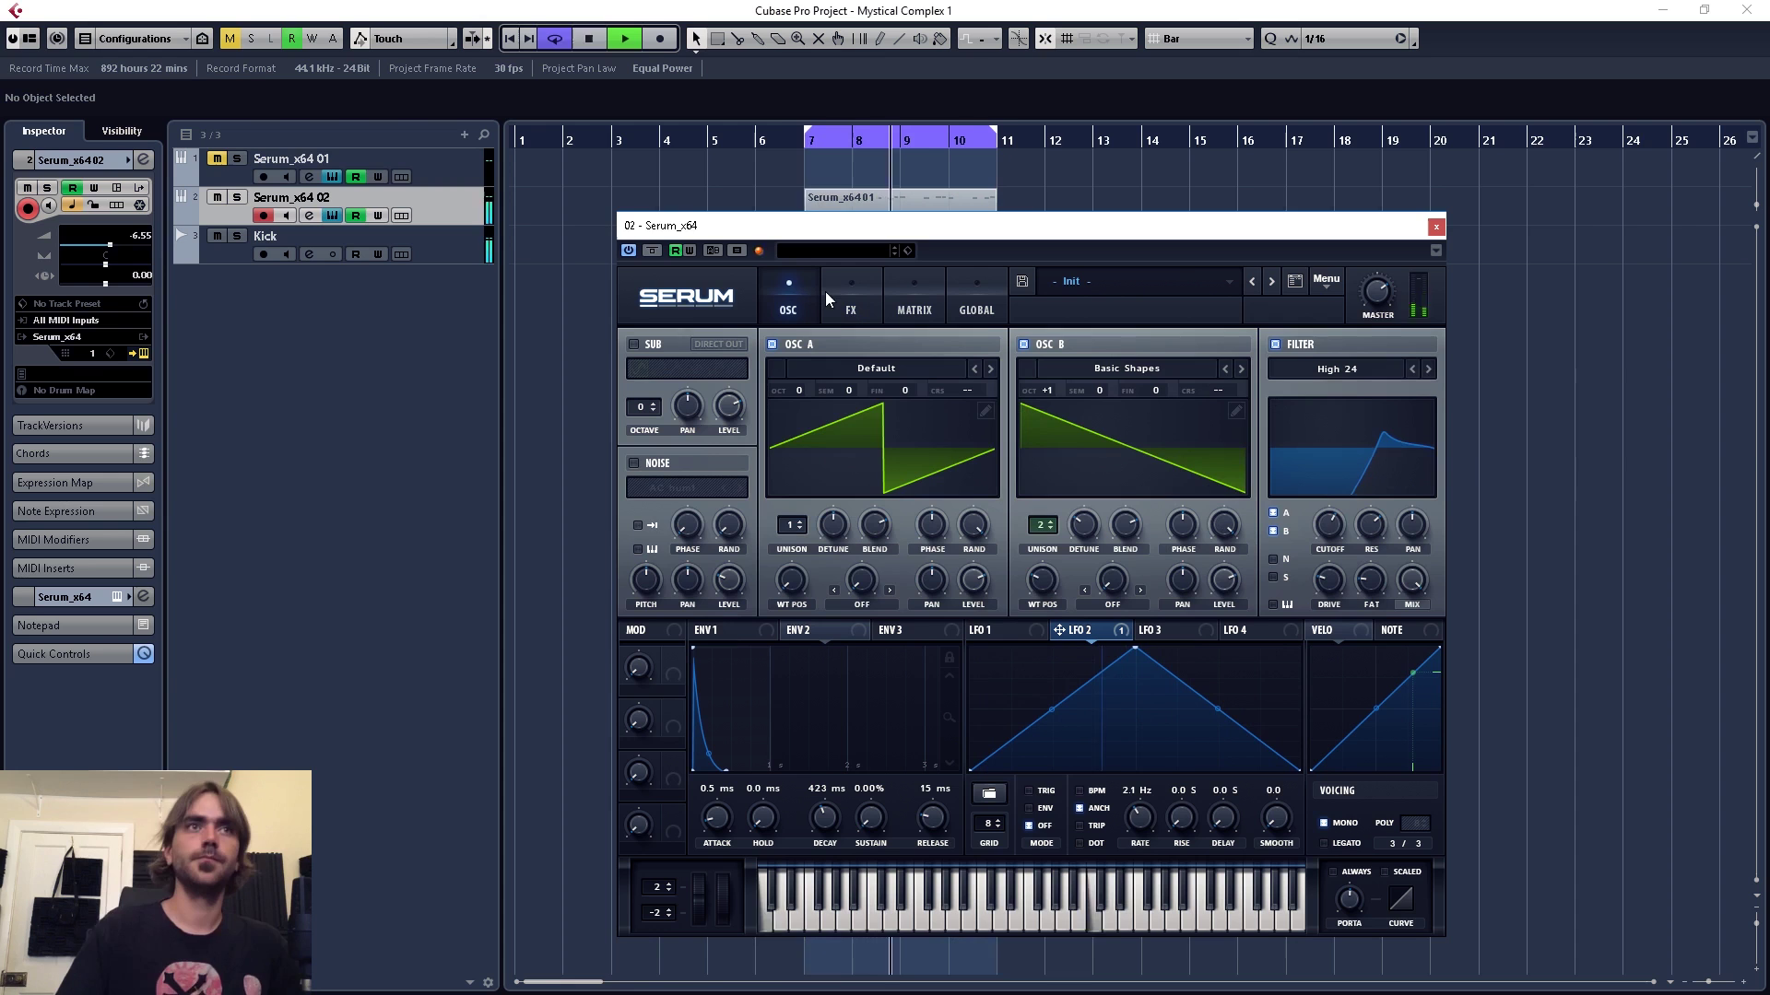
key("space")
left_click(898, 373)
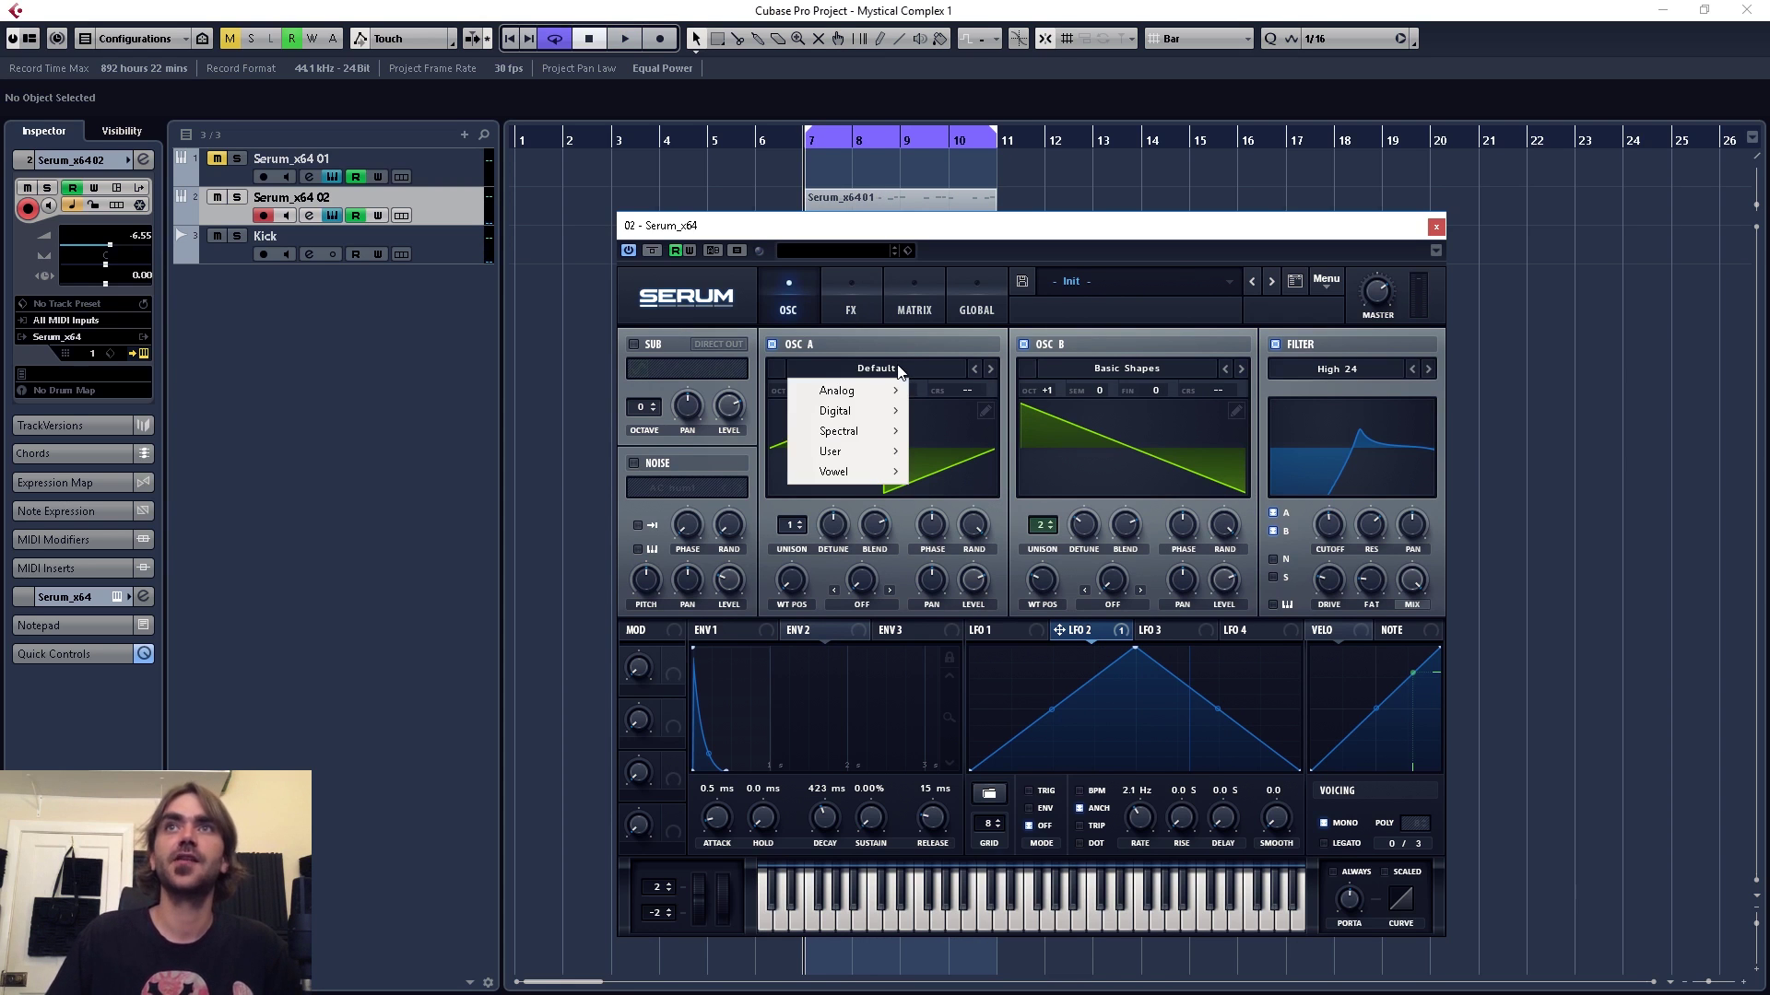
left_click(898, 368)
left_click(898, 368)
mouse_move(857, 390)
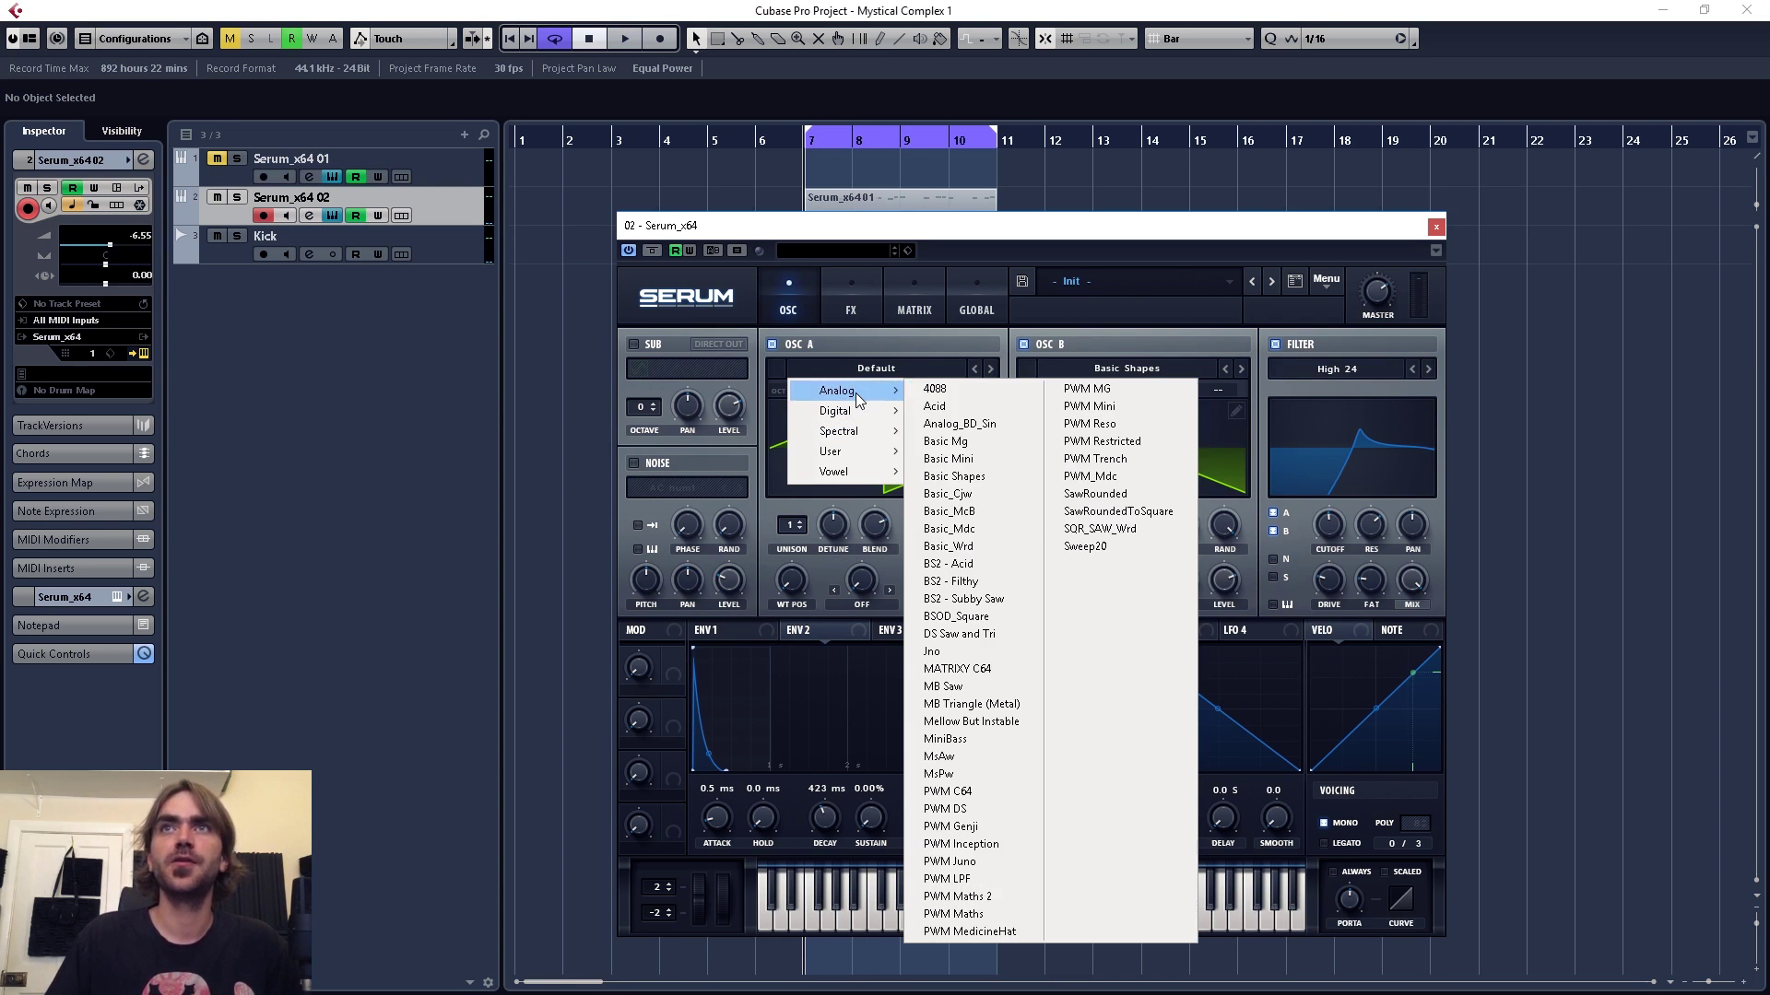
left_click(987, 479)
- Adjust the WT POS of OSC A and OSC B while the loop plays, then close Serum
left_click_drag(791, 590, 809, 495)
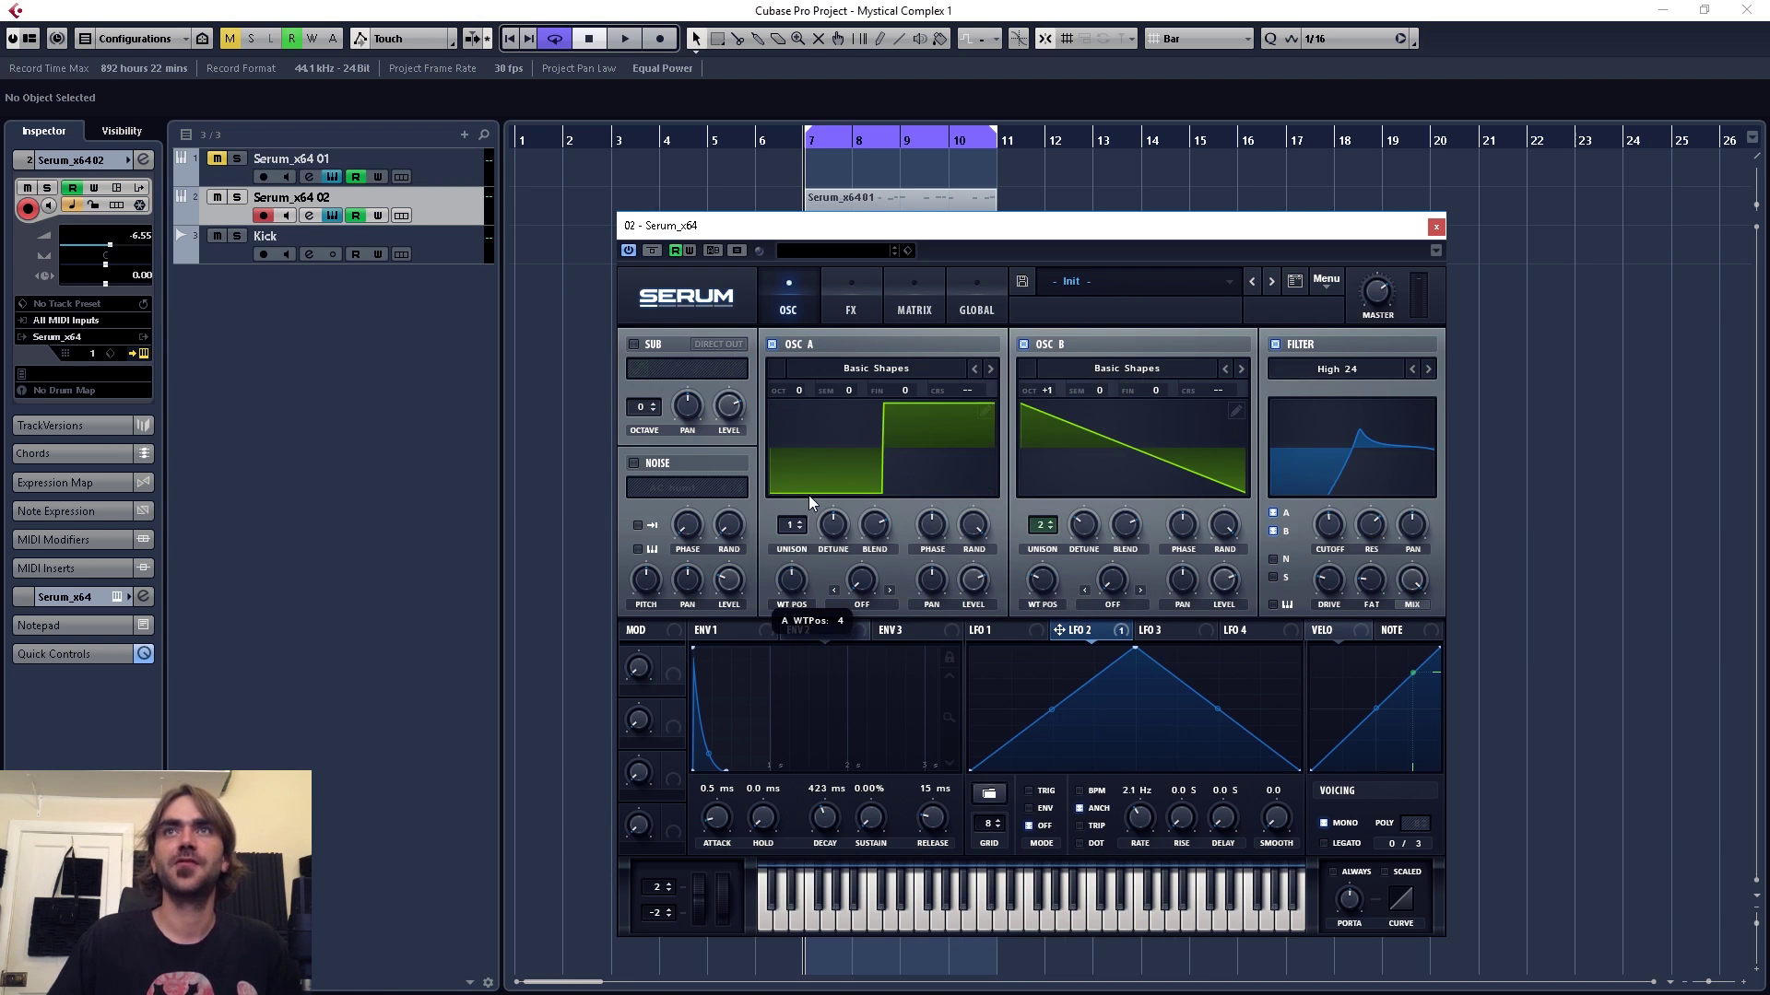
left_click_drag(1042, 579, 1075, 505)
key("space")
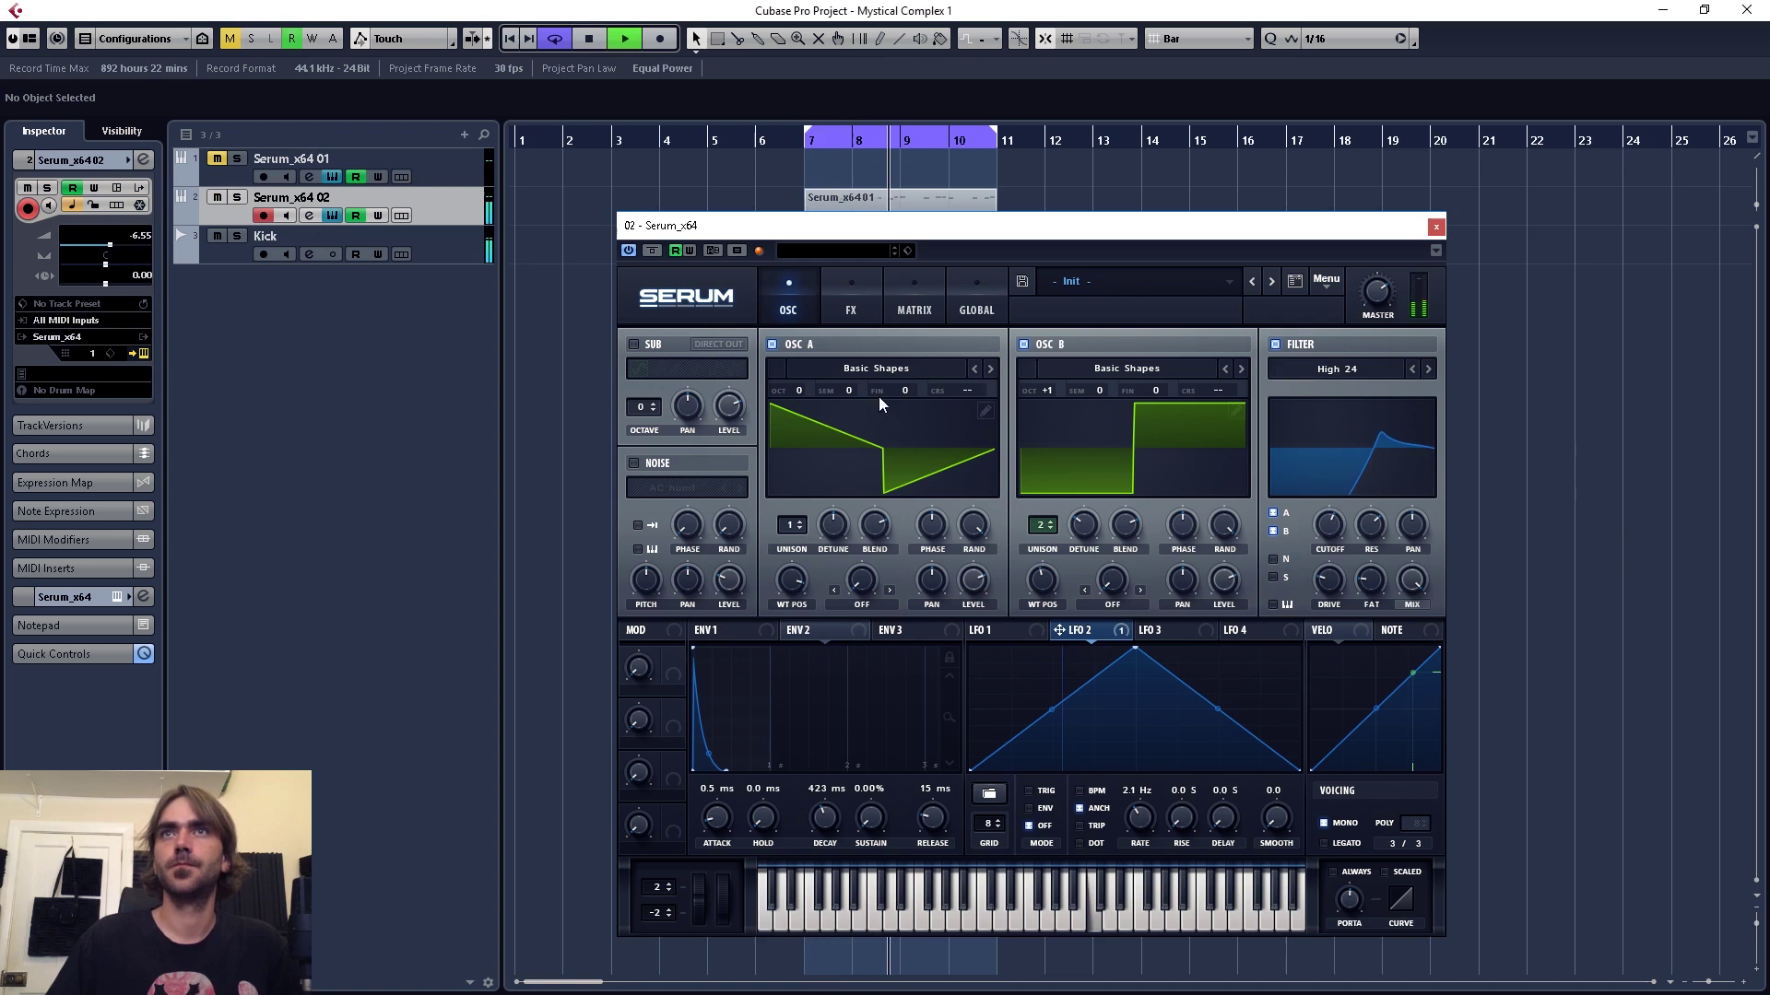
mouse_move(799, 604)
left_click_drag(799, 604, 804, 719)
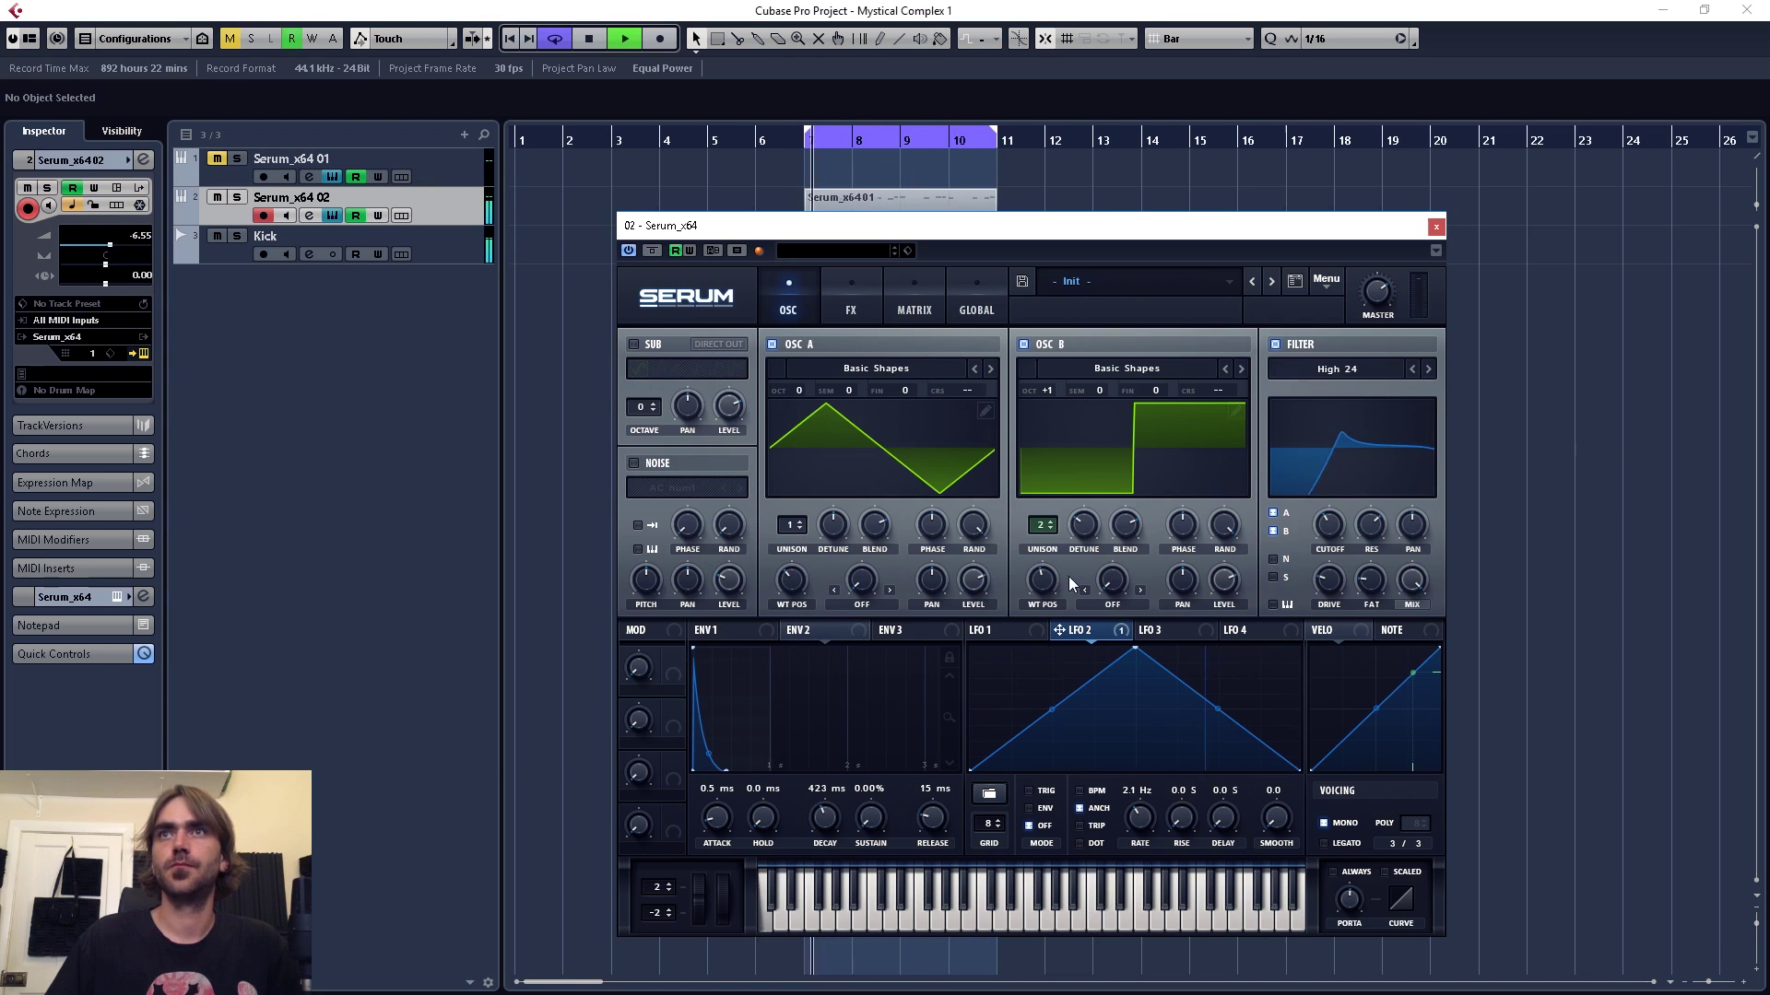
left_click_drag(1042, 581, 1059, 662)
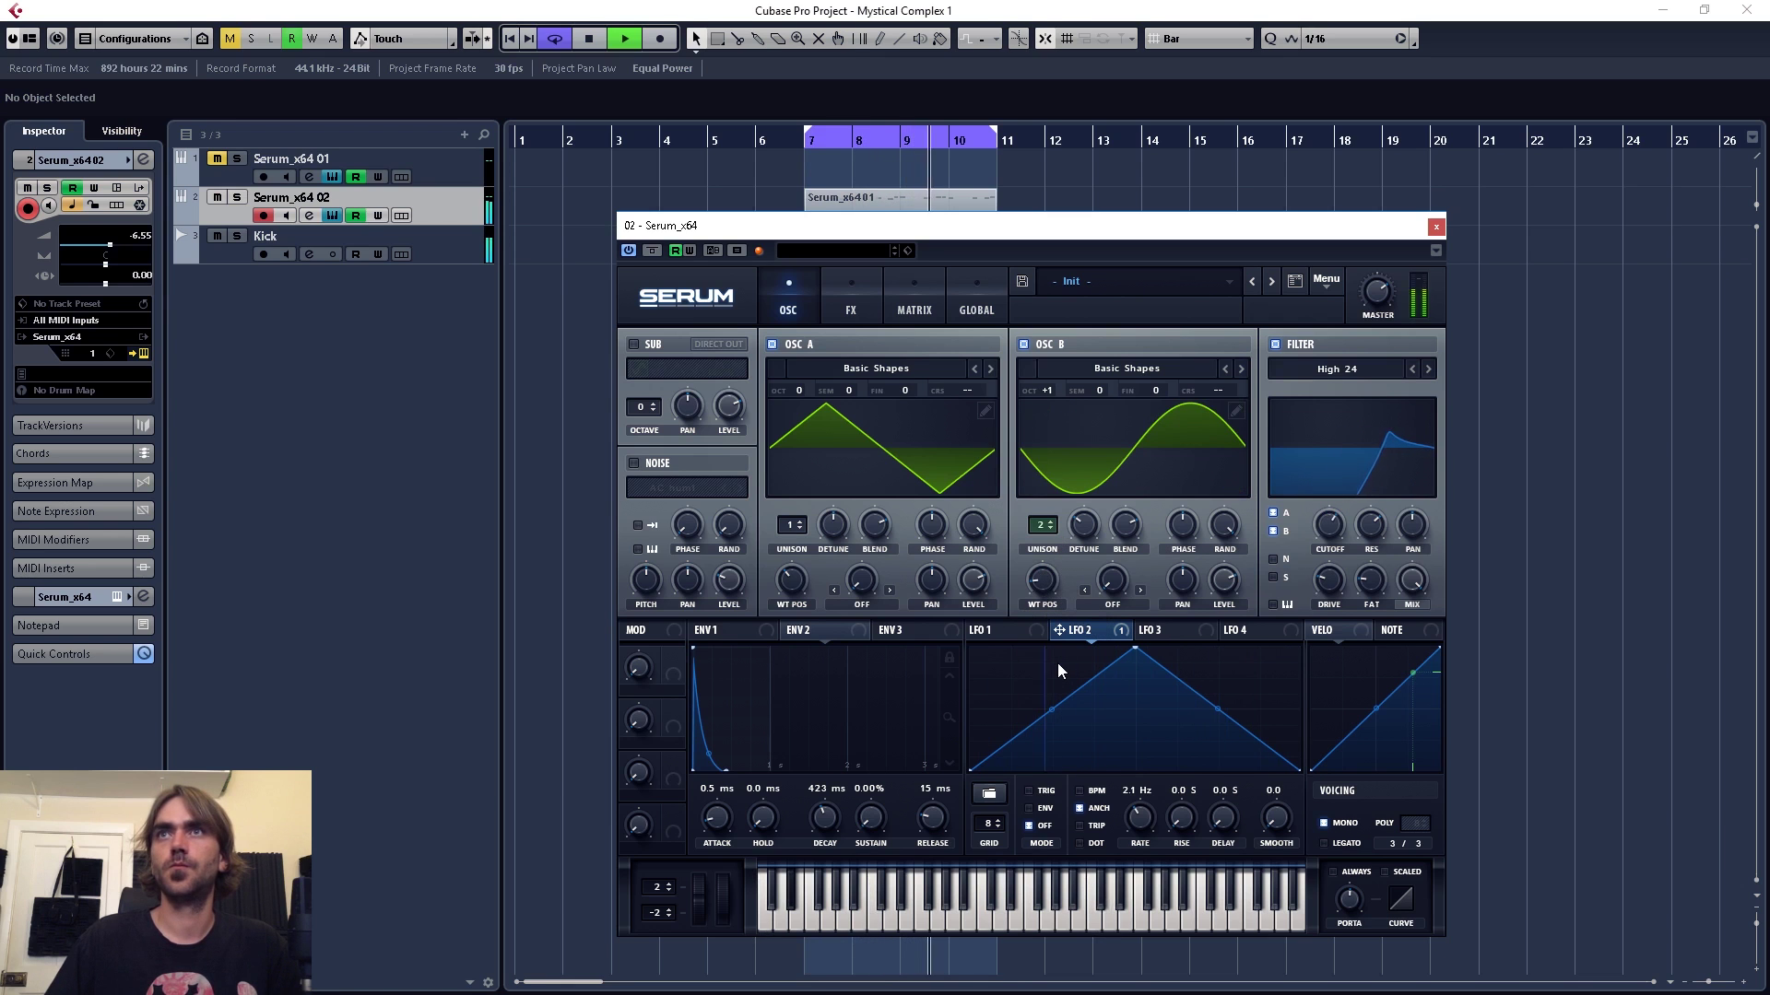
key("space")
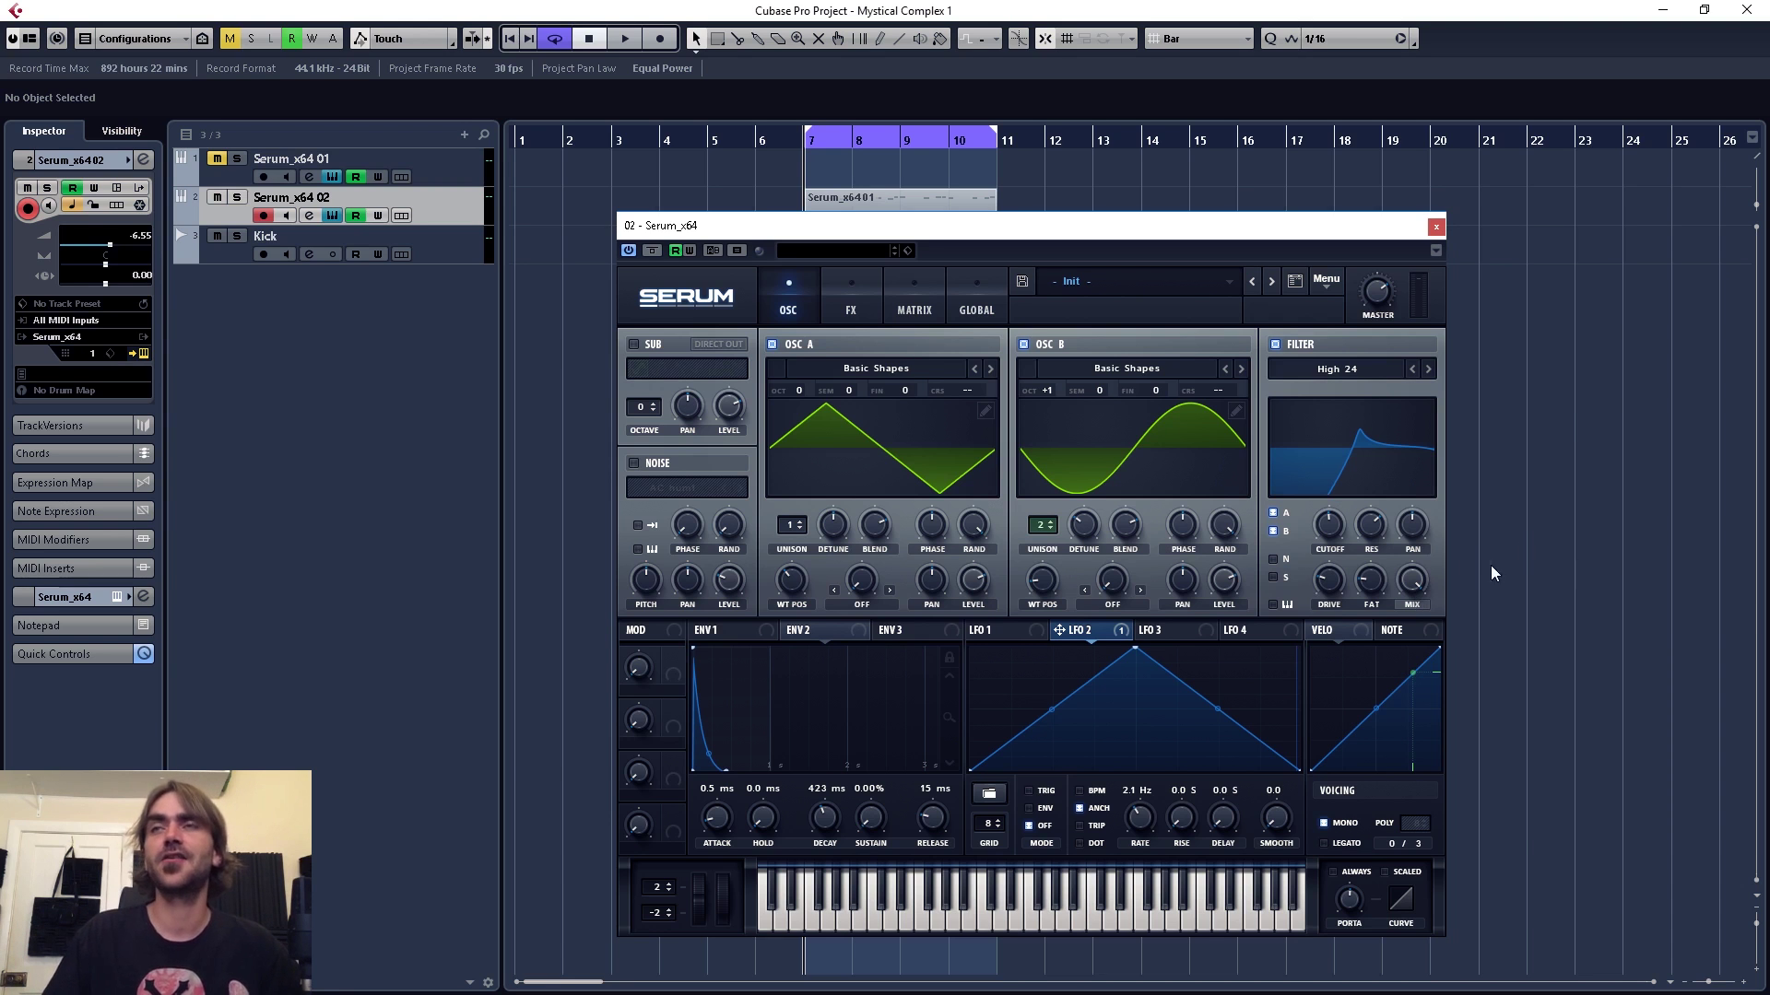
key("ctrl+w")
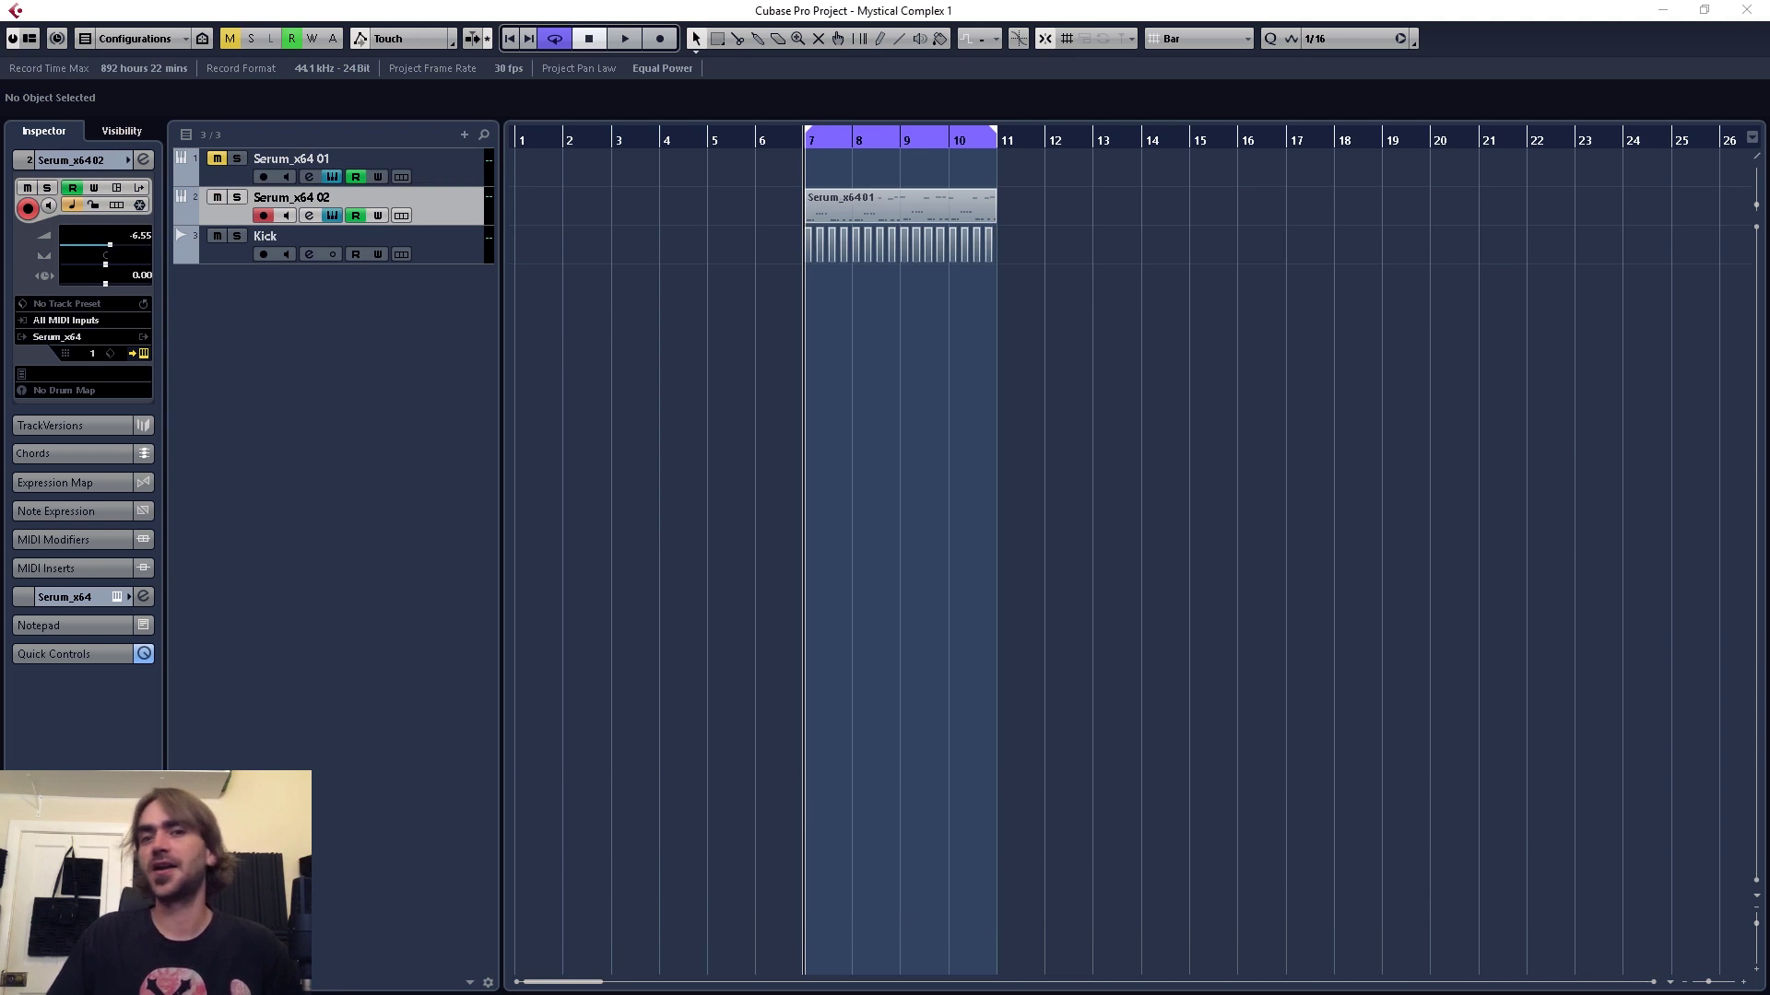